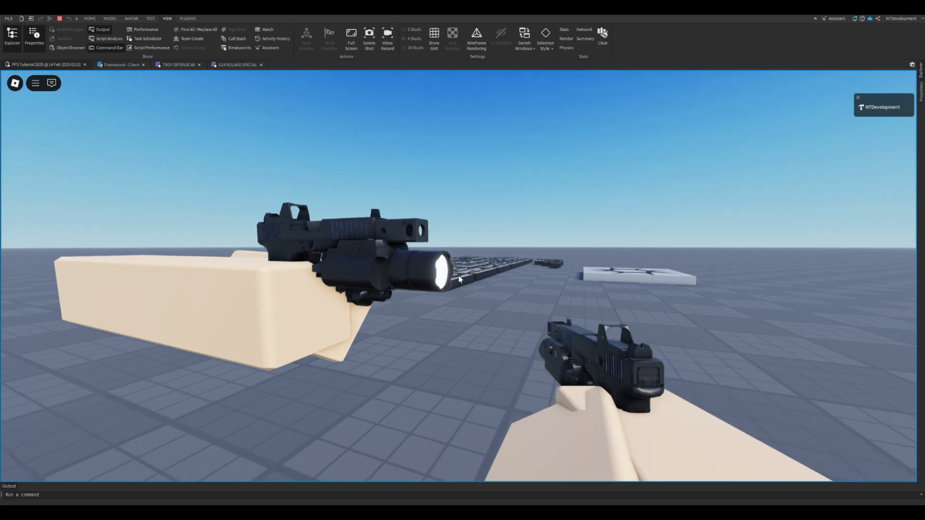
- Walk through the playtest to examine the pistol and rifle viewmodels and the gun kit's weapon displays
key("d")
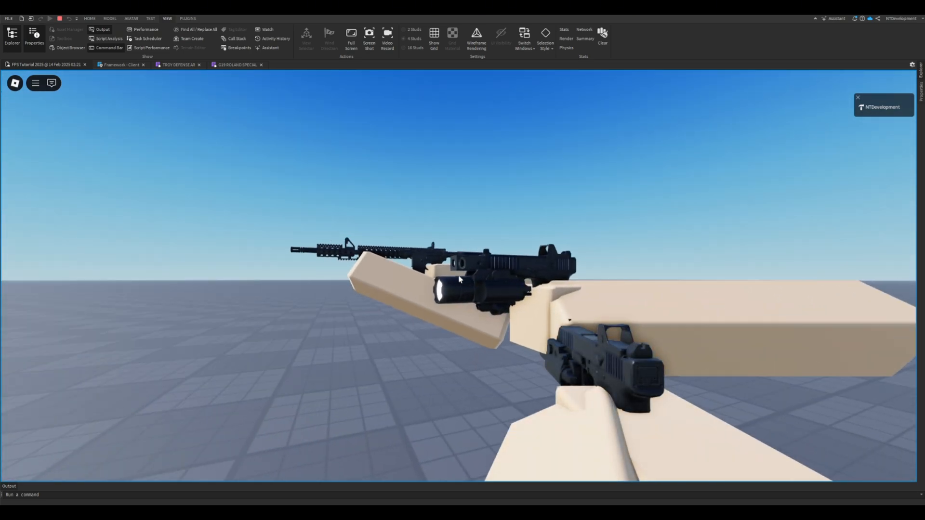
key("a")
key("d")
key("w")
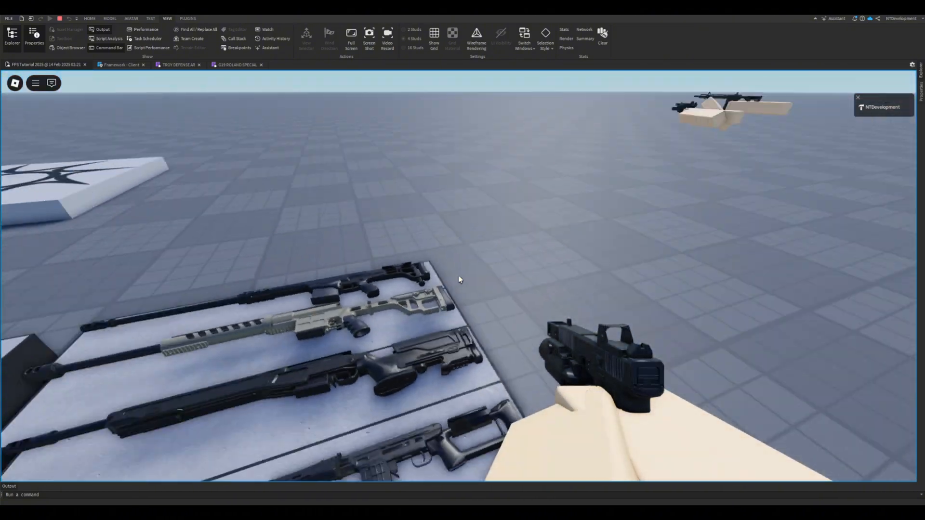
key("a")
key("s")
key("a")
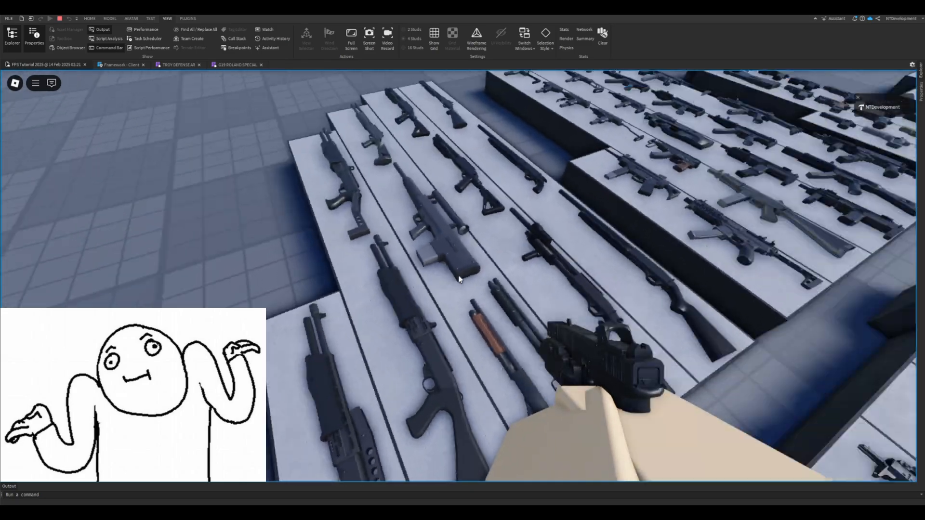
key("w")
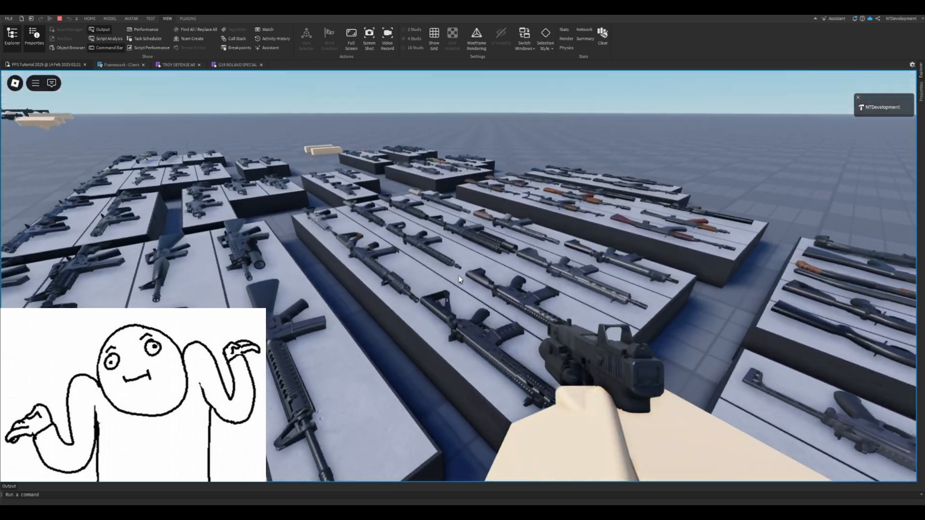
key("w")
key("w")
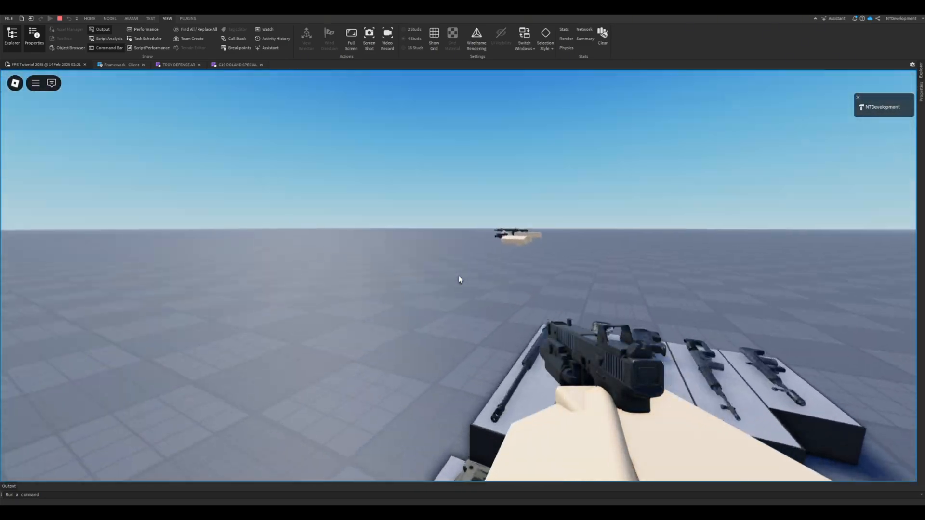
- Move around the floating rifle and pistol viewmodels in the playtest and examine their arm poses from several sides
key("w")
key("space")
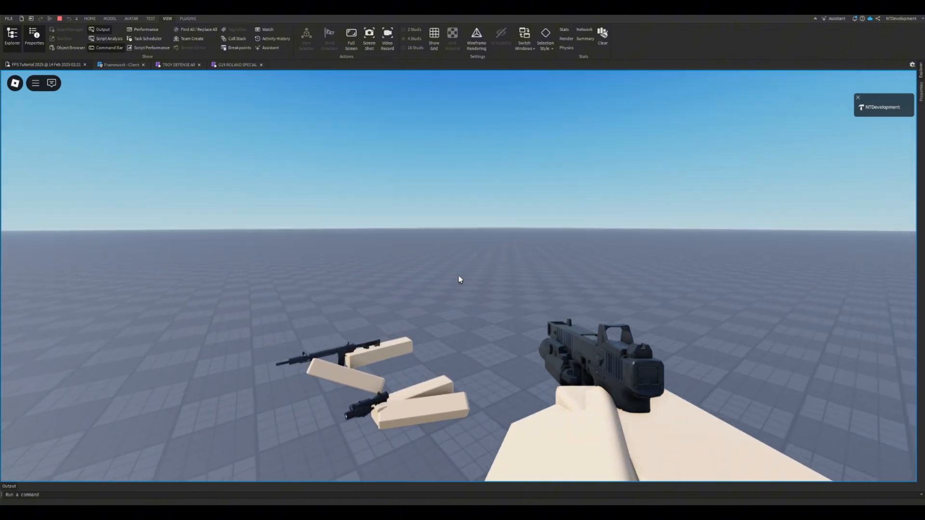
key("w")
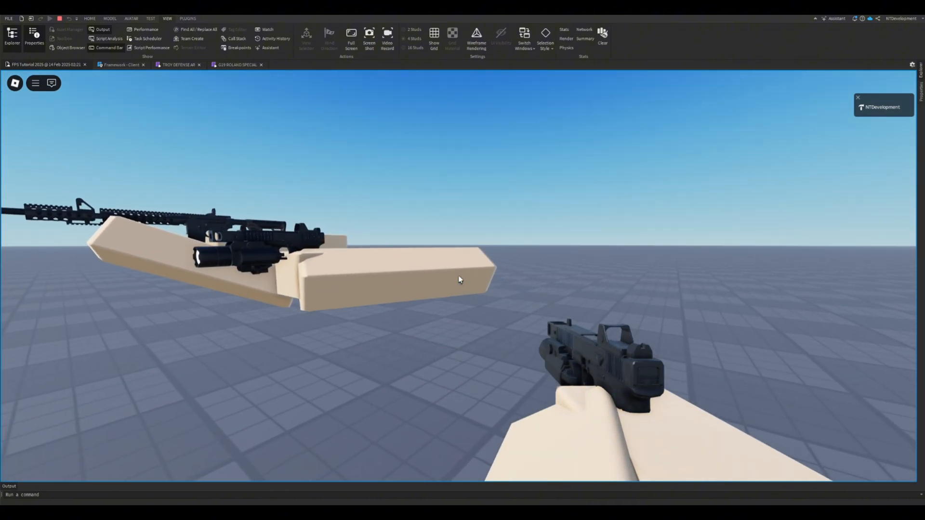
key("s")
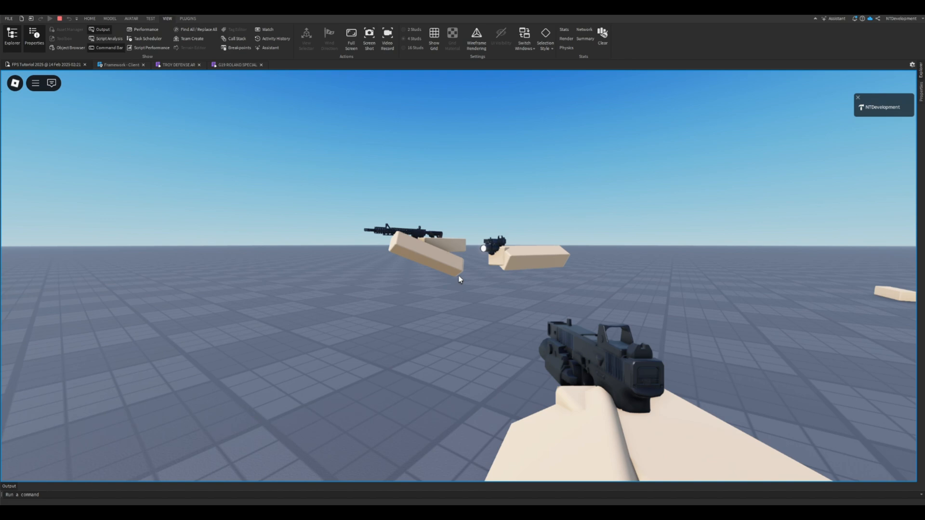
key("w")
key("d")
key("s")
key("w")
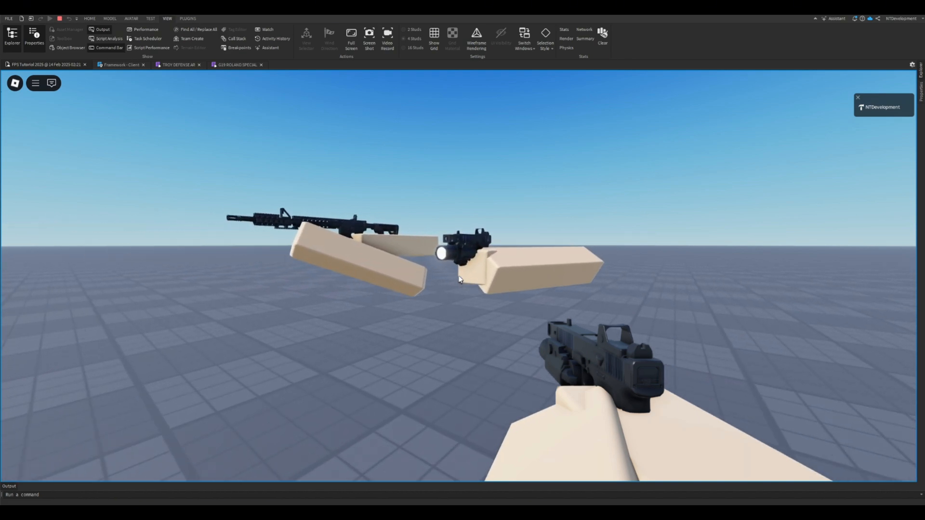
key("space")
key("s")
key("w")
key("d")
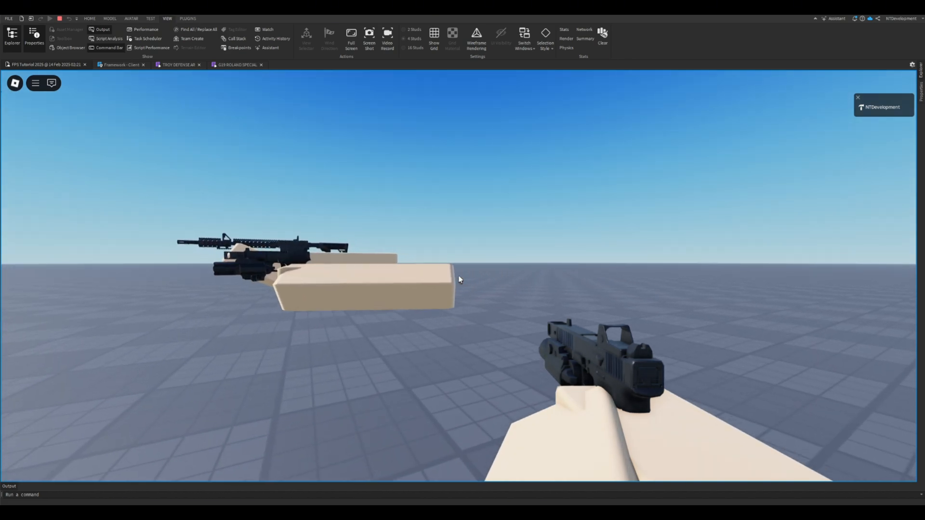
key("a")
key("d")
key("a")
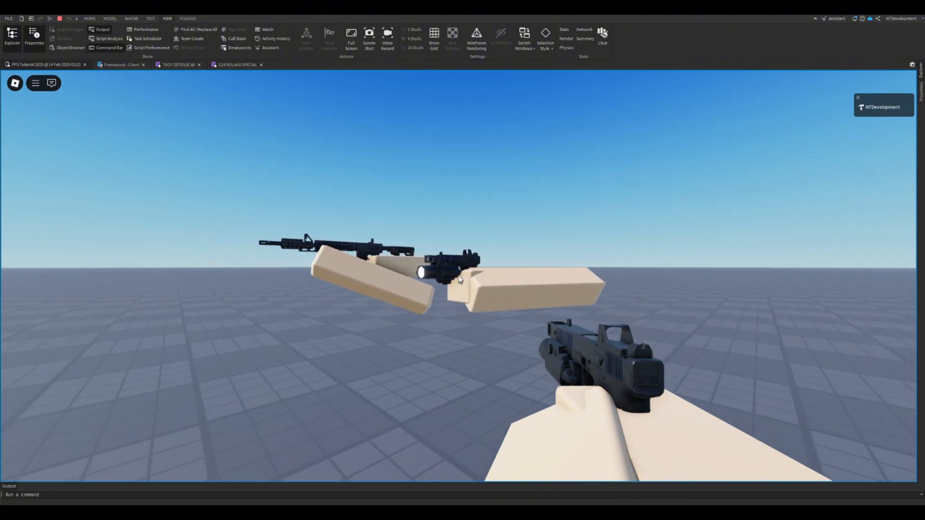
key("d")
key("w")
key("s")
key("a")
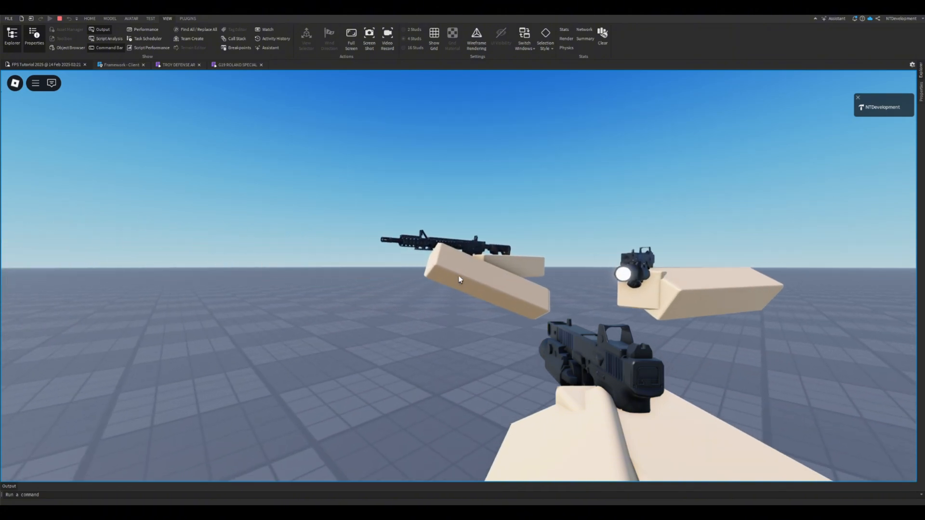
key("w")
key("d")
key("s")
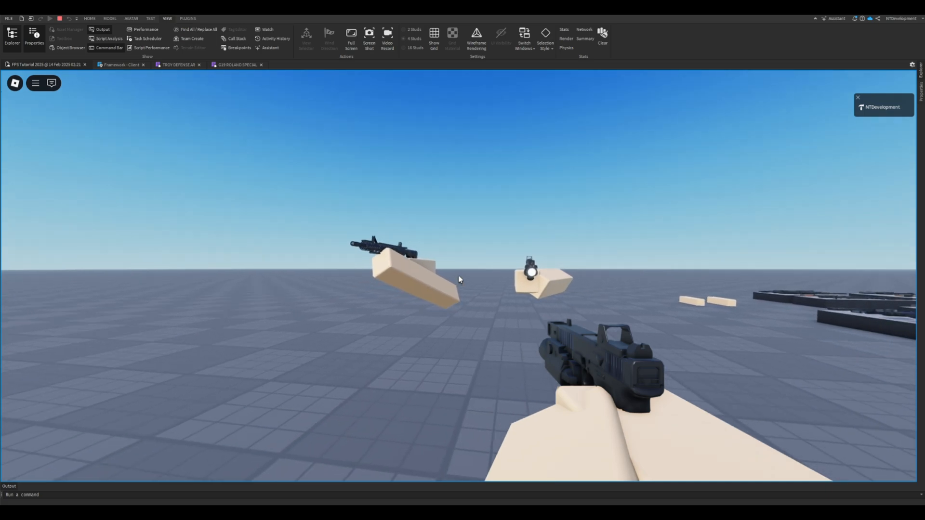
key("d")
key("w")
key("a")
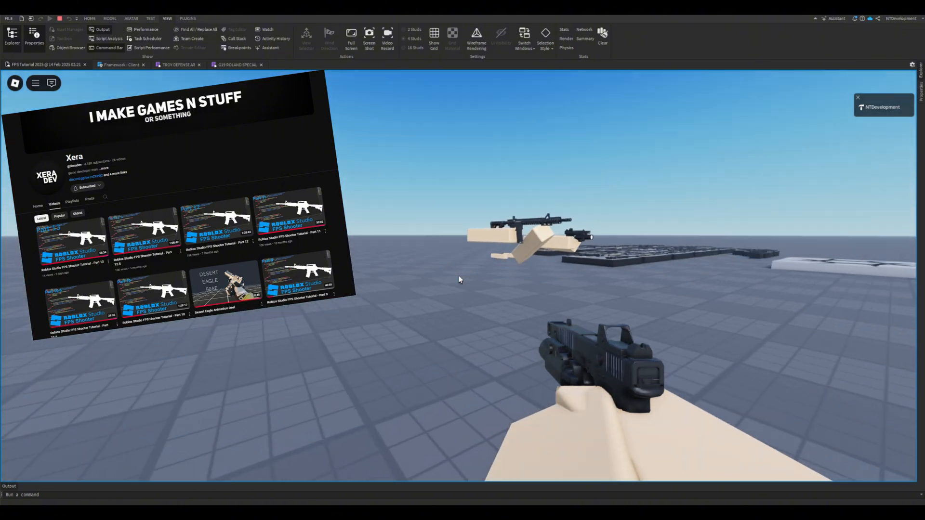
- Test switching the equipped first-person weapon back and forth between the rifle and the pistol
key("w")
key("1")
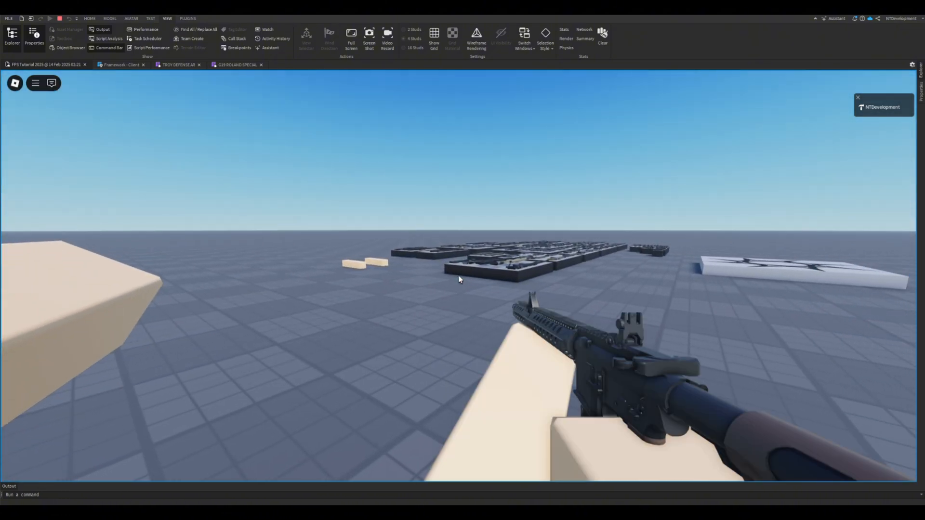
key("2")
key("1")
key("2")
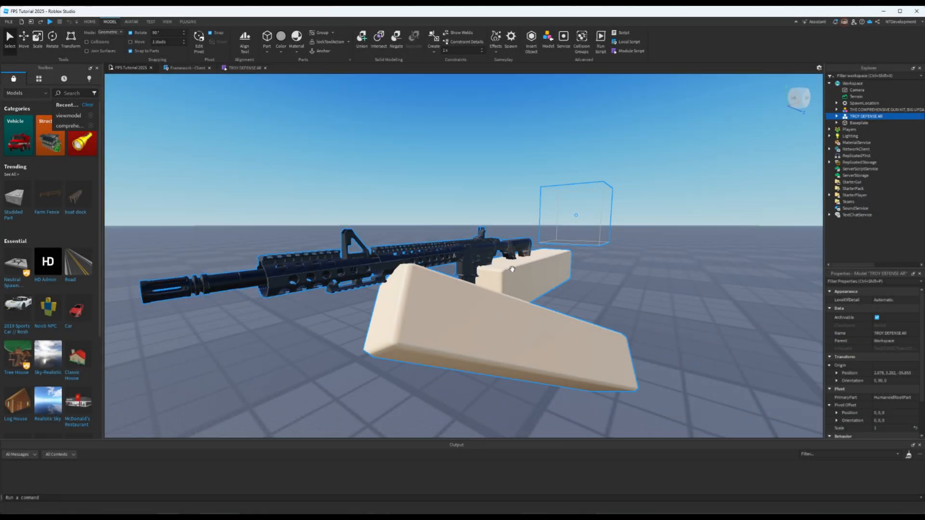
- Examine the TROY DEFENSE AR viewmodel and the gun kit's weapon and attachment displays in the edit scene
right_click_drag(551, 277, 563, 282)
key("w")
scroll(551, 276, "up", 5)
scroll(551, 277, "down", 10)
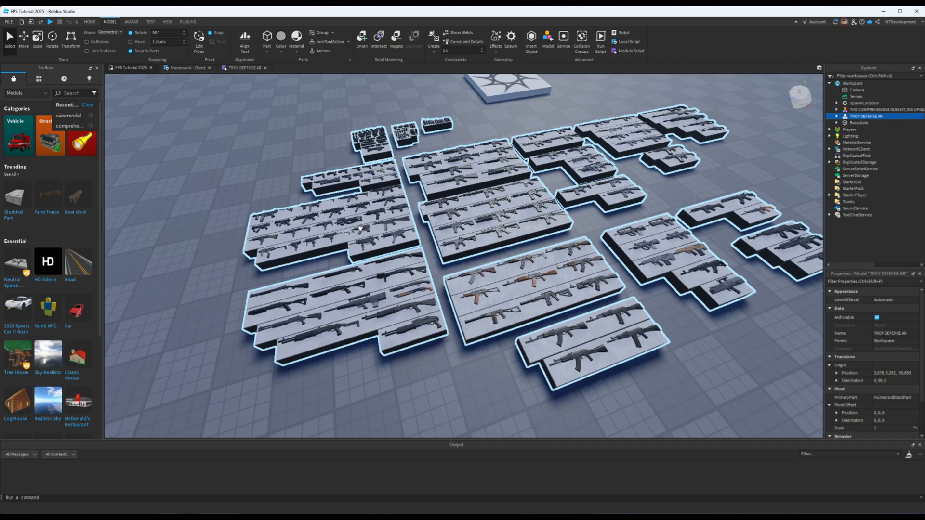
right_click_drag(514, 231, 567, 222)
key("w")
key("w")
key("s")
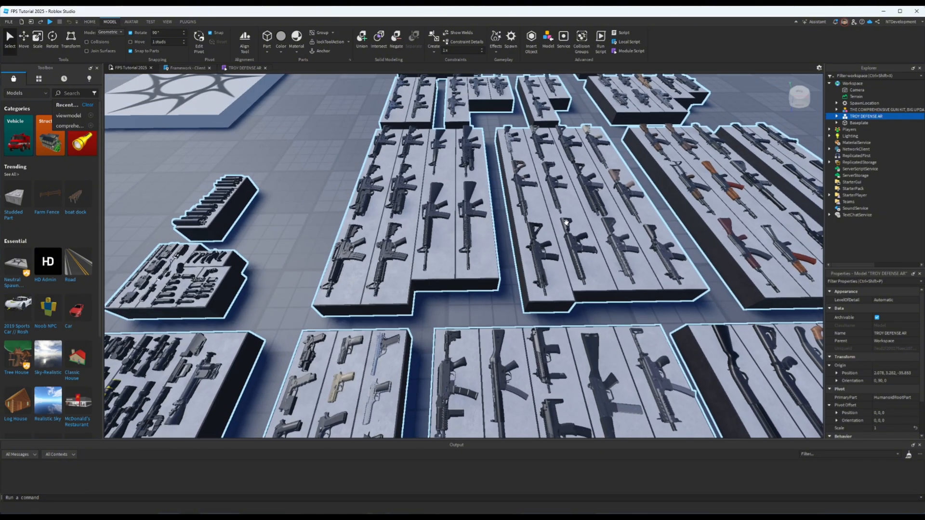
right_click_drag(711, 197, 711, 196)
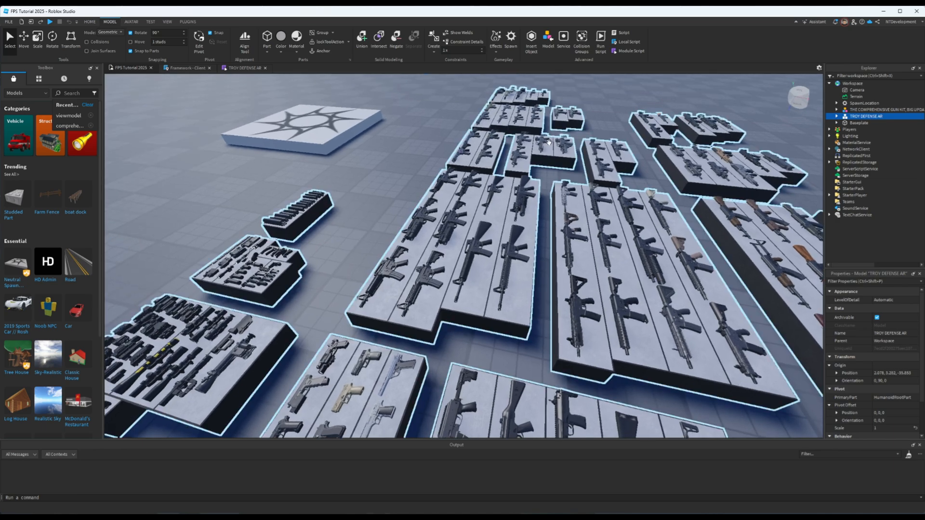
right_click_drag(652, 229, 652, 229)
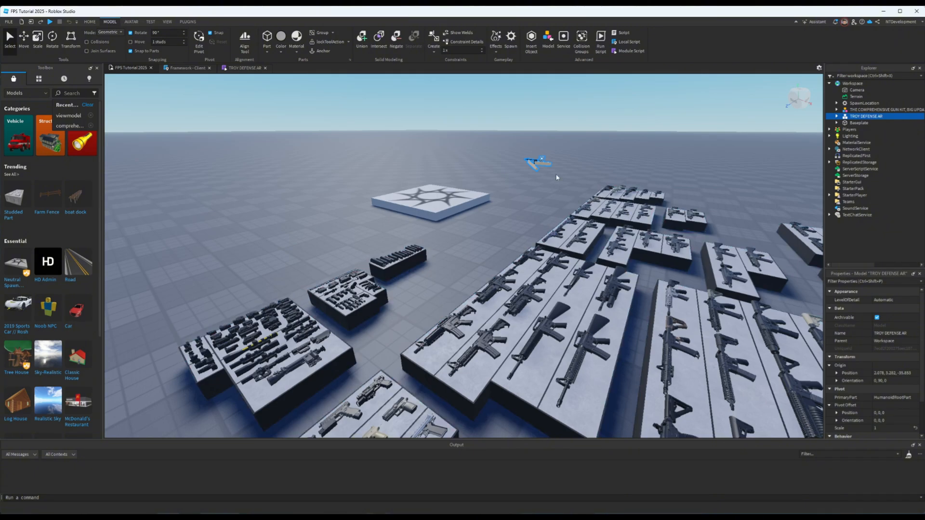
- Examine the pistols on the gun kit's sidearm display up close, including the one with the mounted light
right_click_drag(584, 181, 584, 179)
key("w")
key("w")
key("w")
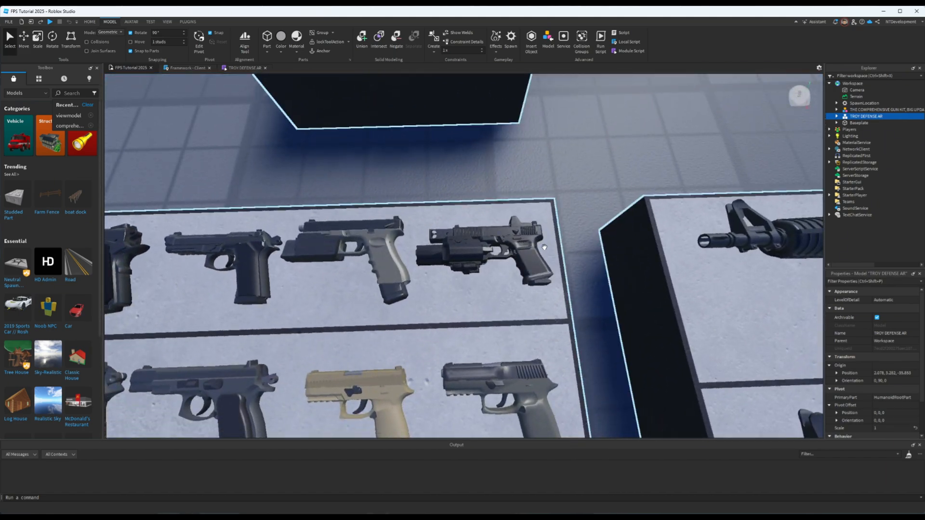
key("d")
right_click_drag(544, 247, 545, 250)
key("w")
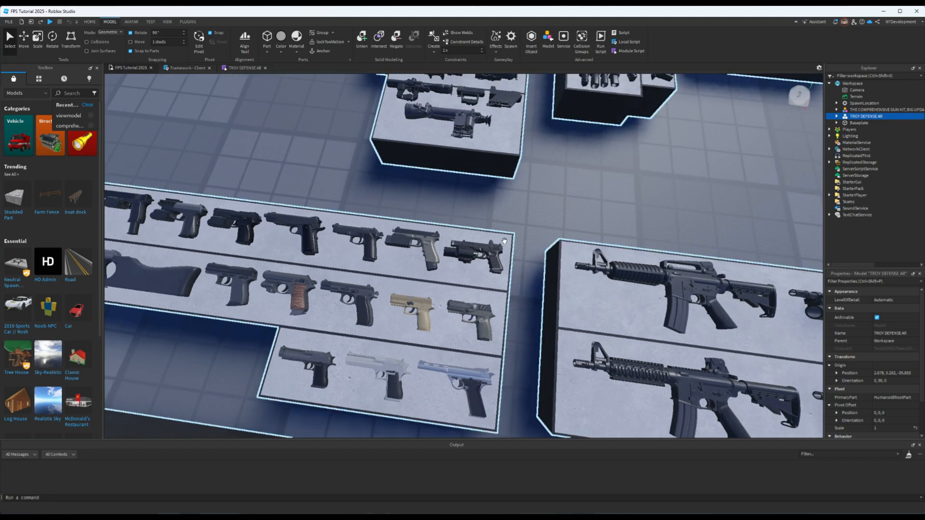
scroll(568, 213, "down", 10)
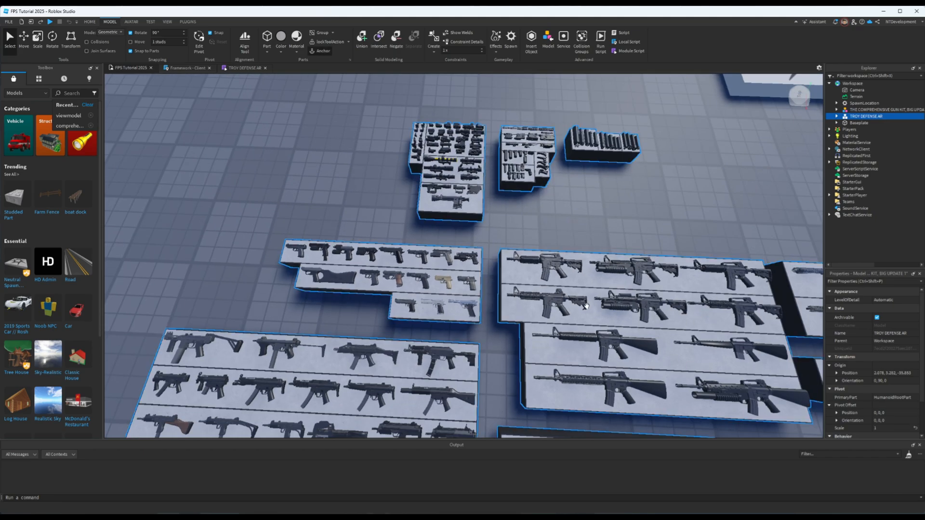
- Duplicate G19 ROLAND SPECIAL from the gun kit's SIDEARMS group and reparent the copy to Workspace
left_click(585, 306)
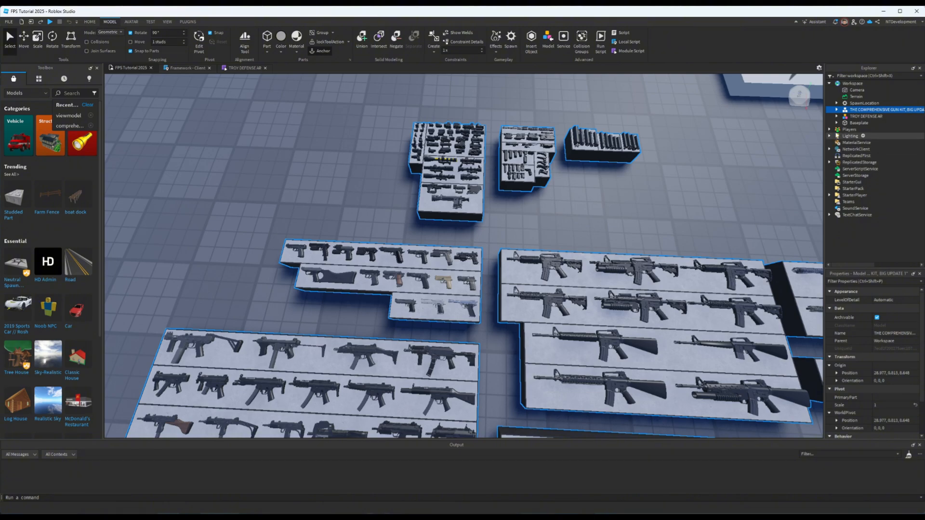
left_click(837, 110)
left_click(843, 123)
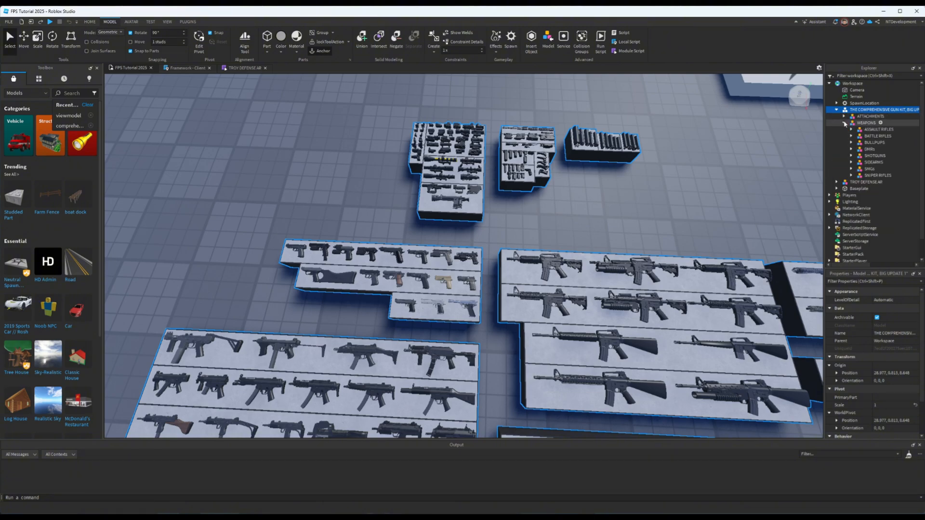
left_click(852, 163)
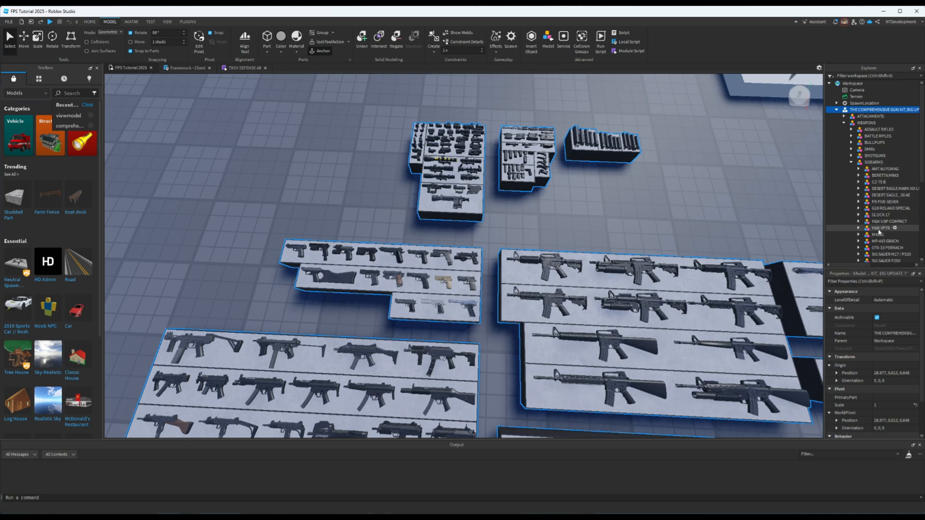
left_click(872, 208)
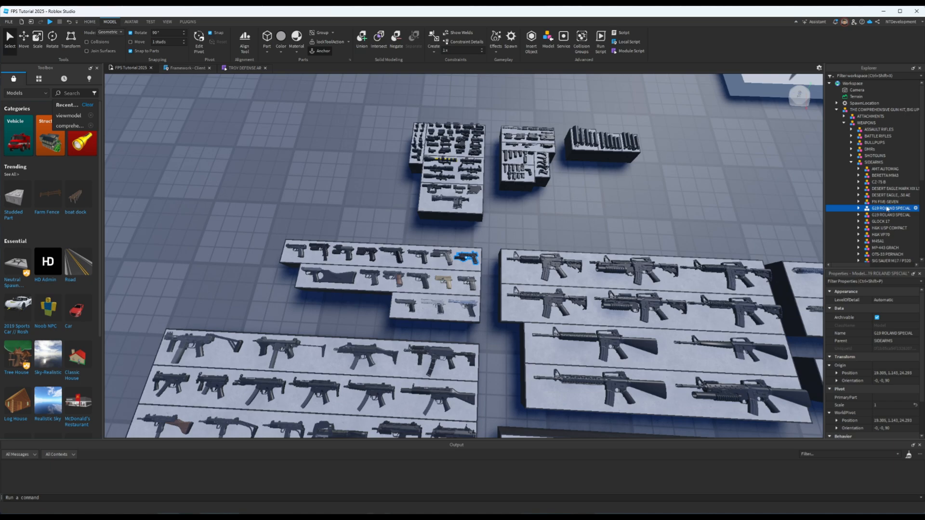
left_click_drag(887, 208, 852, 84)
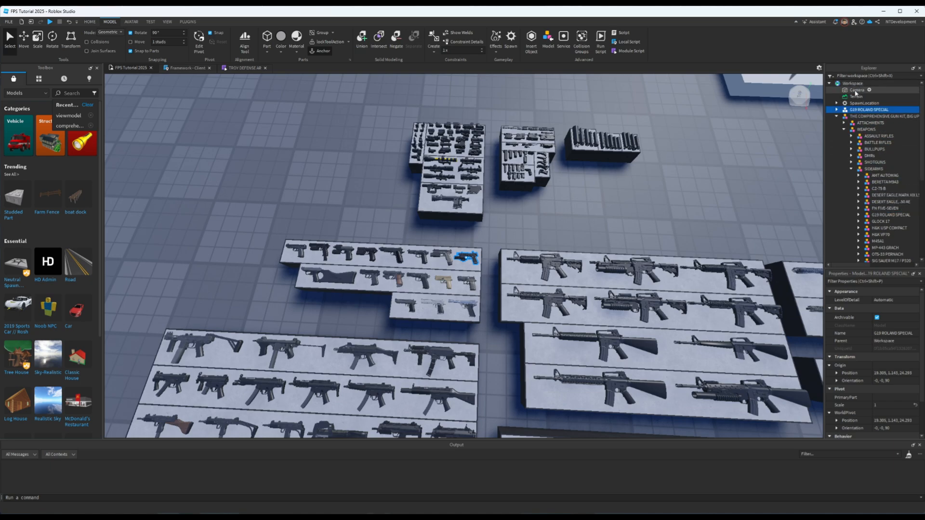
left_click(836, 116)
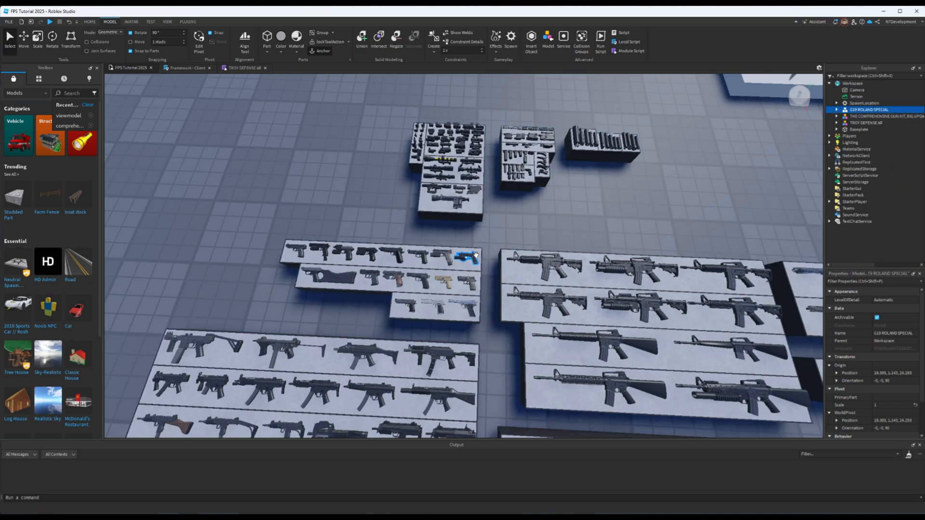
- Move the G19 ROLAND SPECIAL copy off the weapon displays onto open baseplate near the TROY DEFENSE AR viewmodel
left_click_drag(476, 259, 746, 138)
right_click_drag(746, 138, 787, 94)
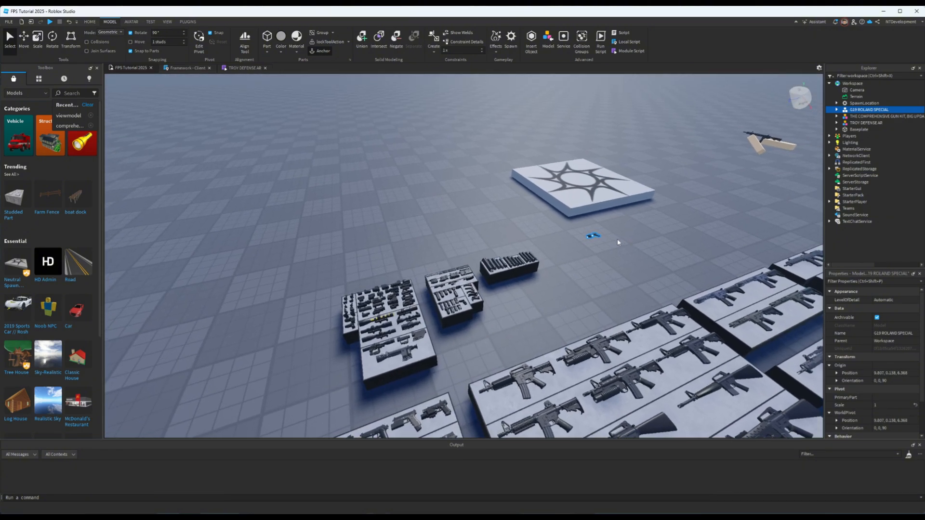
left_click_drag(596, 233, 607, 226)
left_click_drag(684, 150, 685, 149)
right_click_drag(718, 176, 719, 176)
key("w")
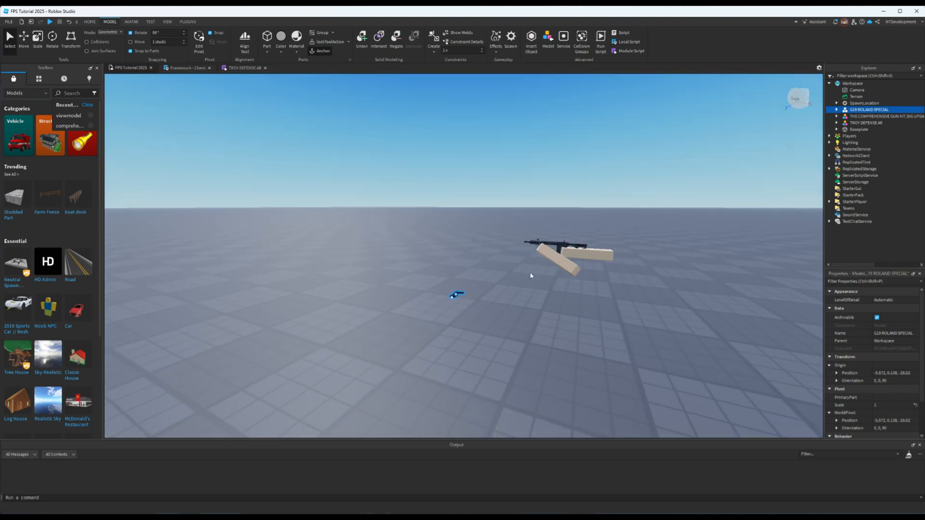
- Search the Toolbox models for "viewmodel" and insert the first Viewmodel result near the G19 pistol
right_click_drag(364, 231, 363, 230)
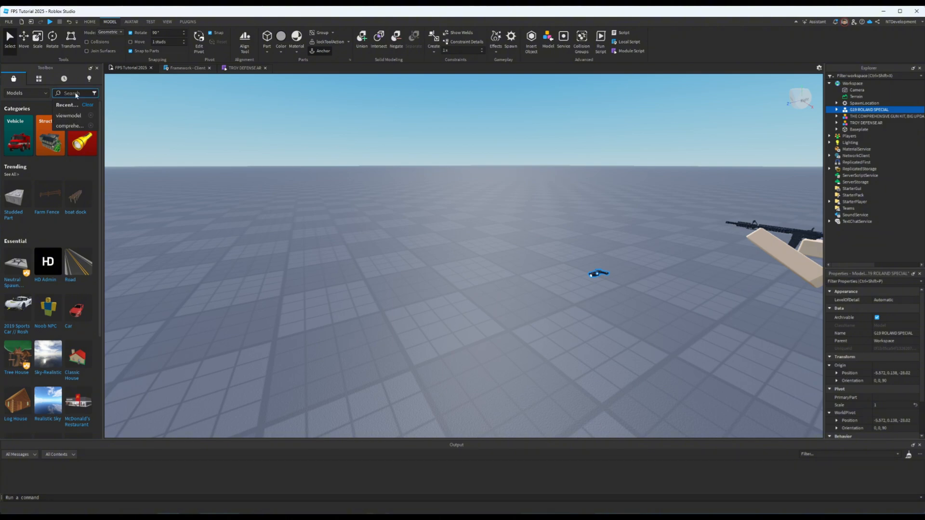
left_click(69, 116)
left_click_drag(19, 144, 552, 347)
right_click_drag(479, 266, 479, 267)
key("w")
scroll(479, 267, "down", 10)
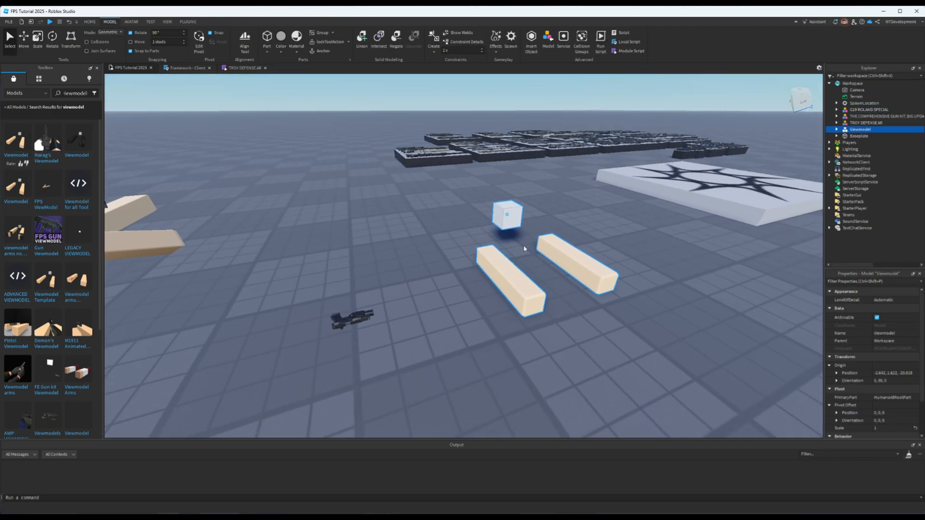
- Delete the Humanoid from the inserted Viewmodel model in Workspace
right_click_drag(524, 249, 530, 261)
key("s")
right_click_drag(676, 302, 636, 285)
key("w")
key("a")
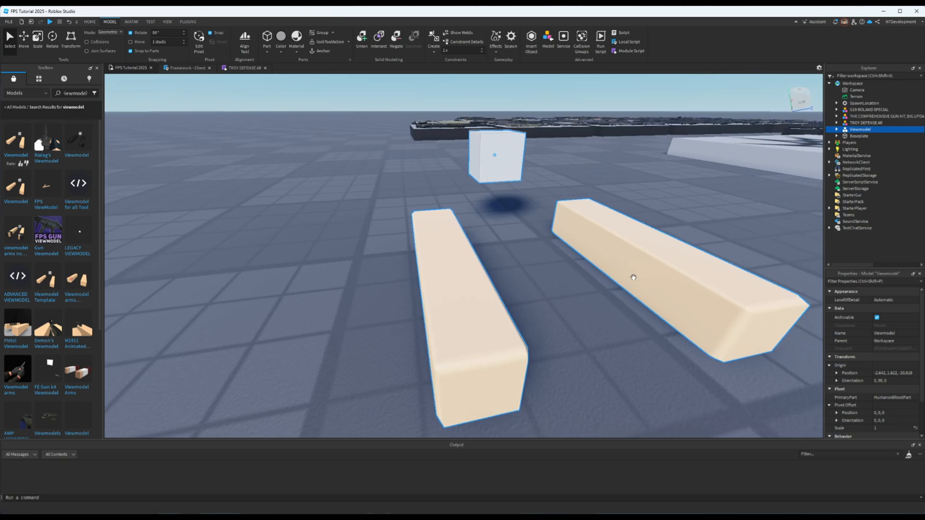
left_click(837, 129)
left_click(865, 136)
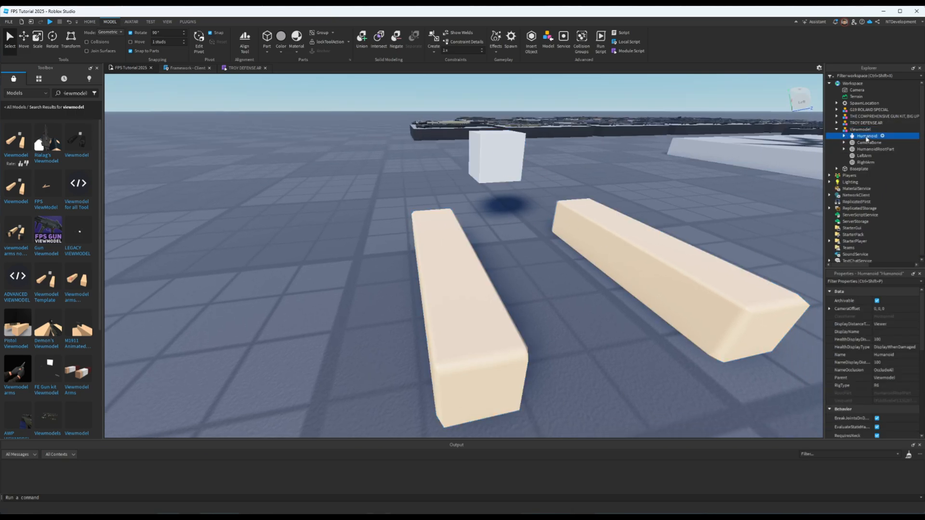
key("Delete")
- Review the appearance, collision and anchoring properties of CameraBone, HumanoidRootPart, LeftArm and RightArm together
left_click(865, 136)
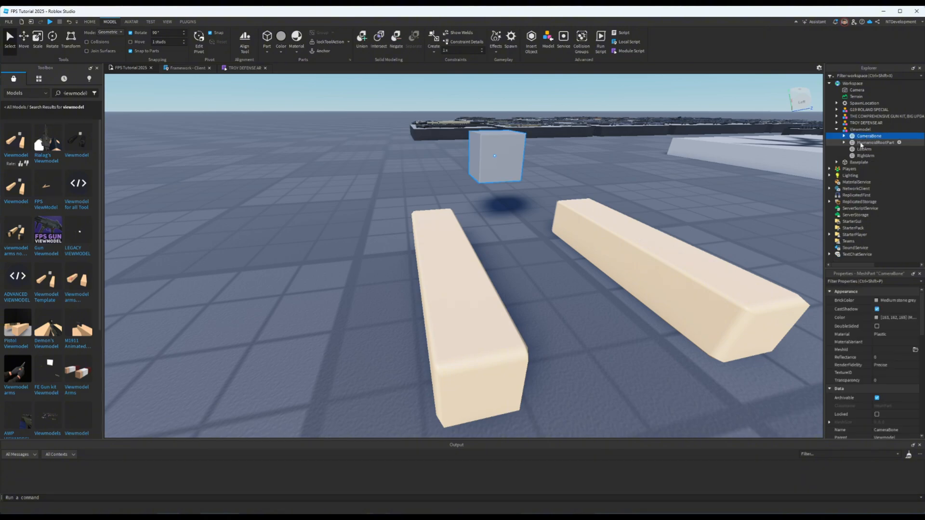
left_click(857, 157, "shift")
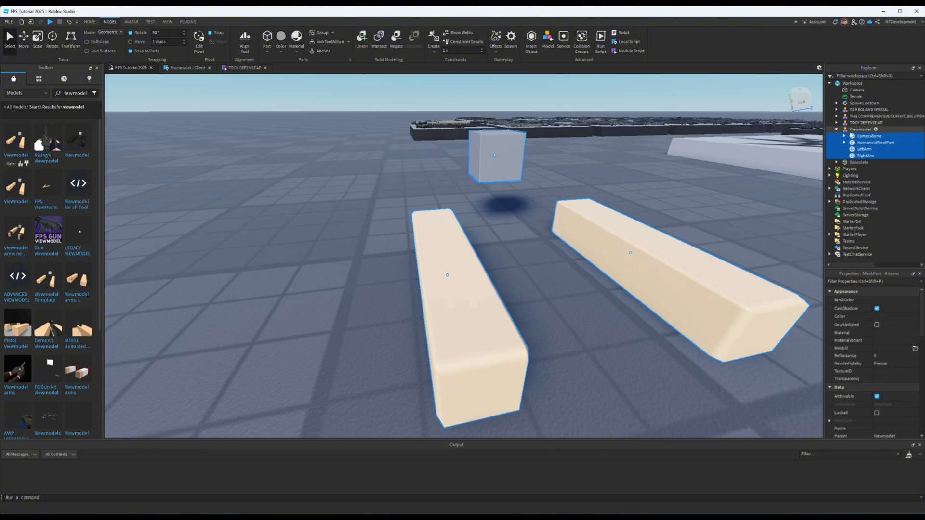
left_click(877, 309)
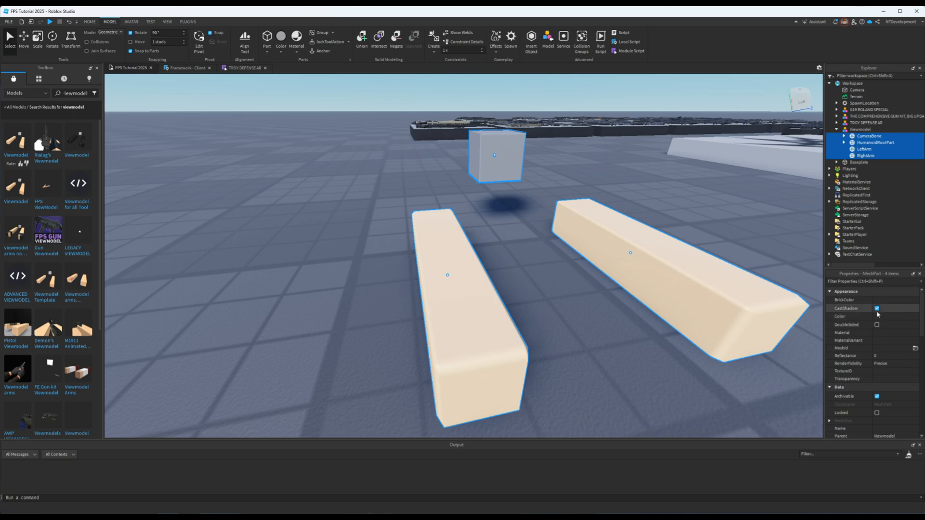
scroll(882, 342, "down", 2)
scroll(887, 376, "down", 10)
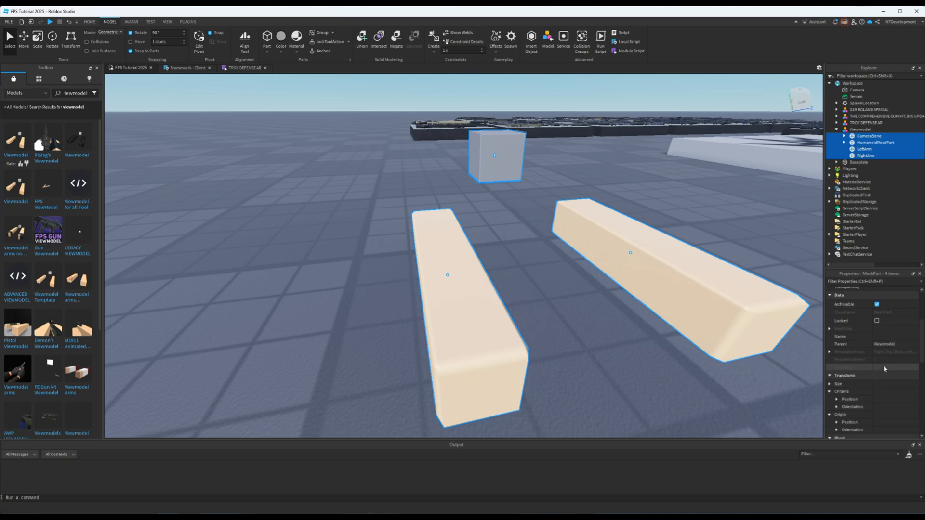
scroll(881, 393, "down", 2)
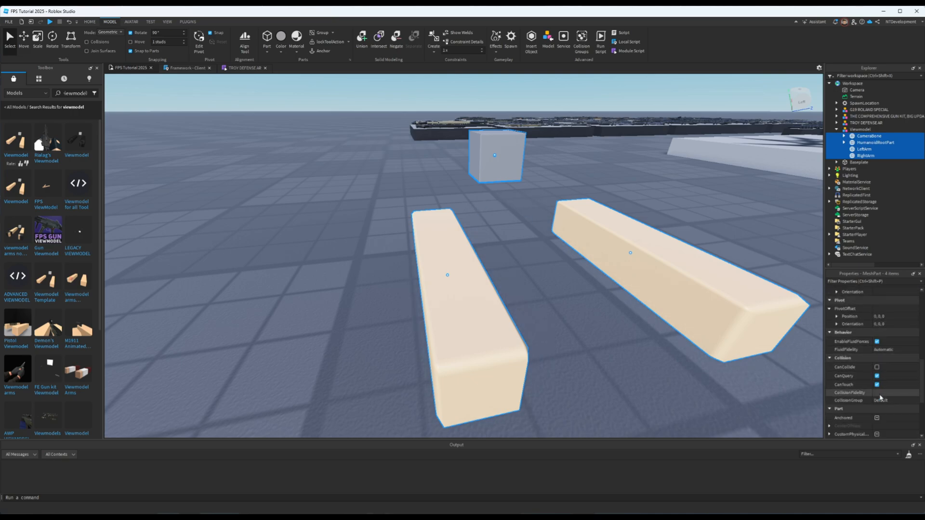
scroll(880, 395, "down", 6)
scroll(879, 395, "down", 3)
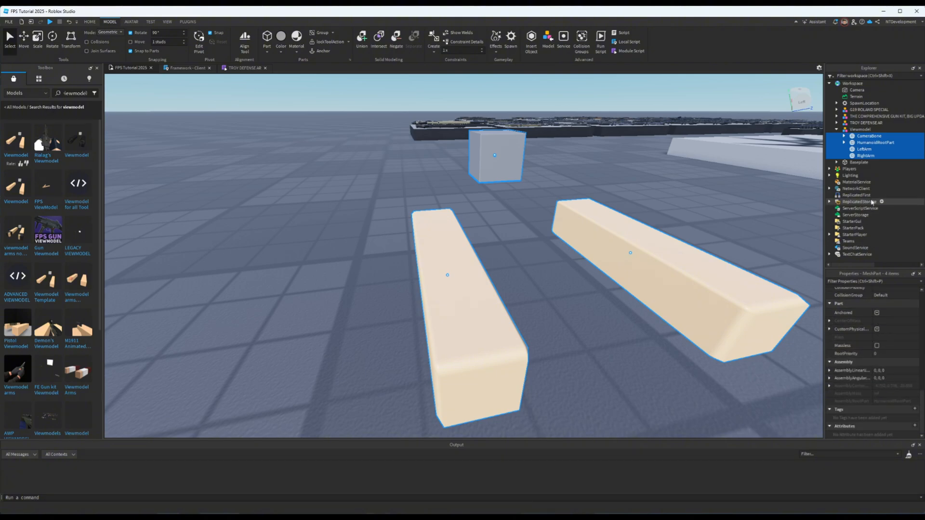
- Compare the Anchored property of HumanoidRootPart with that of CameraBone and the viewmodel arms
left_click(868, 142)
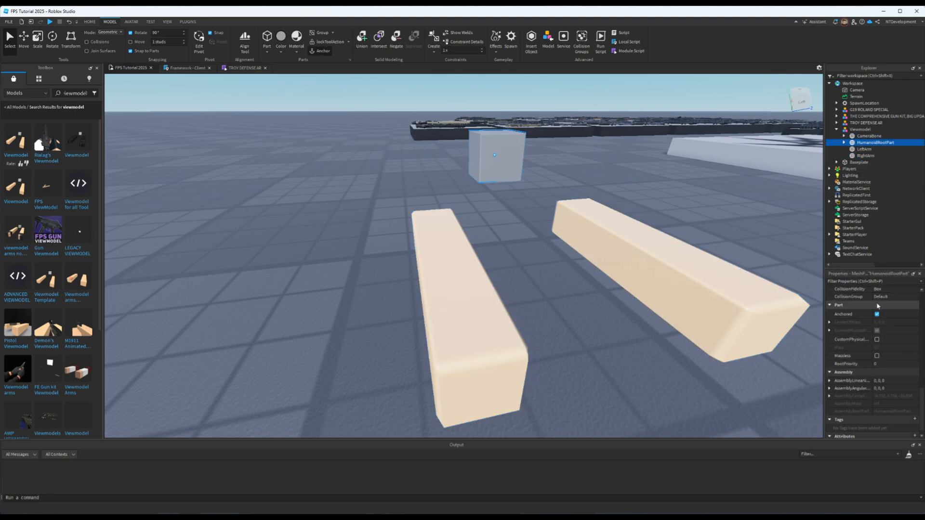
left_click(866, 137)
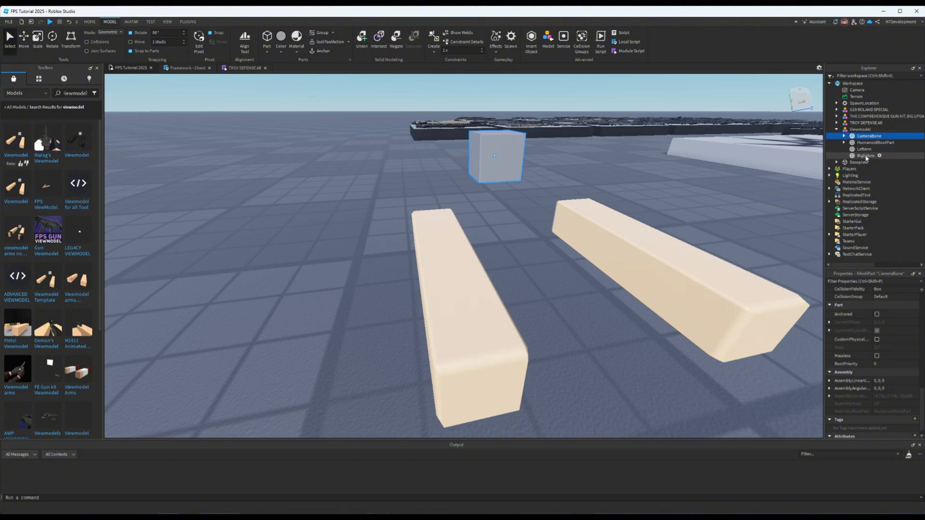
left_click(866, 155, "shift")
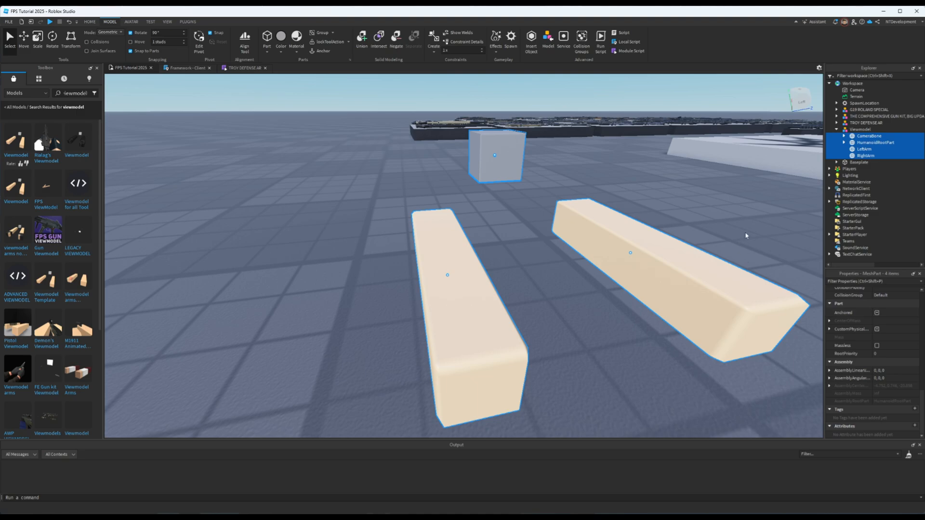
right_click_drag(746, 235, 747, 234)
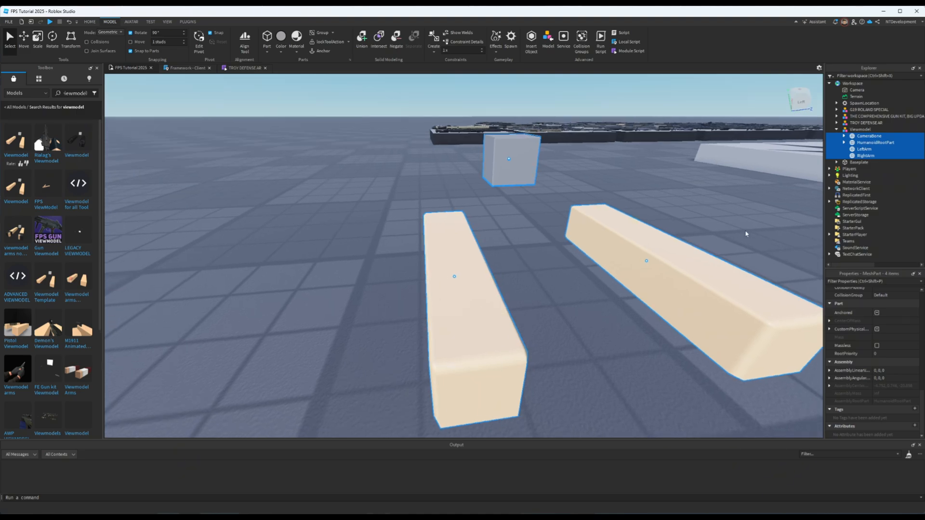
left_click(863, 156)
- Rename the Viewmodel's CameraBone part as FakeCamera
left_click(869, 137)
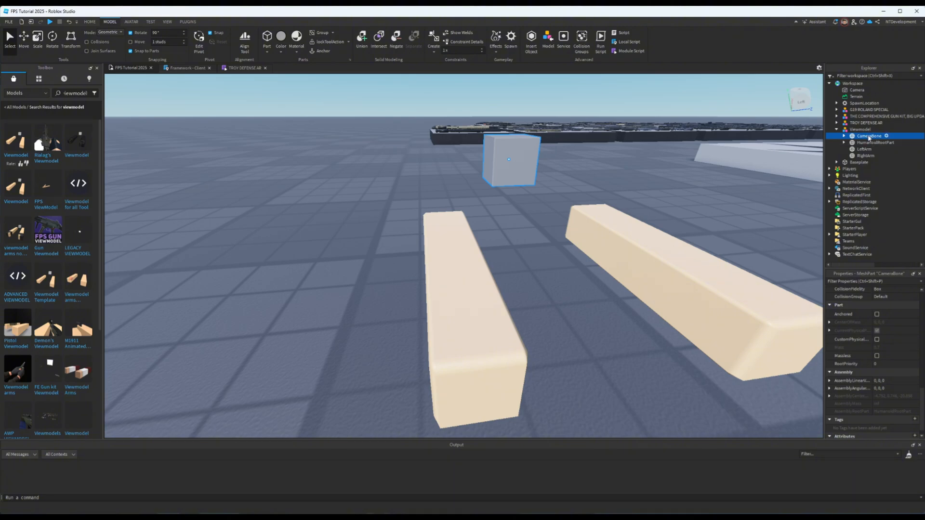
right_click(869, 137)
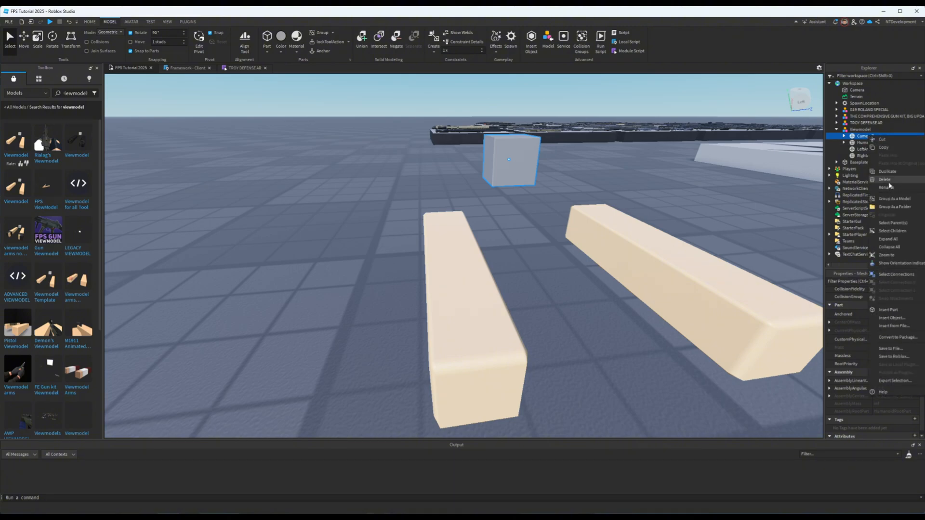
double_click(859, 138)
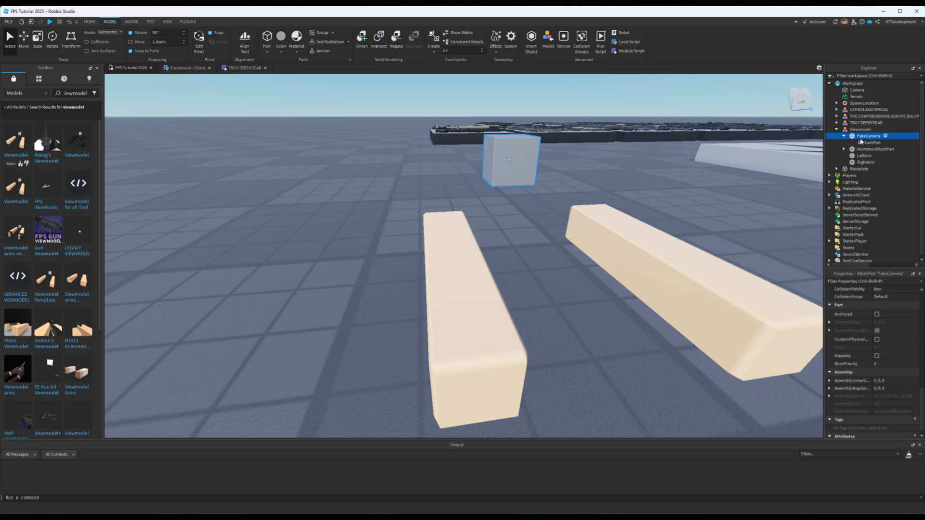
left_click(843, 137)
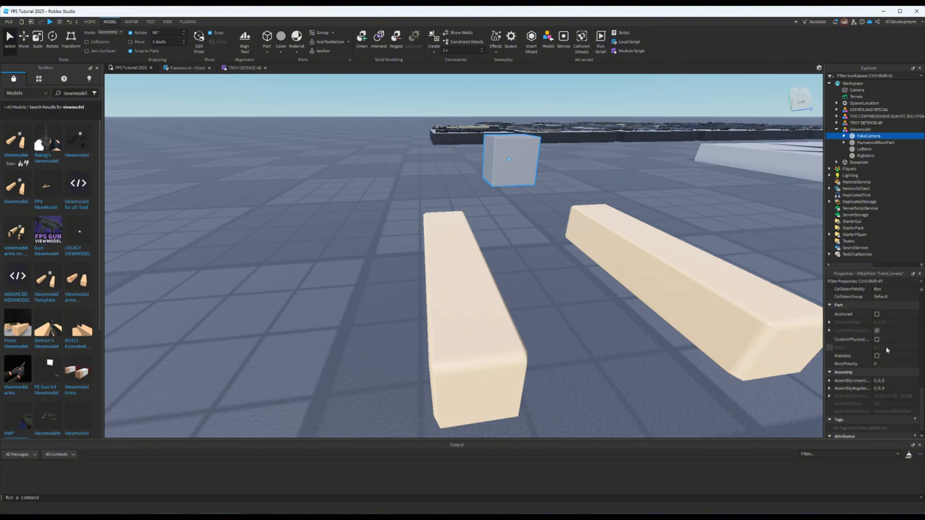
- Set the FakeCamera part's Transparency to 1
scroll(887, 351, "up", 8)
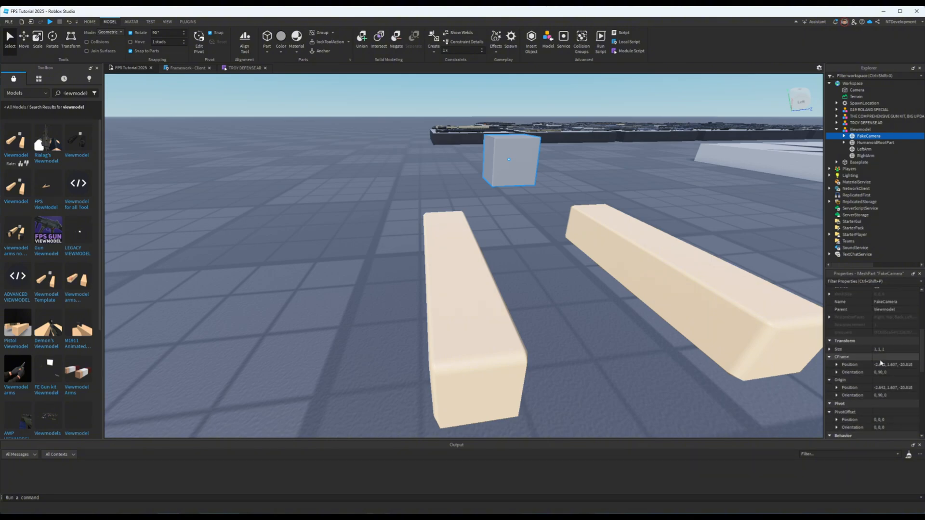
scroll(881, 363, "up", 3)
left_click(882, 321)
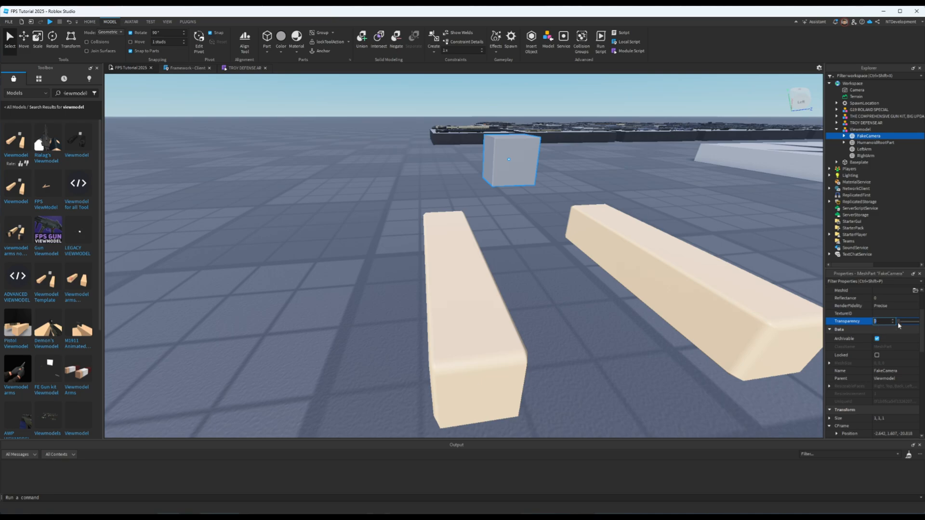
left_click_drag(900, 321, 917, 321)
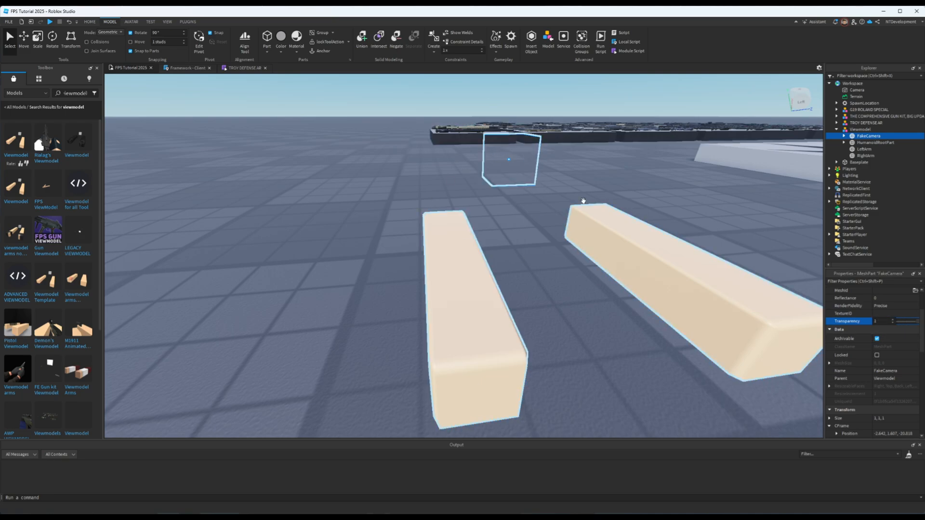
mouse_move(539, 181)
right_mouse_down()
mouse_move(559, 167)
mouse_move(541, 173)
right_mouse_up()
right_click_drag(634, 207, 704, 227)
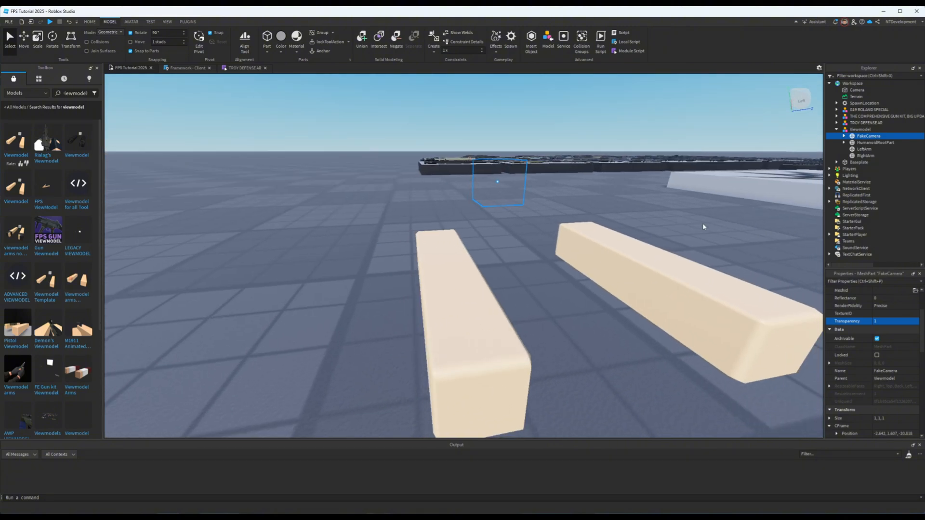
- Move the G19 ROLAND SPECIAL from the open baseplate onto the nearer arm of the new Viewmodel
right_click_drag(604, 206, 605, 206)
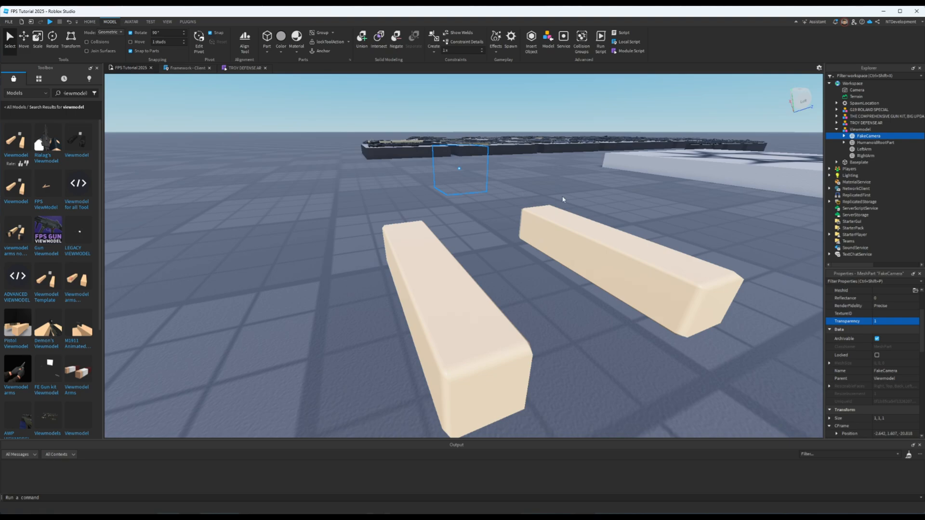
key("d")
right_click_drag(546, 206, 546, 206)
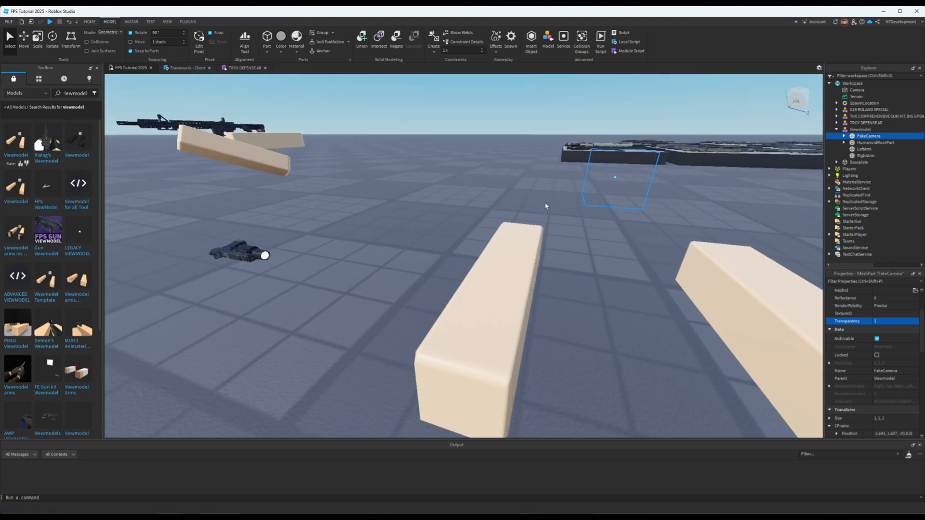
left_click_drag(254, 255, 485, 298)
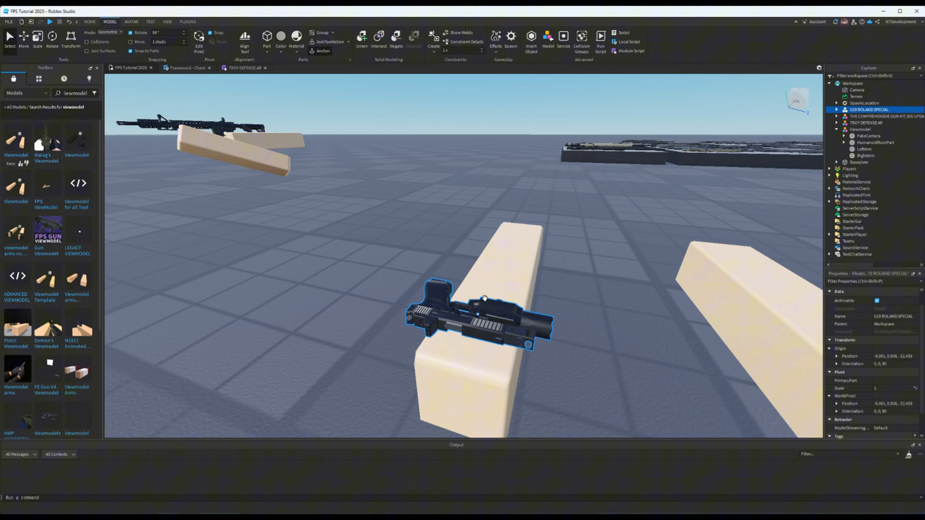
- Rotate the G19 ROLAND SPECIAL upright and along the arm, to an orientation of 0, -90, 0
left_click(52, 43)
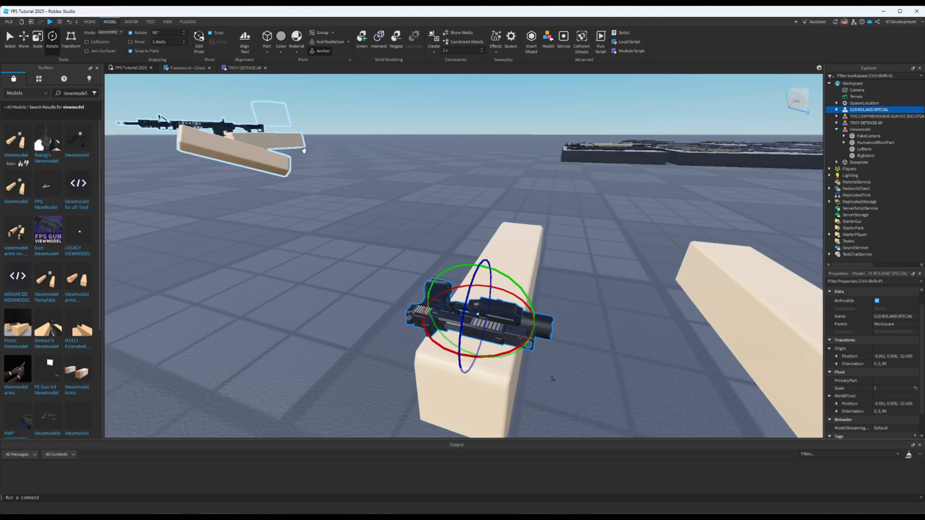
left_click_drag(464, 311, 493, 241)
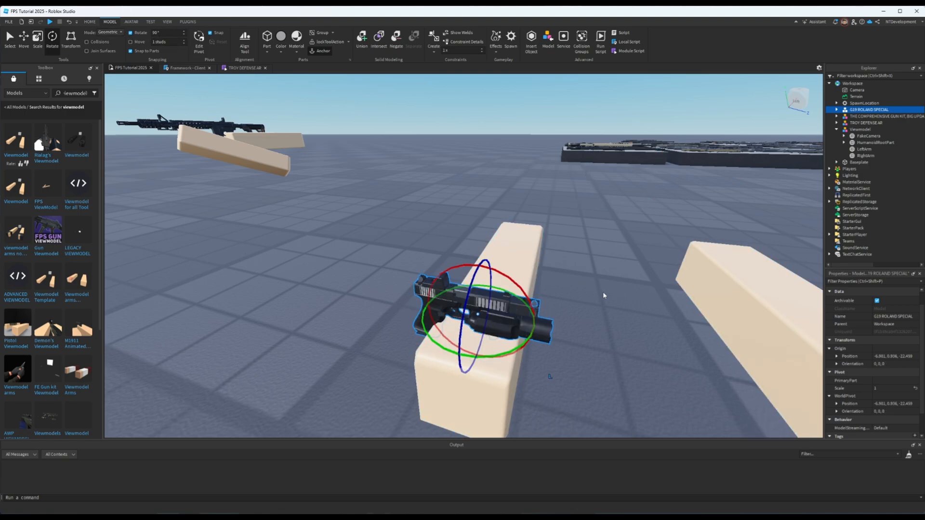
left_click_drag(533, 326, 441, 363)
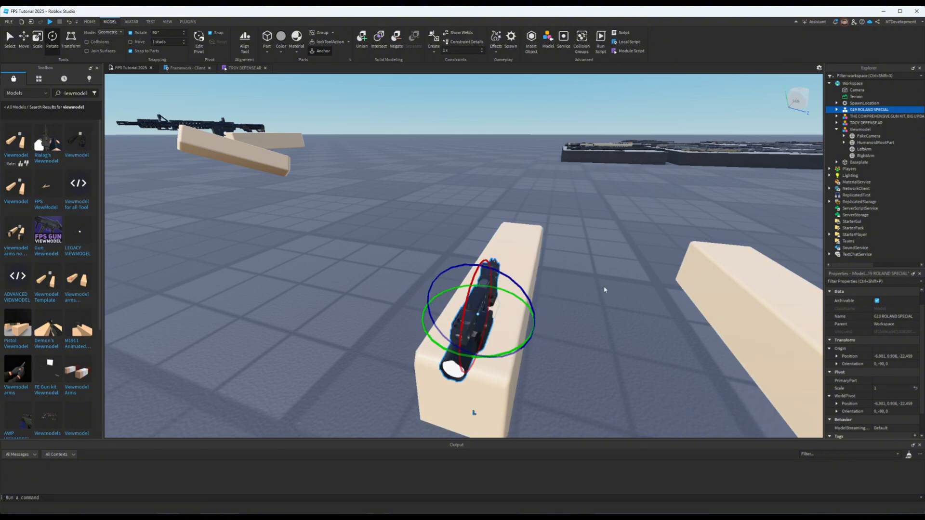
- Move the G19 ROLAND SPECIAL to the front end of the Viewmodel's right arm, keeping its 0, -90, 0 orientation
right_click_drag(605, 290, 604, 295)
right_click_drag(626, 336, 626, 336)
left_click_drag(466, 407, 443, 346)
right_click_drag(510, 352, 510, 352)
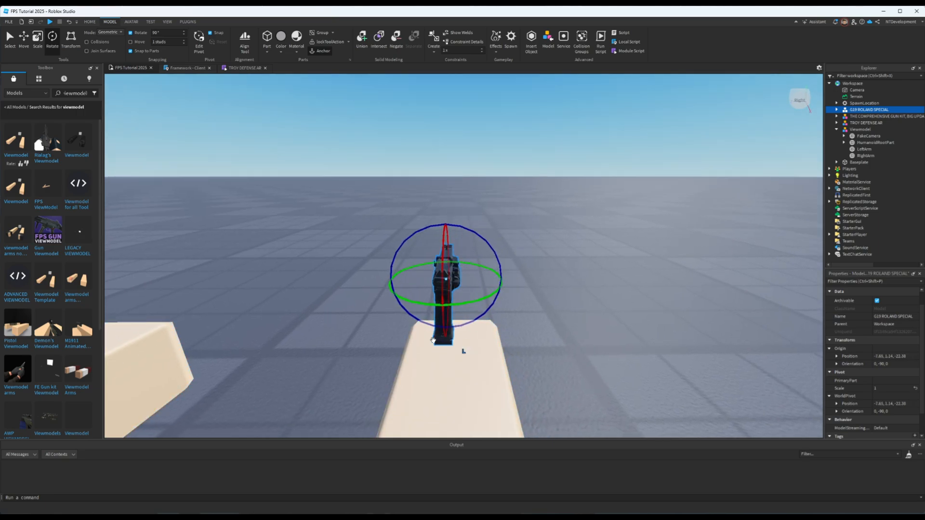
left_click_drag(444, 338, 450, 339)
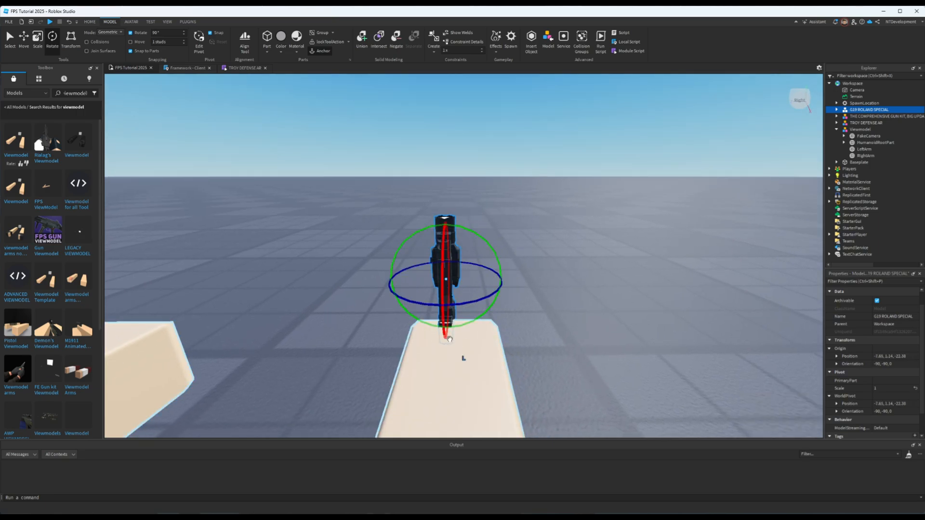
key("ctrl+z")
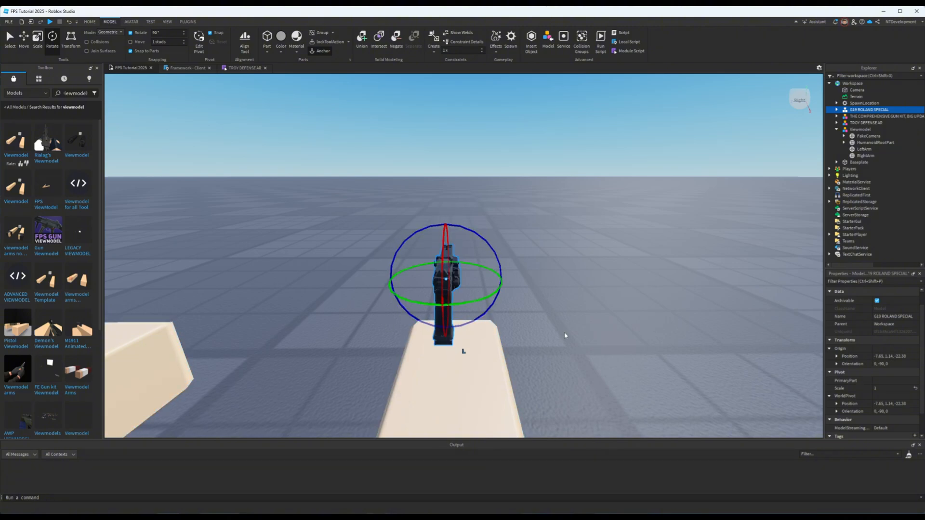
- Nudge the pistol sideways by -0.004 studs over the right arm and check its placement from several angles
key("a")
right_click_drag(565, 336, 565, 335)
key("d")
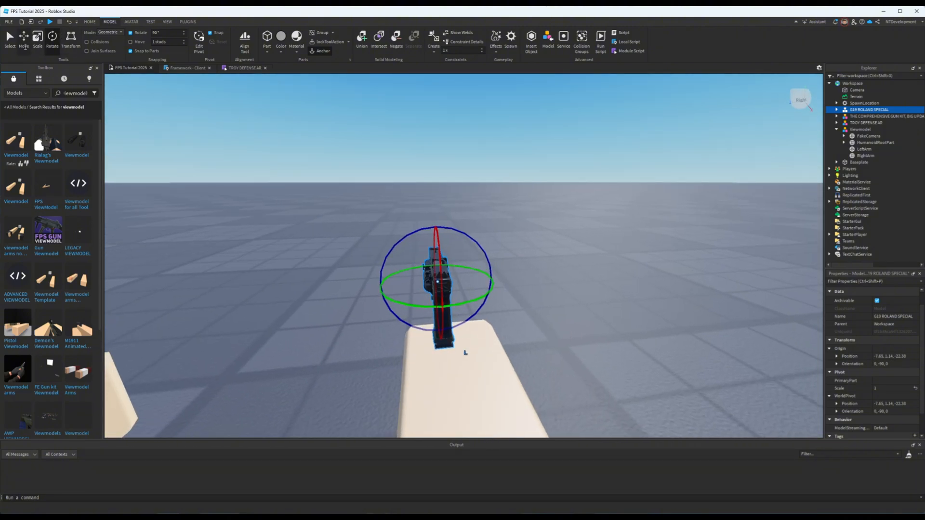
left_click(24, 43)
left_click_drag(484, 278, 485, 277)
right_click_drag(539, 293, 539, 293)
key("d")
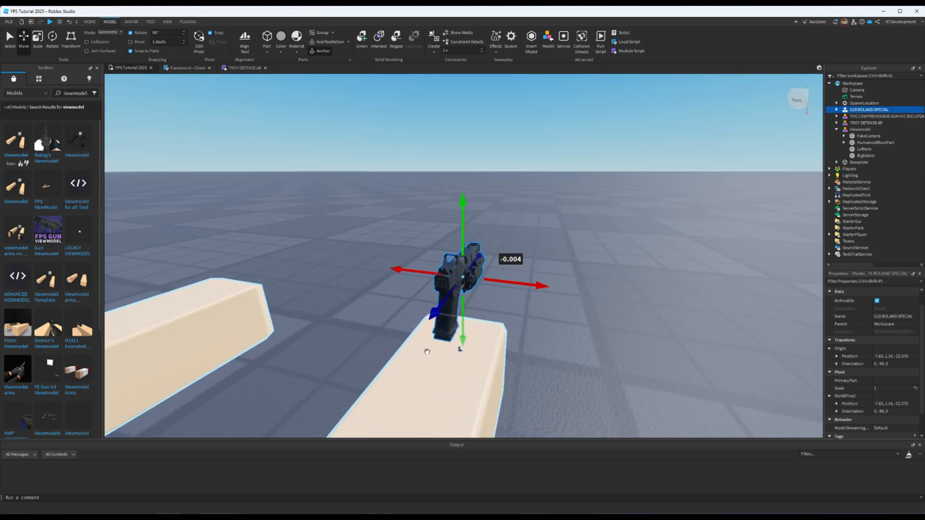
right_click_drag(465, 343, 477, 321)
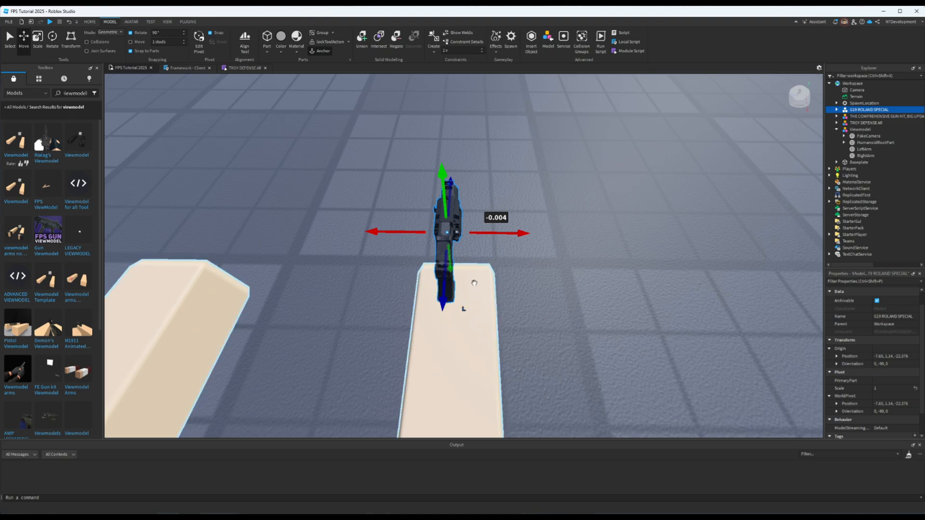
right_click_drag(496, 305, 498, 305)
key("a")
key("d")
key("a")
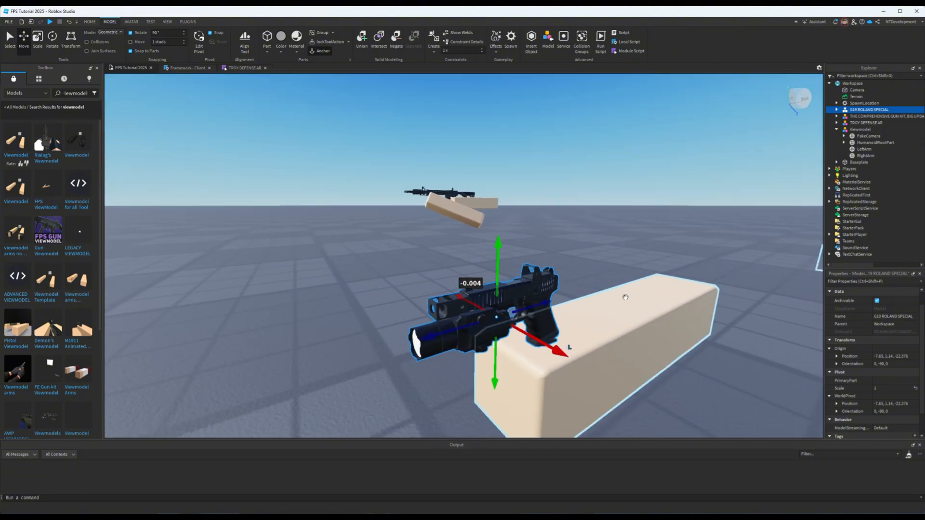
- Expand the G19 ROLAND SPECIAL model and go through its generically named parts to identify which piece each one is
left_click(837, 110)
left_click(861, 116)
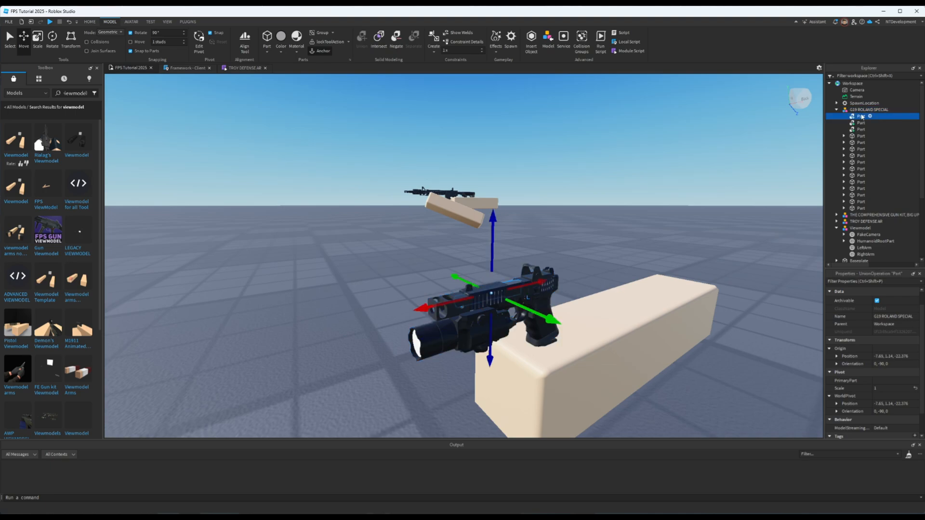
left_click(863, 123)
left_click(863, 129)
left_click(863, 135)
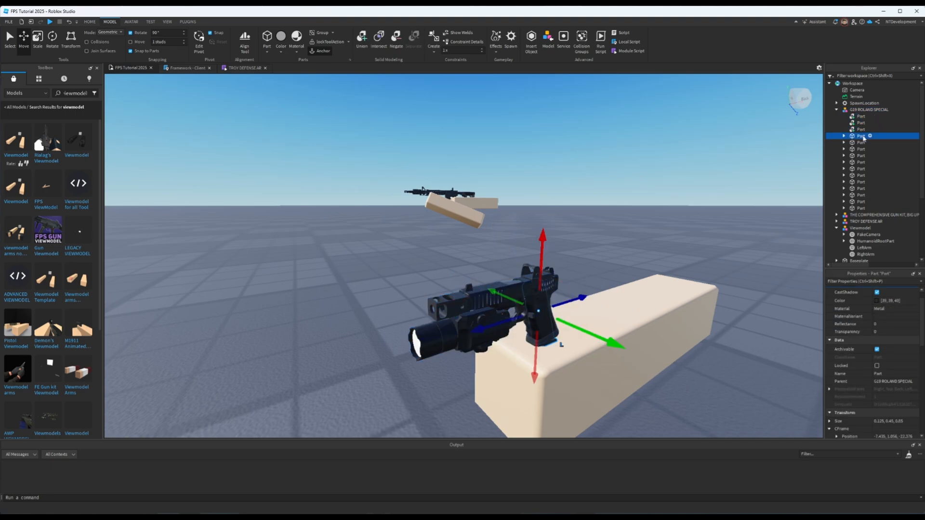
left_click(862, 148)
left_click(862, 168)
left_click(863, 175)
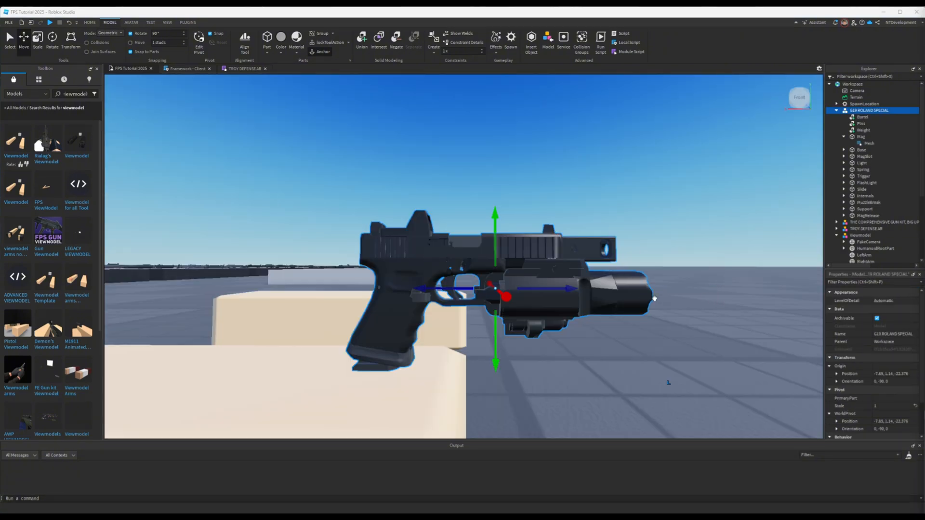
left_click(843, 137)
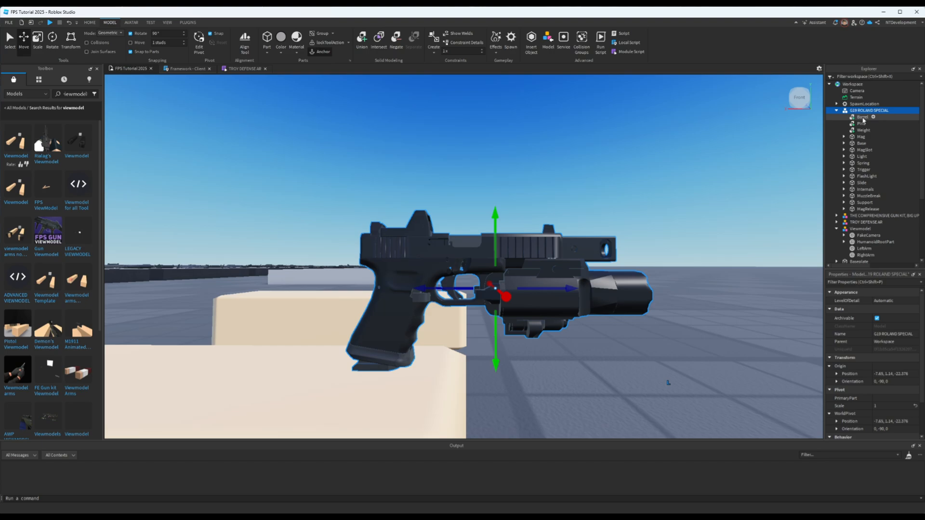
- Go through the pistol's named parts from Barrel to MagRelease, checking each name against its piece on the gun
left_click(862, 118)
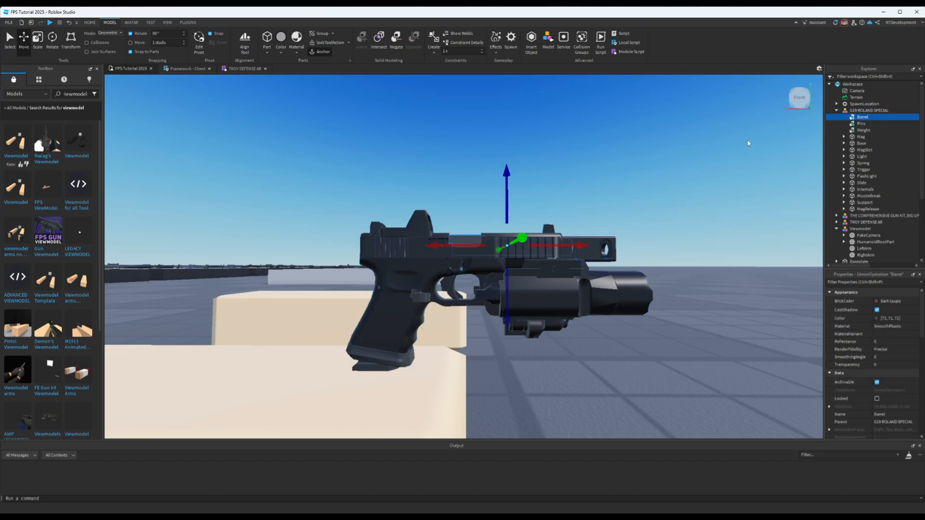
key("Down")
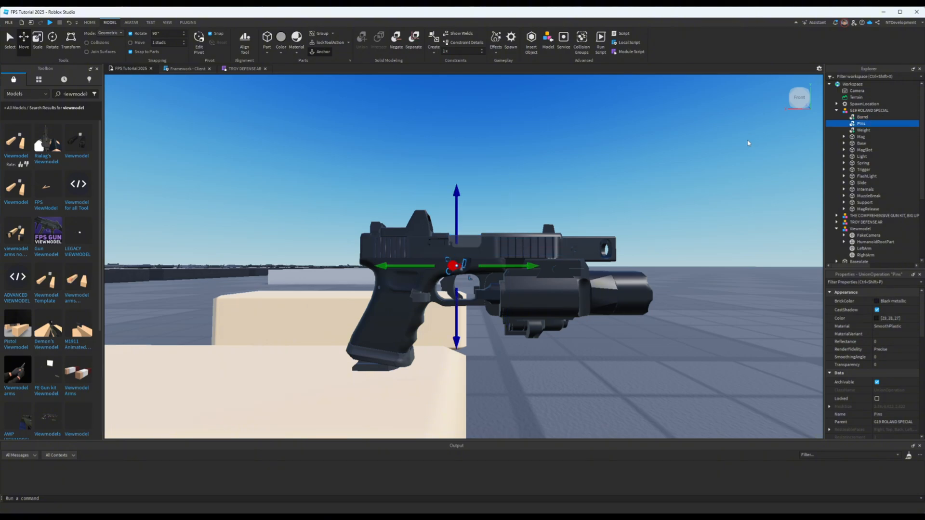
key("Down")
key("Down")
key("Down")
key("Down")
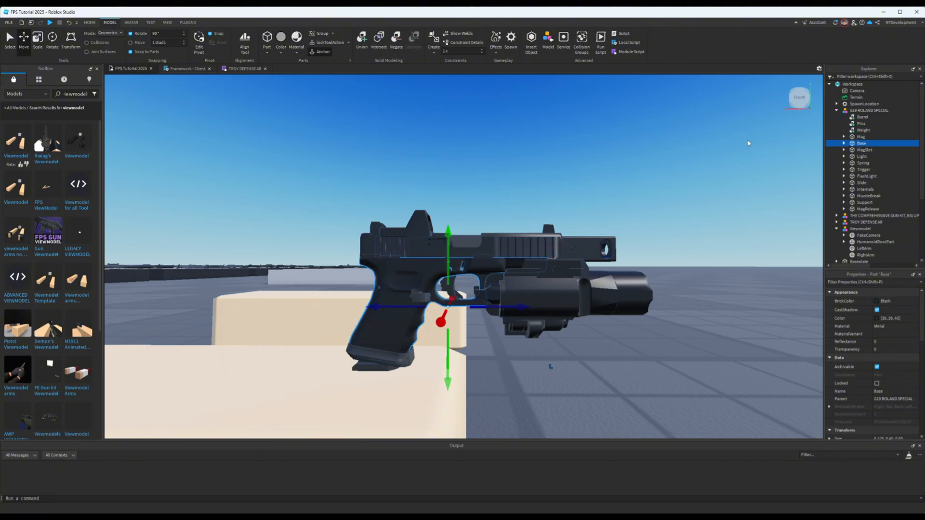
key("Down")
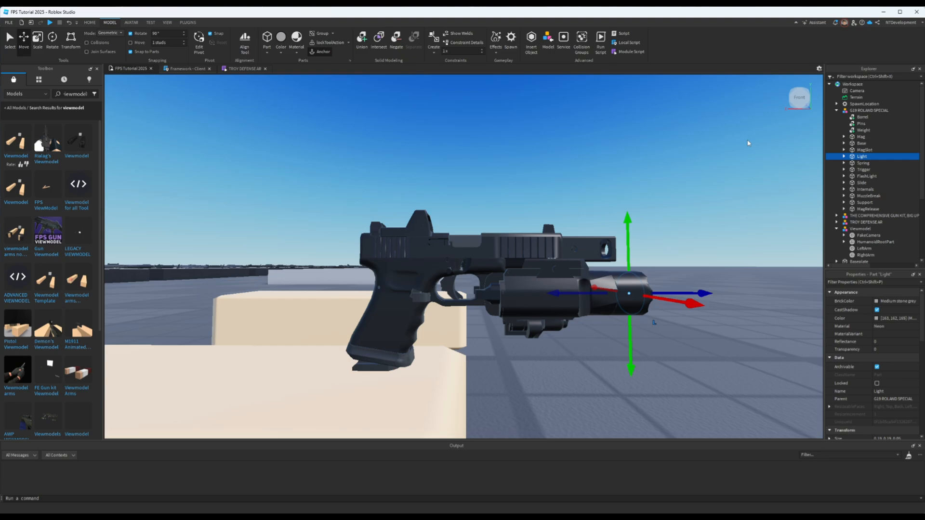
key("Down")
key("Down")
key("Down")
key("Down")
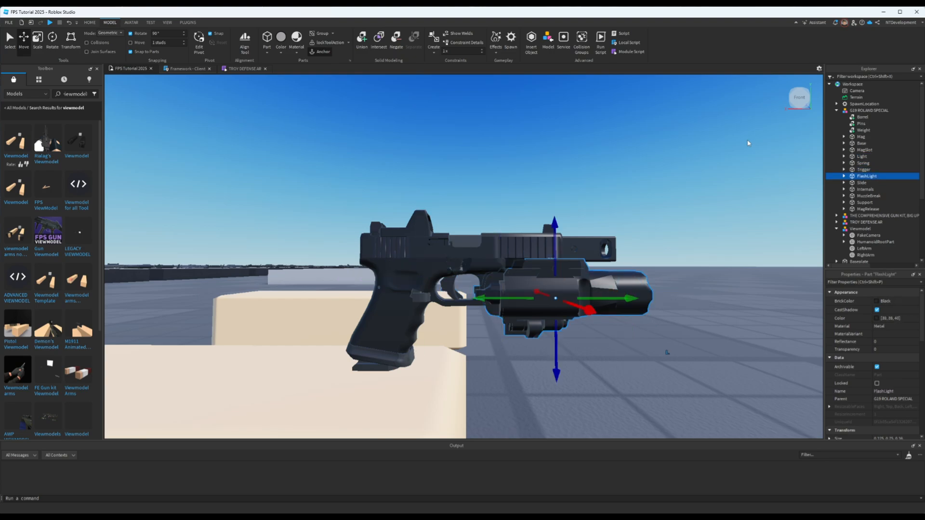
key("Down")
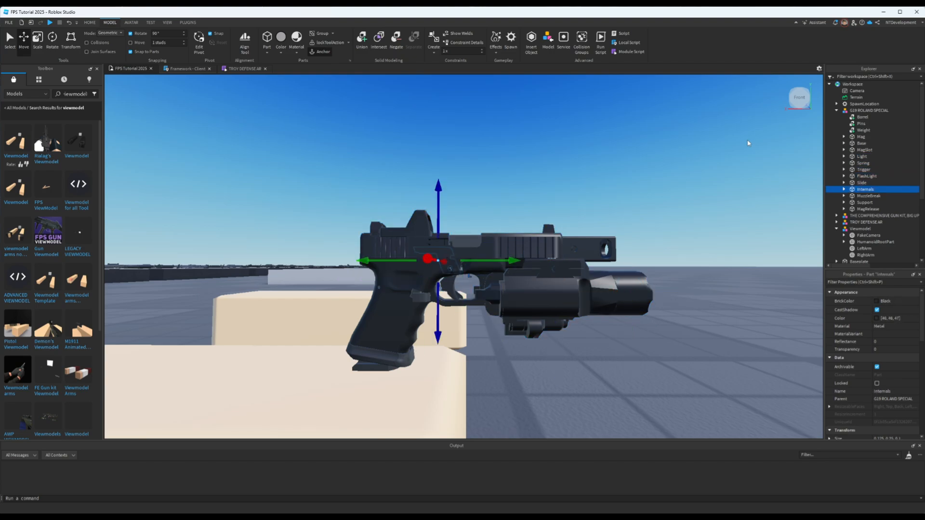
key("Down")
key("Down")
key("Down")
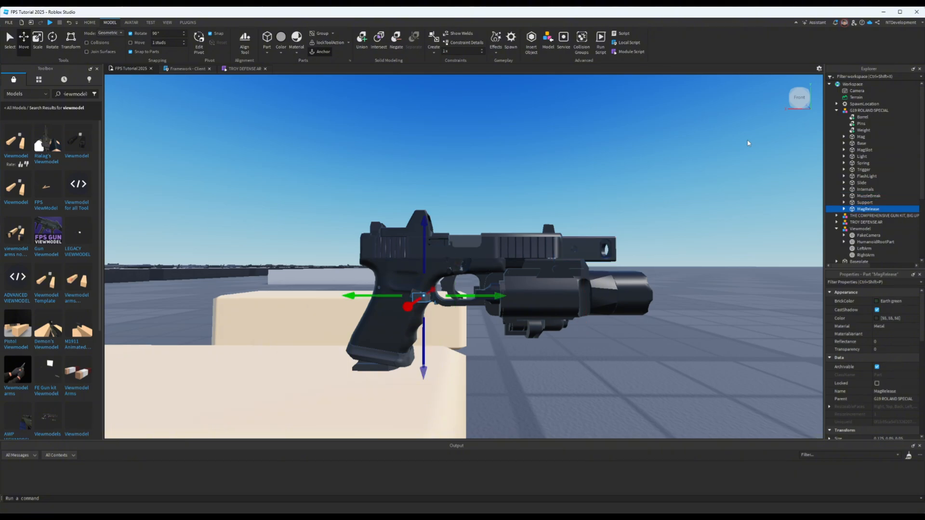
- Collapse the G19 ROLAND SPECIAL model and lower the whole pistol into the right arm, by 0.341 and a further 0.035 studs
key("d")
right_click_drag(662, 270, 663, 273)
key("w")
key("a")
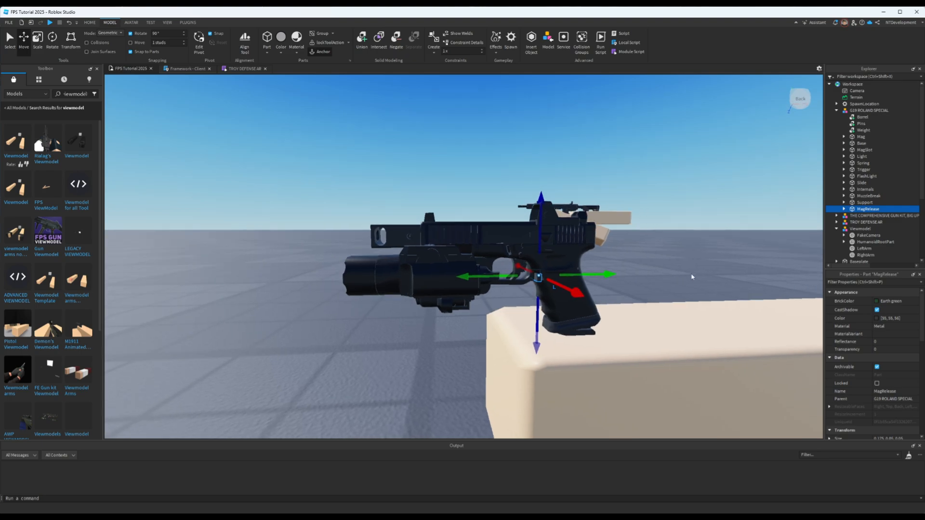
left_click(836, 110)
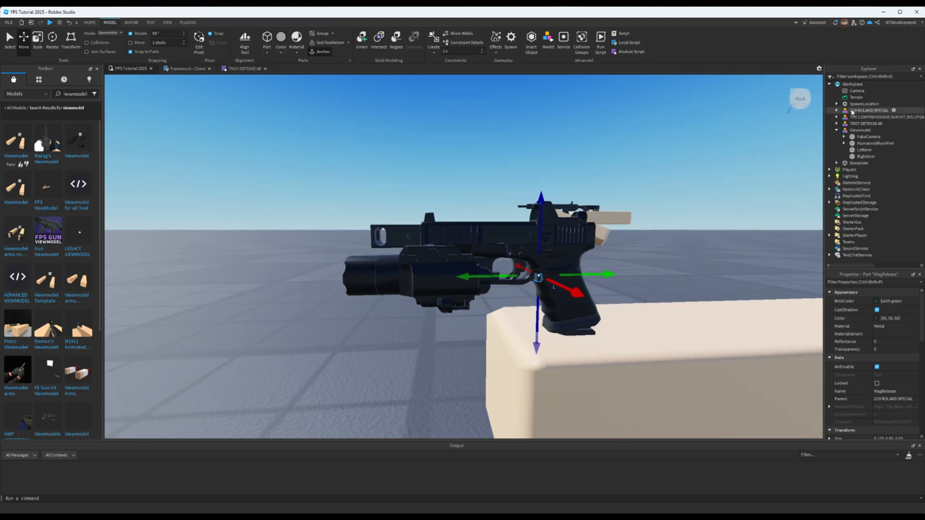
left_click(852, 110)
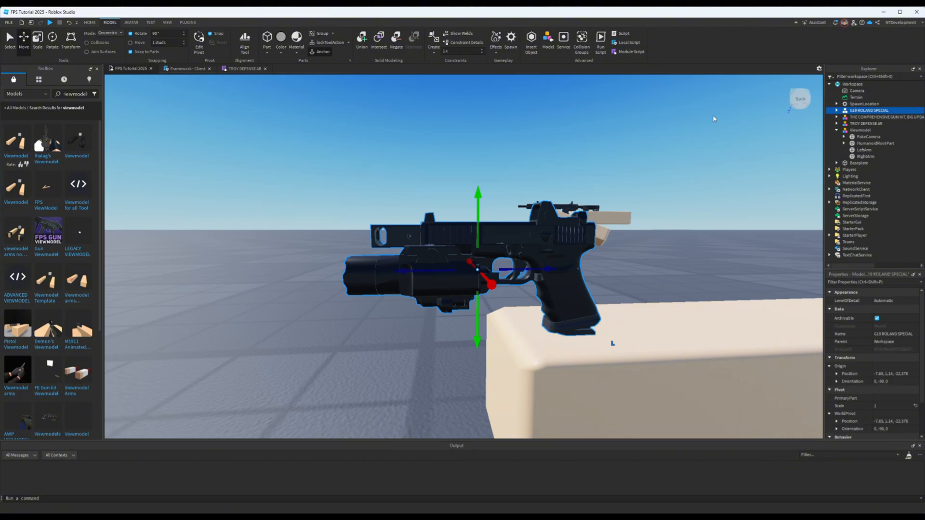
left_click_drag(476, 220, 475, 293)
right_click_drag(619, 297, 619, 297)
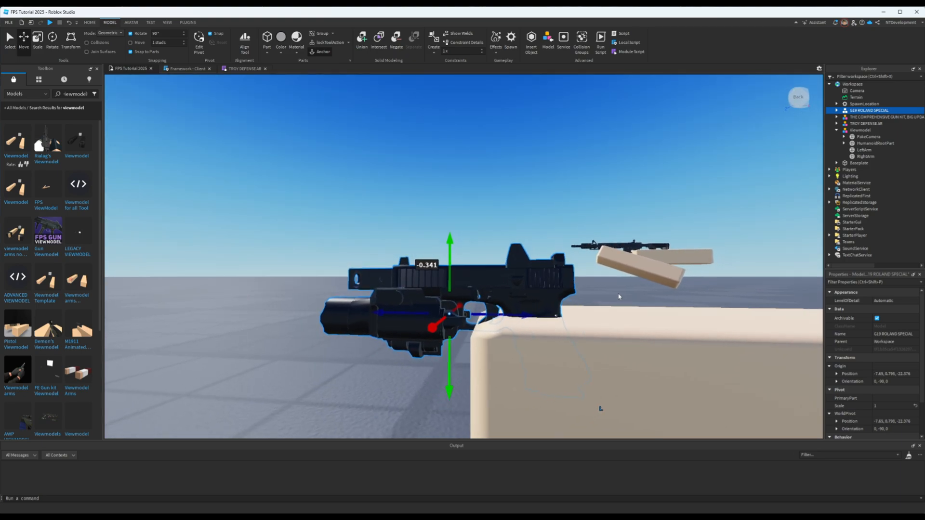
left_click_drag(448, 251, 447, 256)
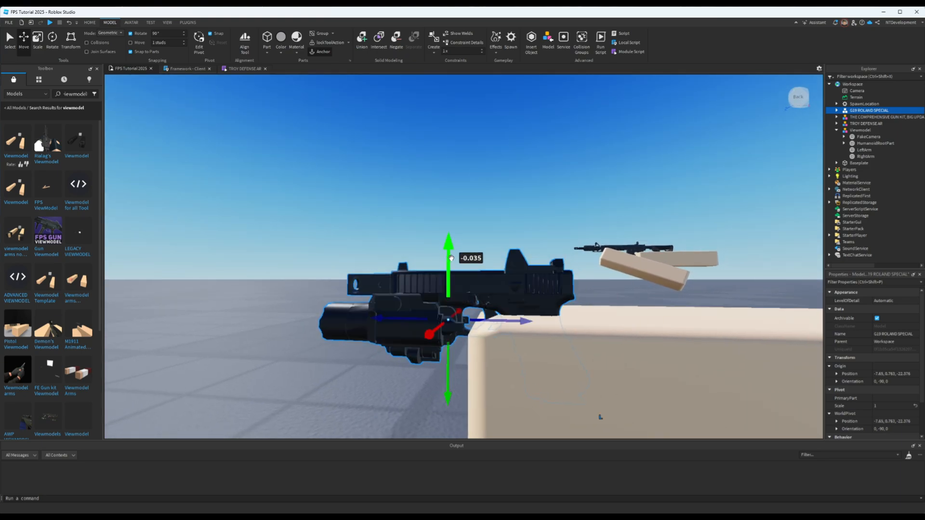
- Fine-tune the pistol's seat in the right arm, lowering it to a height of 0.758 and shifting it sideways by 0.02 studs
right_click_drag(547, 273, 536, 297)
left_click_drag(537, 317, 531, 317)
right_click_drag(633, 317, 633, 316)
left_click_drag(539, 328, 603, 327)
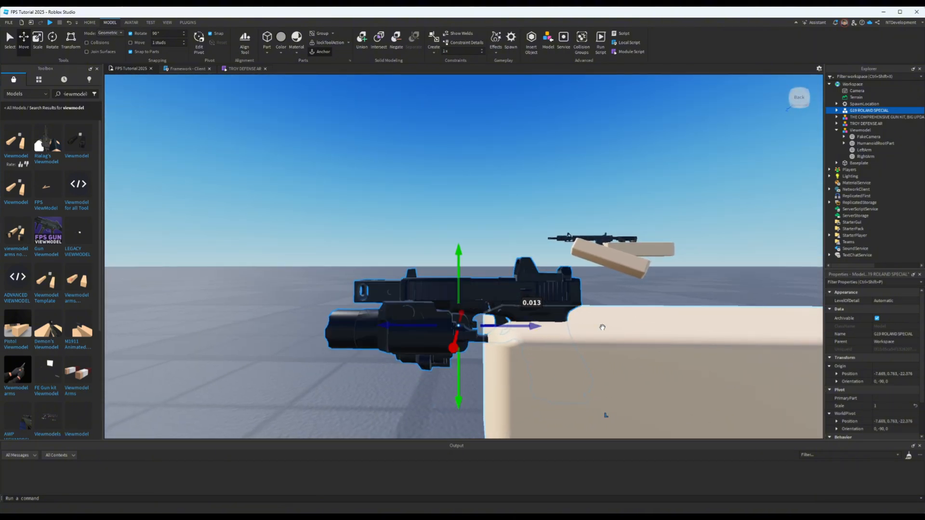
right_click_drag(639, 314, 638, 314)
left_click_drag(450, 272, 450, 277)
right_click_drag(604, 289, 604, 289)
right_click_drag(532, 285, 524, 285)
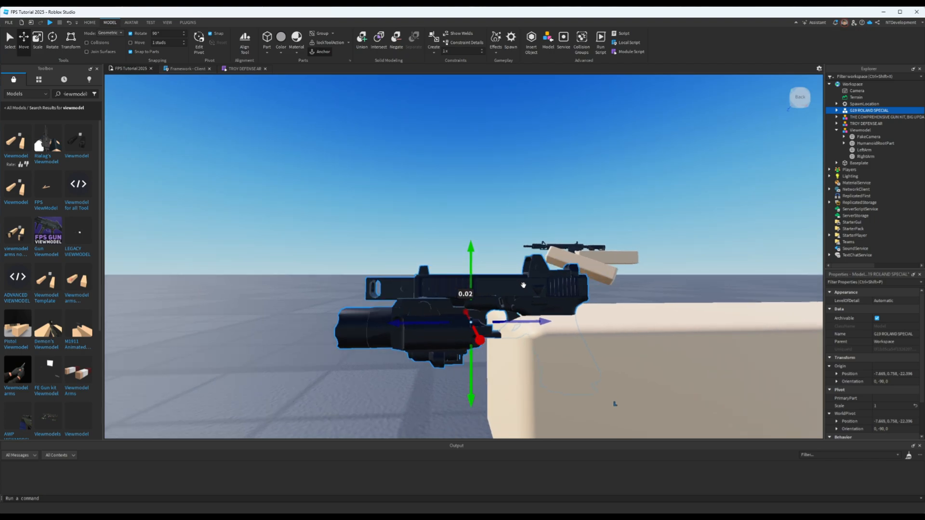
right_click_drag(594, 286, 594, 285)
scroll(593, 286, "down", 3)
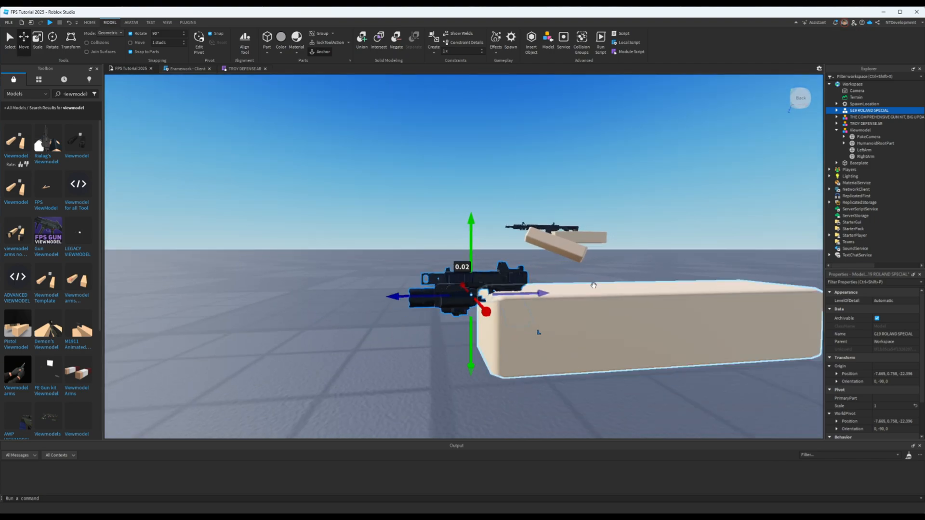
scroll(597, 287, "up", 5)
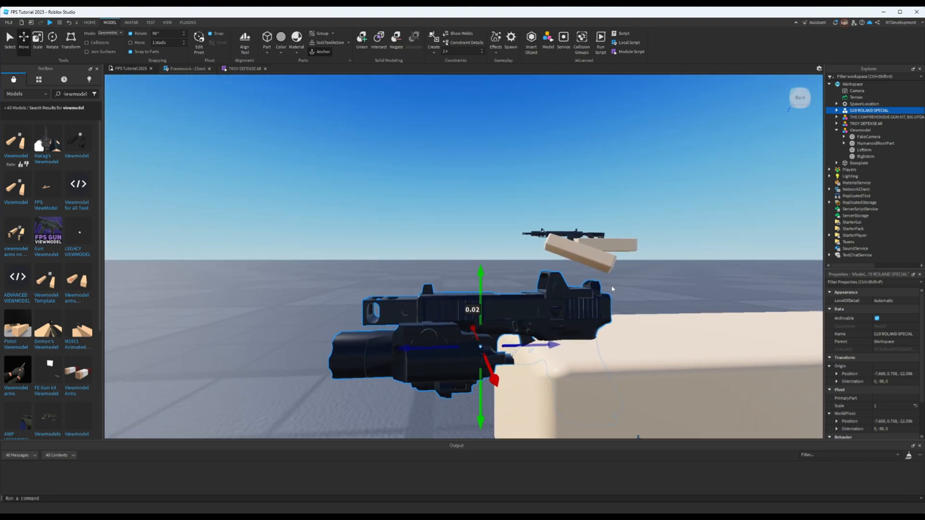
scroll(612, 289, "down", 2)
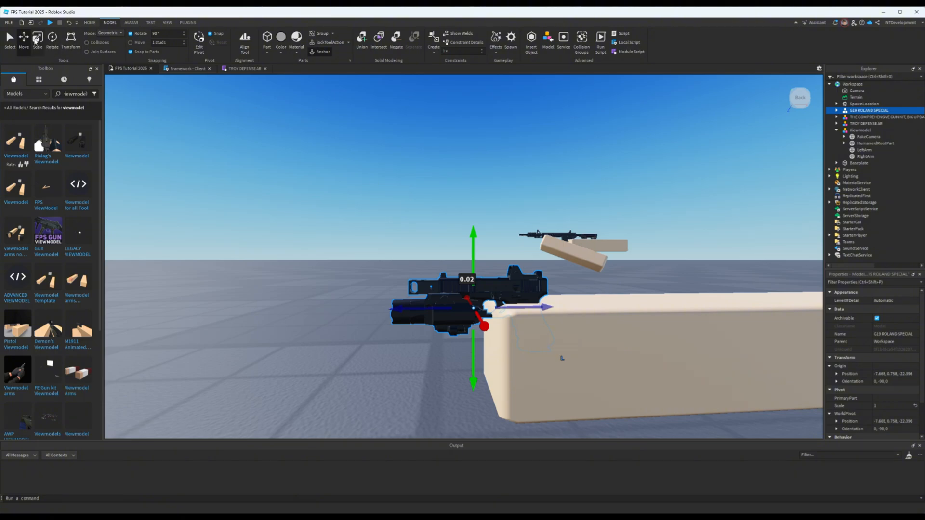
- Enlarge the G19 ROLAND SPECIAL to a scale of 1.334
left_click(36, 40)
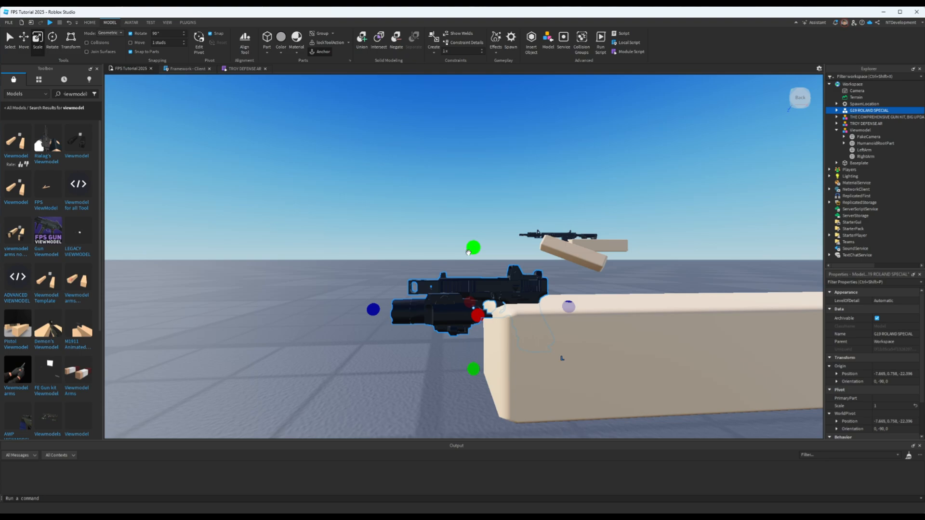
left_click_drag(380, 308, 316, 292)
right_click_drag(567, 302, 567, 301)
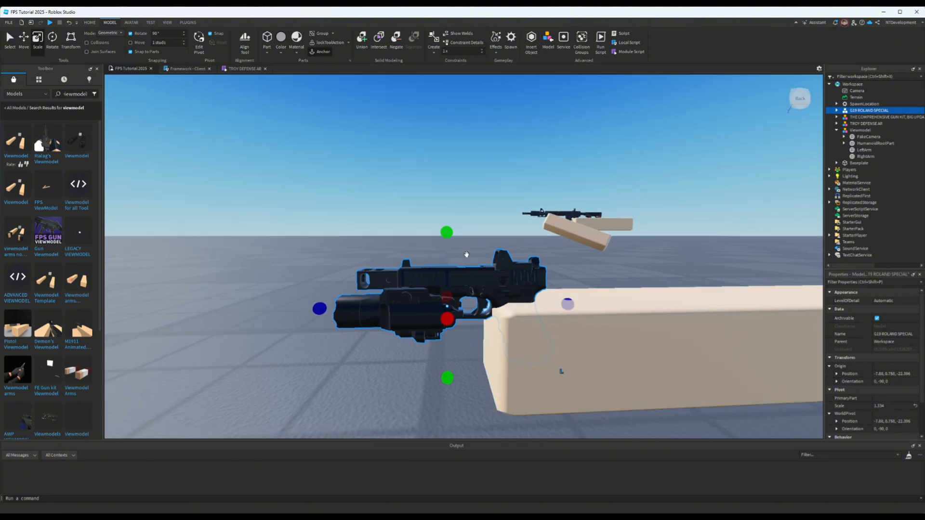
- Reposition the enlarged pistol over the right arm's front end and lower its grip into the arm, to a height of 0.742
left_click_drag(491, 285, 519, 247)
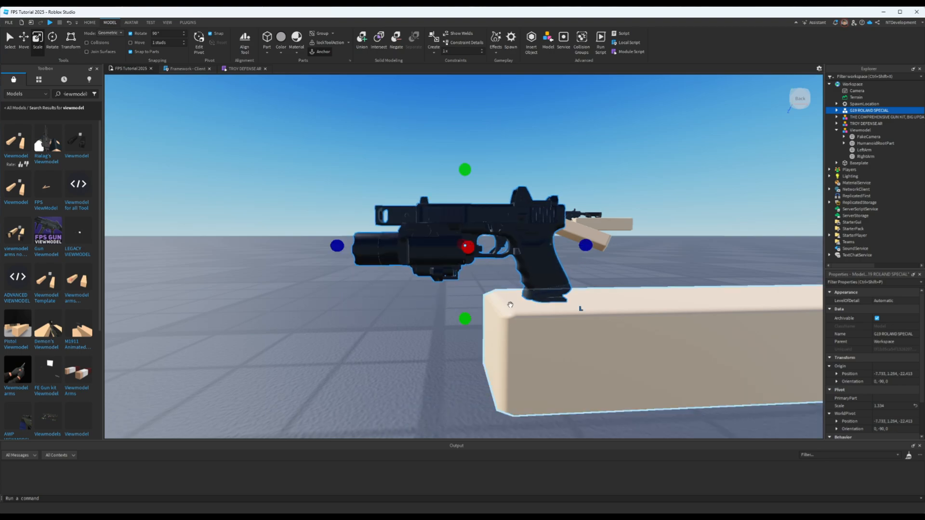
left_click(29, 42)
left_click_drag(465, 203, 467, 262)
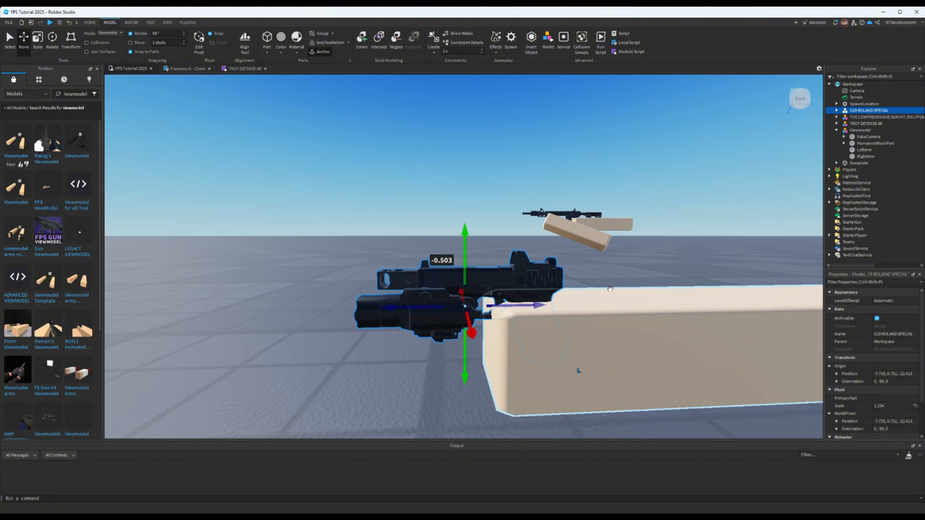
right_click_drag(558, 294, 558, 295)
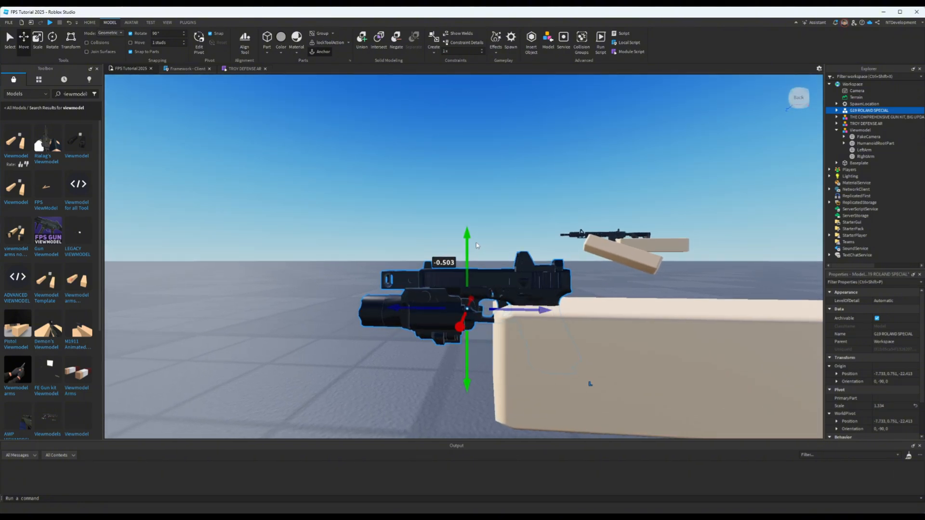
left_click_drag(468, 245, 469, 247)
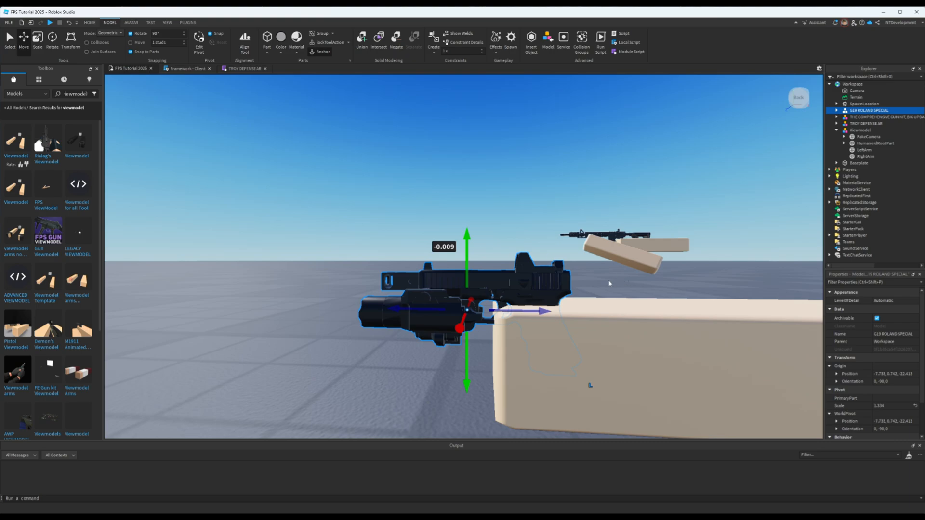
right_click_drag(579, 314, 486, 288)
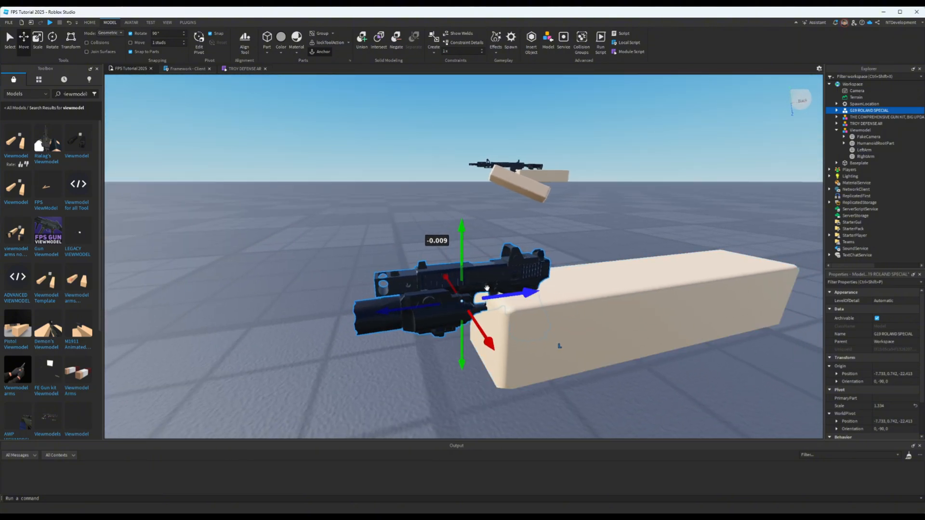
- Enlarge the pistol further to a scale of 1.448
left_click(38, 40)
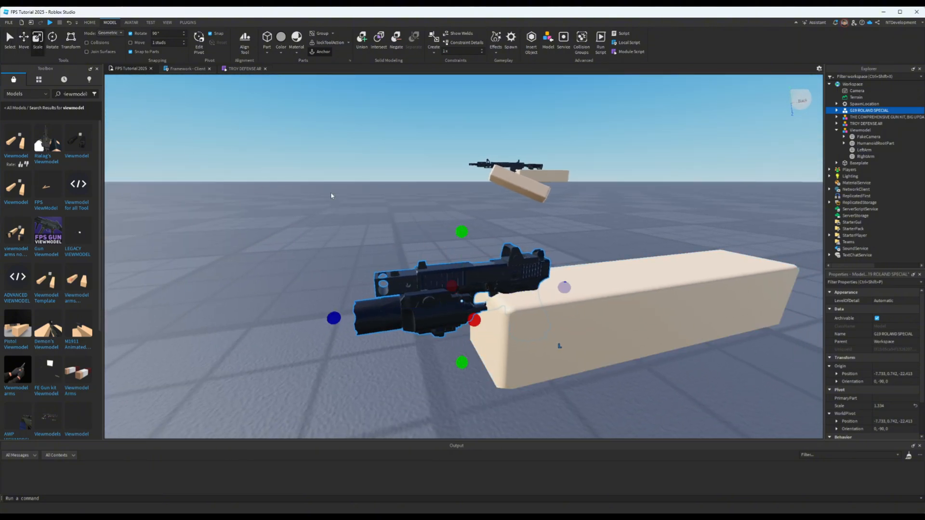
left_click_drag(460, 234, 460, 222)
right_click_drag(643, 316, 643, 319)
- Move the pistol beside the rifle on the other viewmodel to compare their sizes, and undo the move
scroll(644, 319, "down", 10)
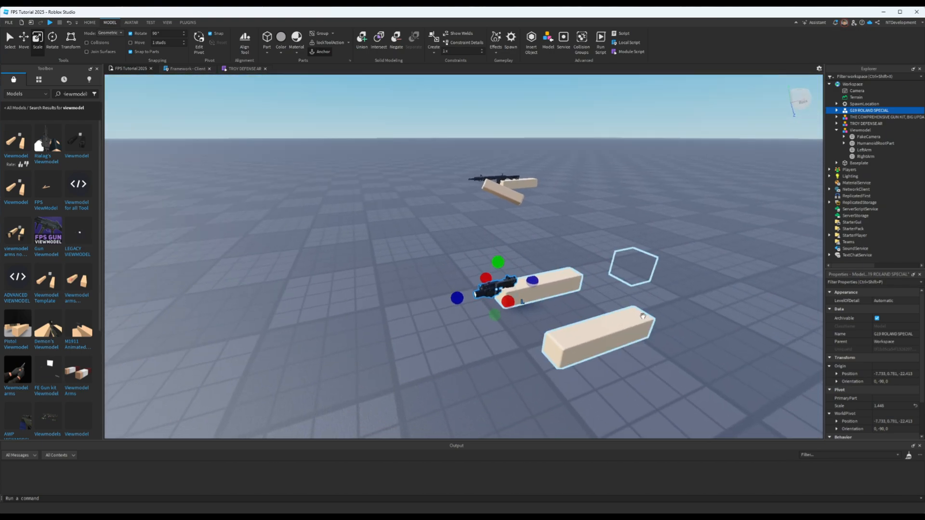
left_click_drag(522, 305, 517, 219)
scroll(592, 241, "up", 10)
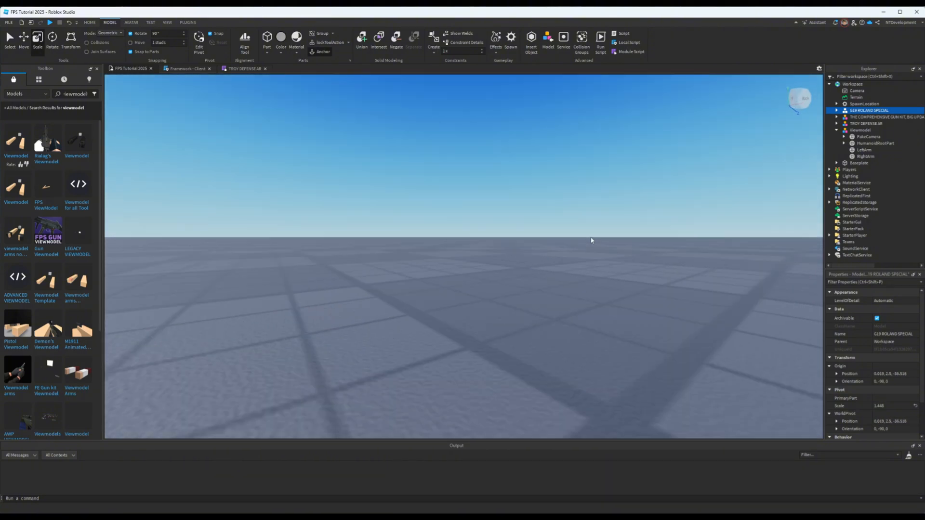
right_click_drag(591, 240, 555, 192)
key("s")
key("w")
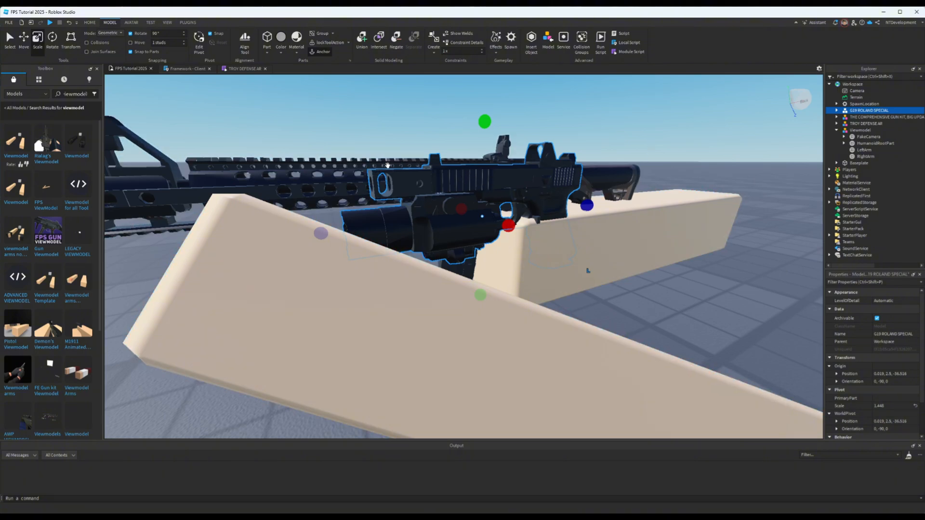
key("s")
right_click_drag(553, 204, 554, 204)
key("ctrl+z")
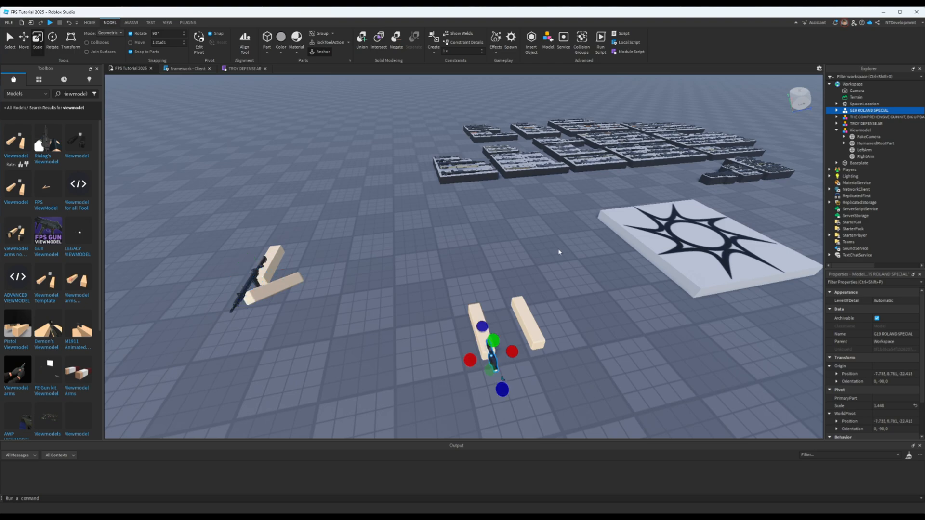
- Collapse the Viewmodel, deselect the pistol, and check its size and placement on the right arm from several angles
key("w")
right_click_drag(559, 275, 558, 274)
key("d")
key("w")
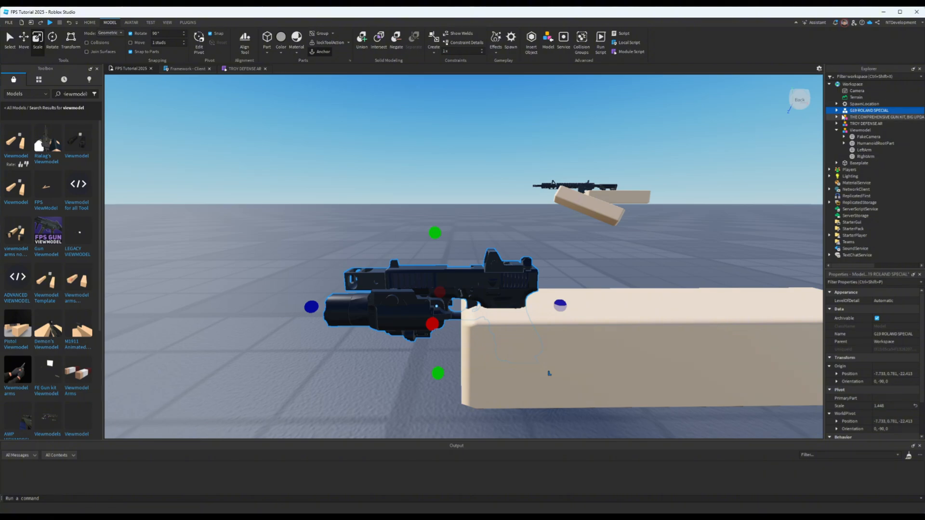
left_click(837, 131)
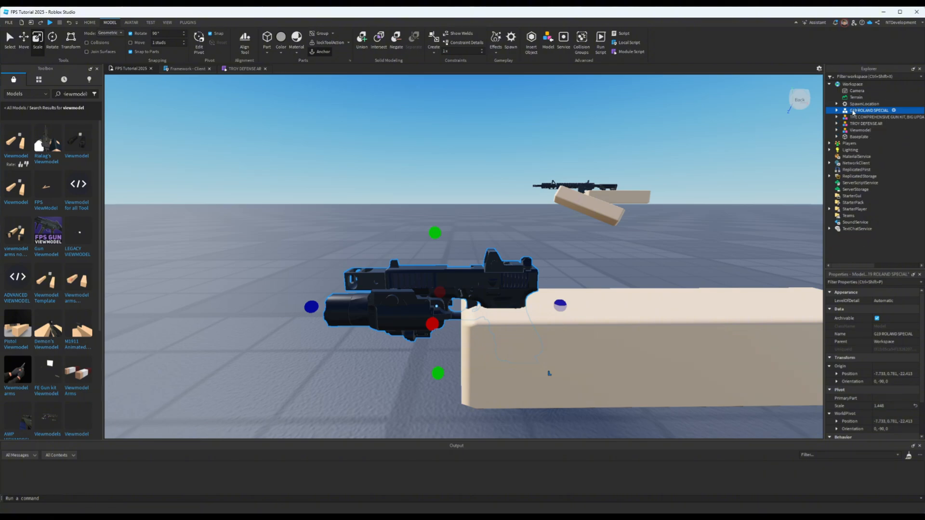
right_click_drag(720, 162, 648, 192)
left_click(720, 162)
key("a")
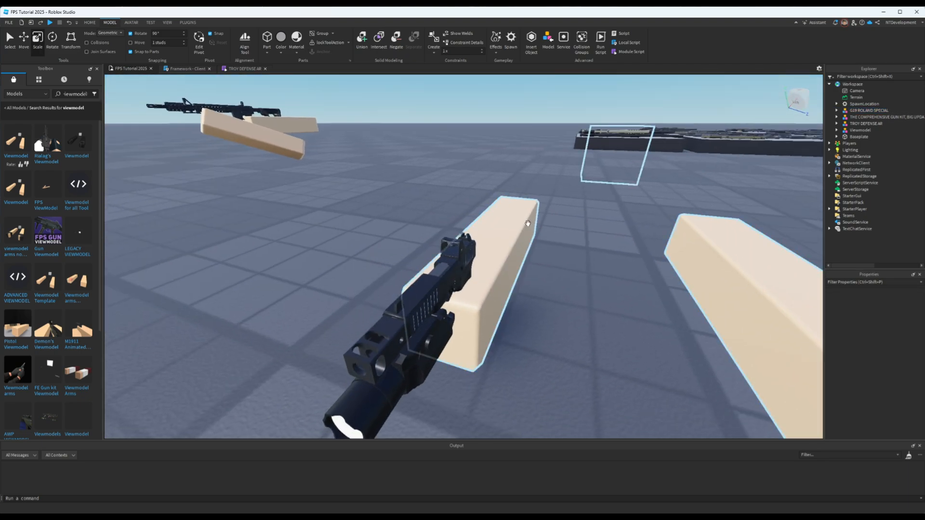
- Duplicate the empty Viewmodel and move the copy far away across the baseplate, near the gun kit
left_click(861, 130)
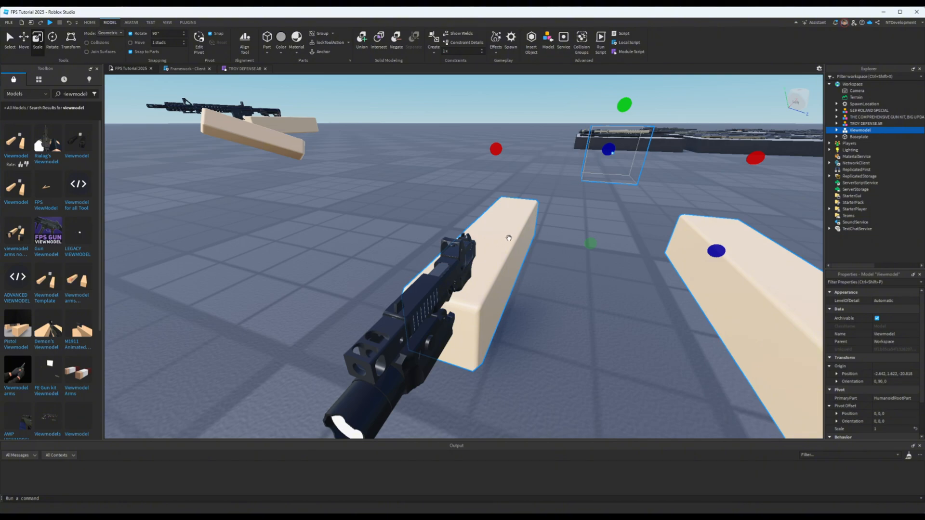
key("ctrl+d")
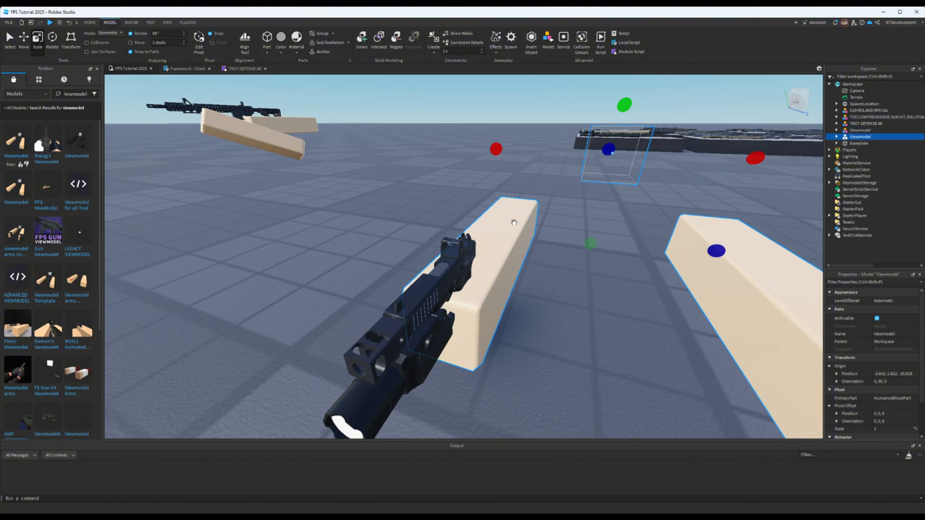
left_click_drag(514, 222, 508, 128)
left_click_drag(562, 138, 557, 137)
right_click_drag(673, 172, 673, 172)
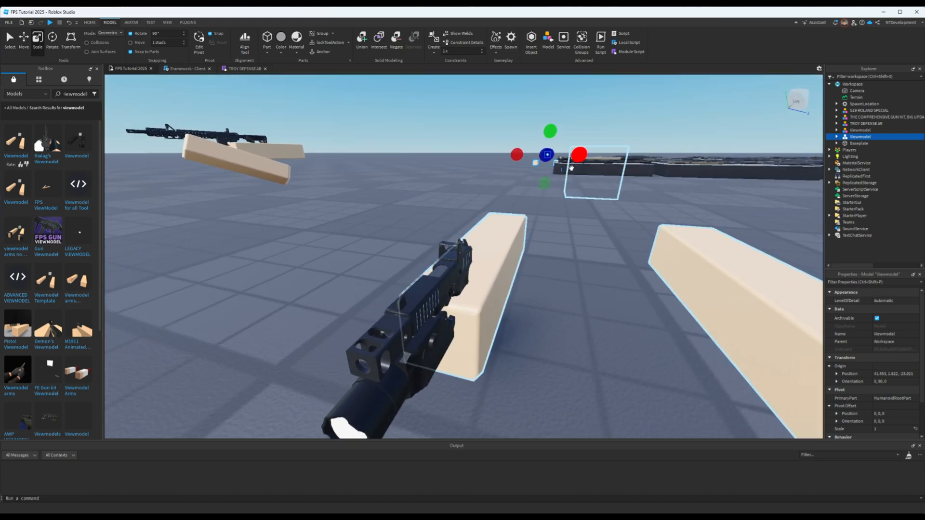
right_click_drag(708, 258, 792, 255)
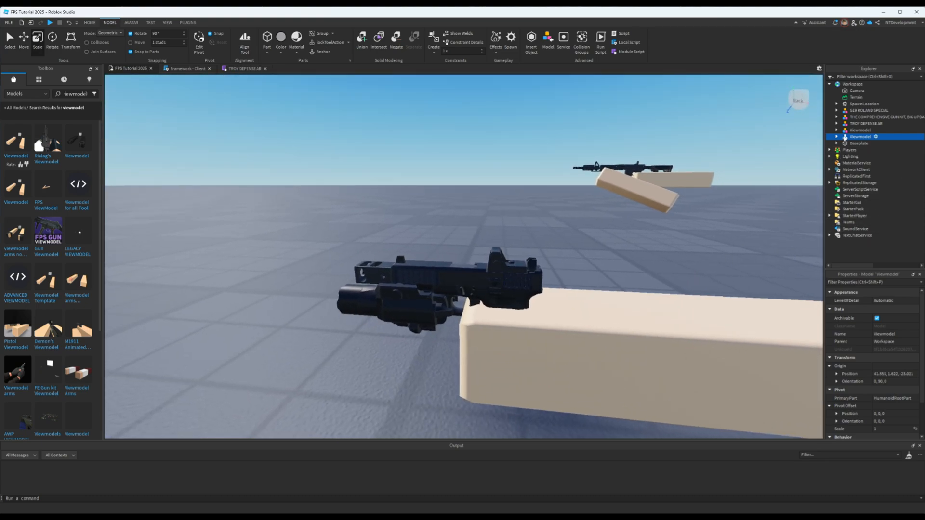
- Nest the G19 ROLAND SPECIAL model inside the Viewmodel whose right arm holds the pistol
left_click(856, 130)
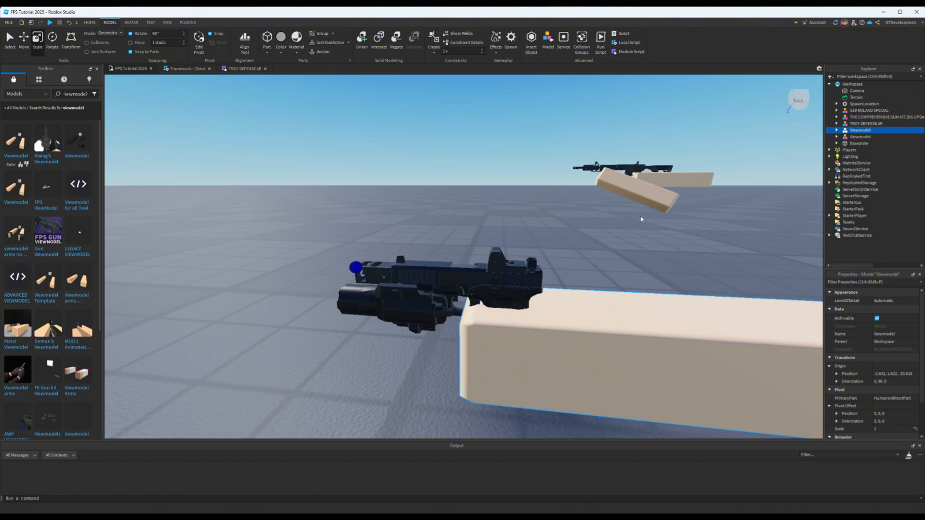
right_click_drag(642, 219, 643, 219)
key("a")
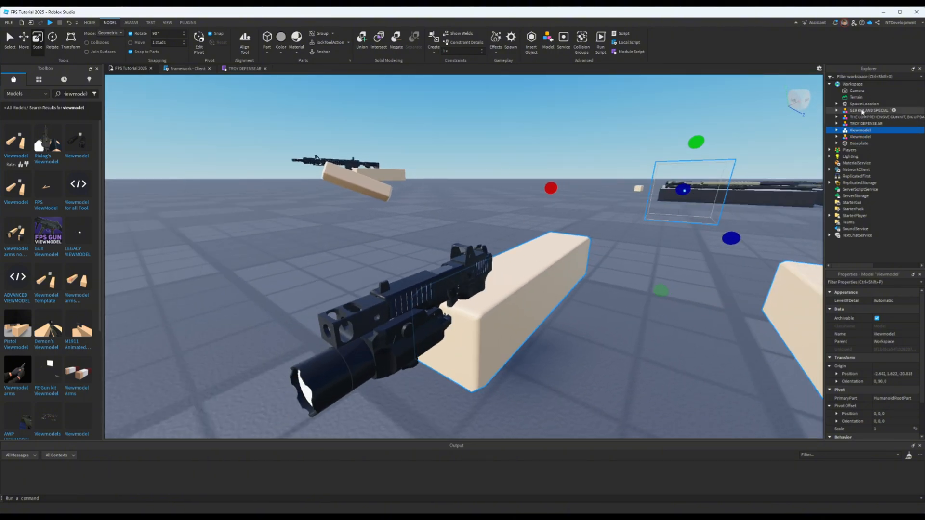
left_click_drag(863, 112, 865, 132)
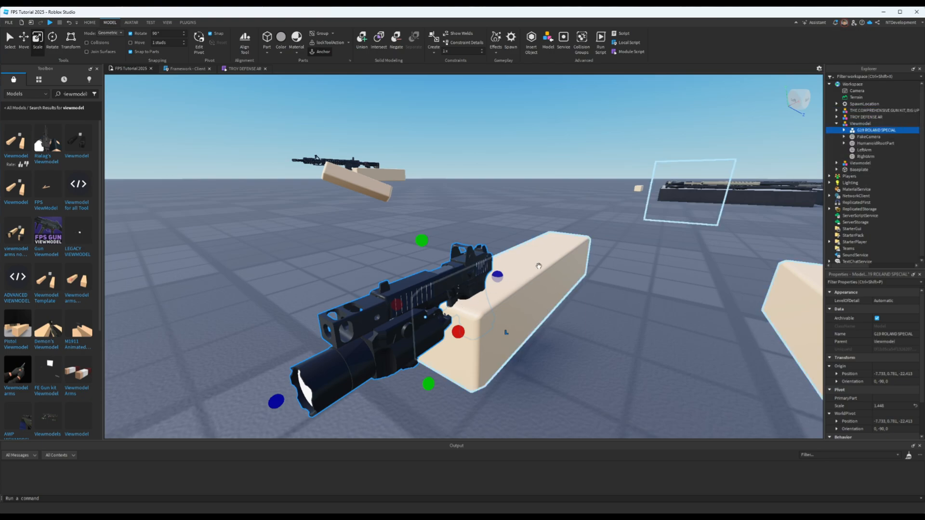
- Shift the whole Viewmodel with its pistol slightly across the baseplate, to position -2.482, 1.622, -21.49
right_click_drag(538, 266, 537, 263)
right_click_drag(638, 249, 635, 251)
left_click_drag(561, 282, 491, 304)
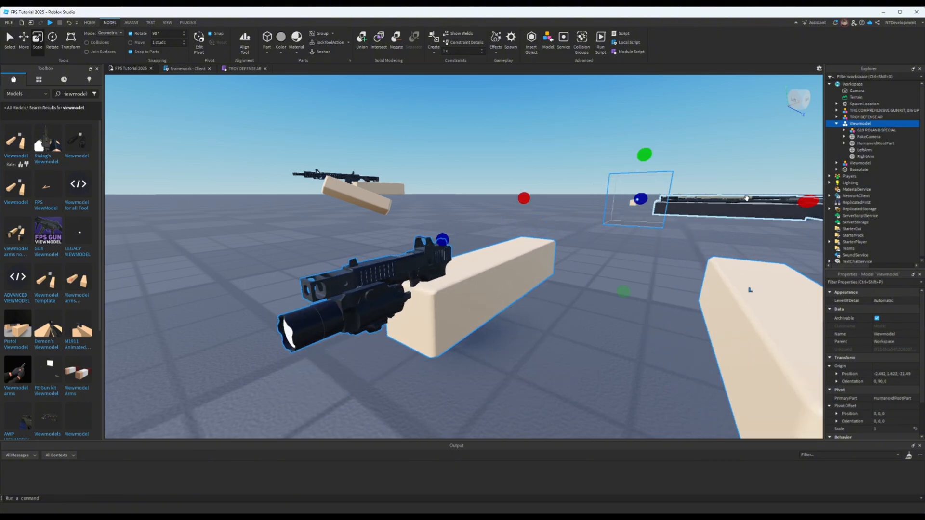
- Copy the G19 ROLAND SPECIAL model's name and ungroup it so its parts sit directly in the Viewmodel
double_click(872, 131)
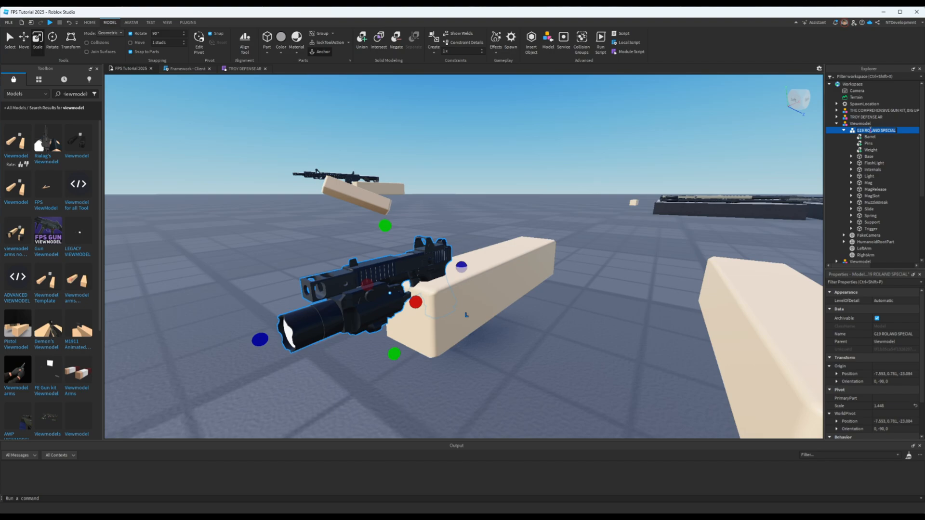
left_click(844, 130)
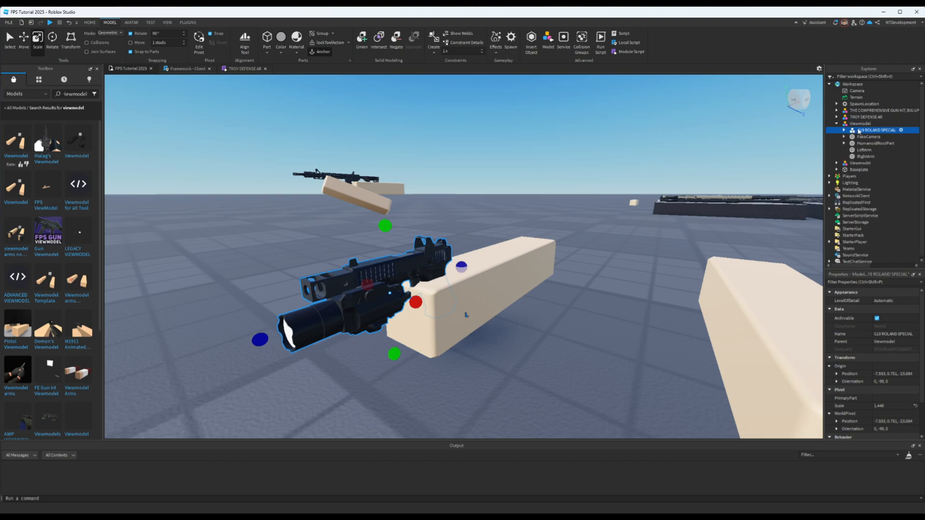
right_click(859, 131)
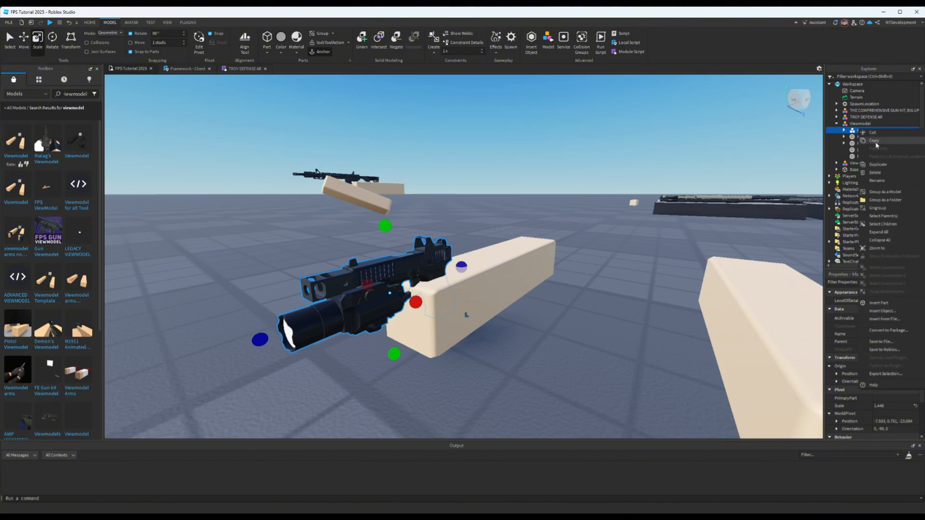
left_click(889, 211)
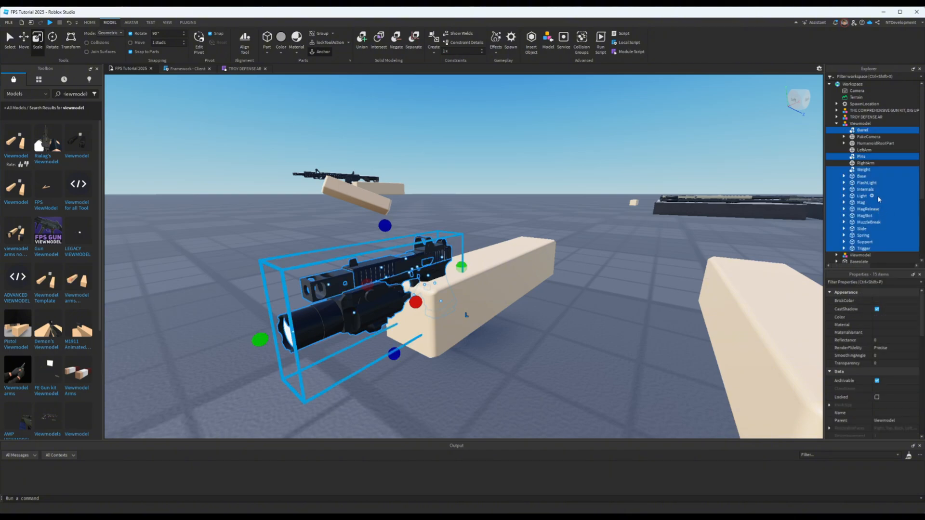
- Rename the Viewmodel containing the pistol parts as G19 ROLAND SPECIAL
left_click(861, 125)
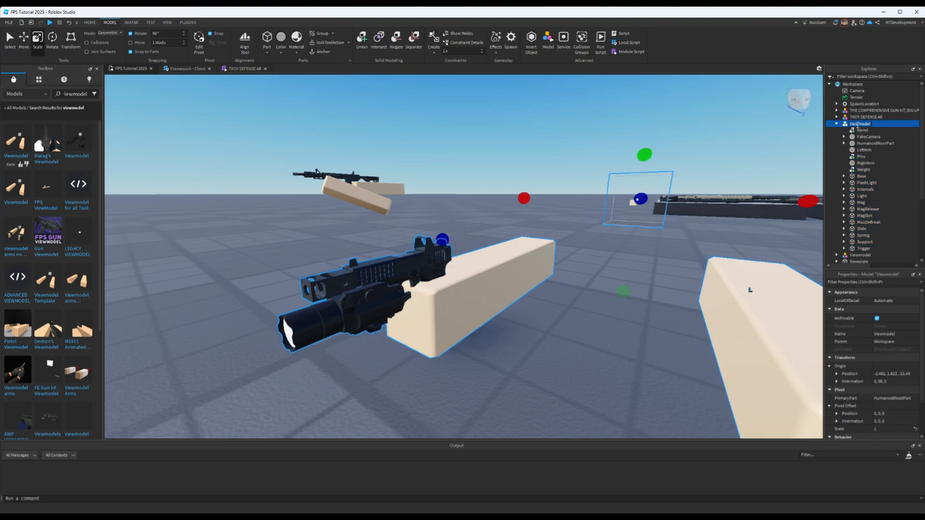
type("G19 ROLAND SPECIAL")
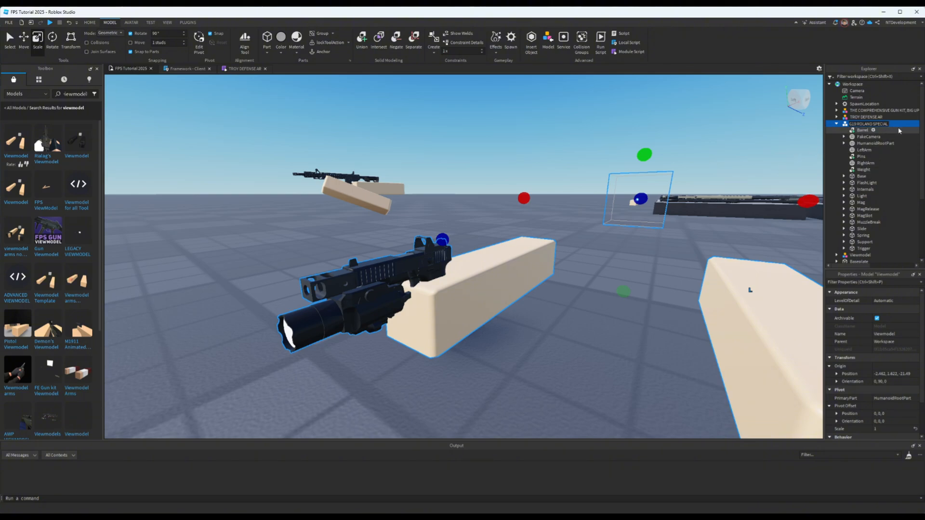
key("Return")
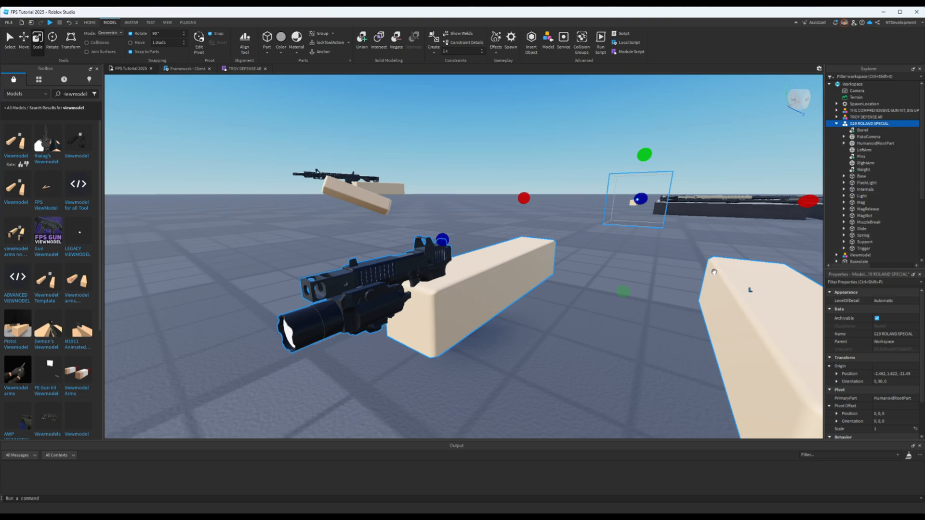
- Insert a new block part near the pistol and set its transparency to 1
right_click_drag(714, 272, 728, 254)
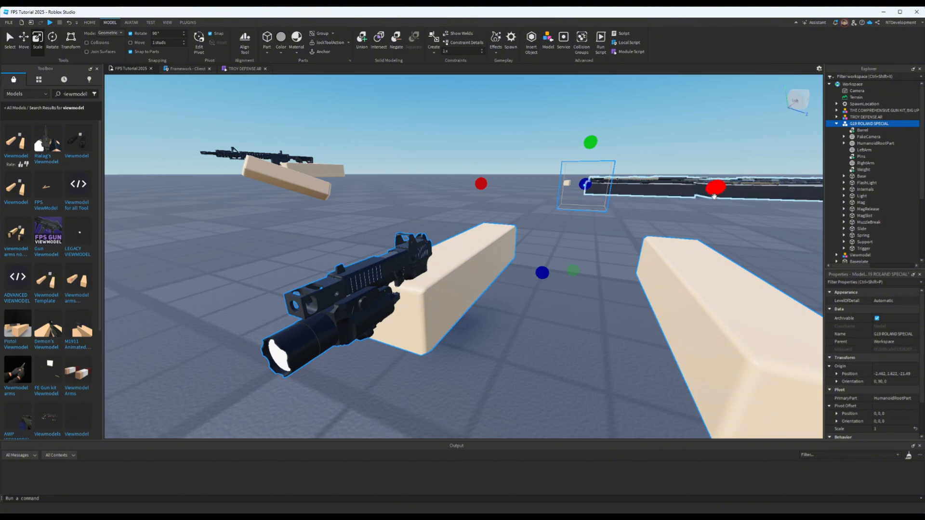
key("d")
right_click_drag(661, 215, 662, 215)
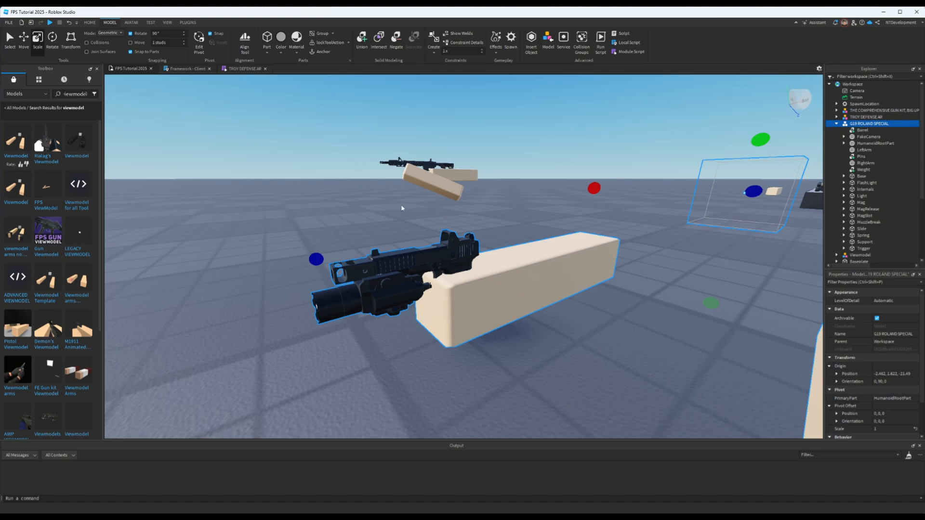
key("a")
right_click_drag(402, 208, 403, 207)
key("d")
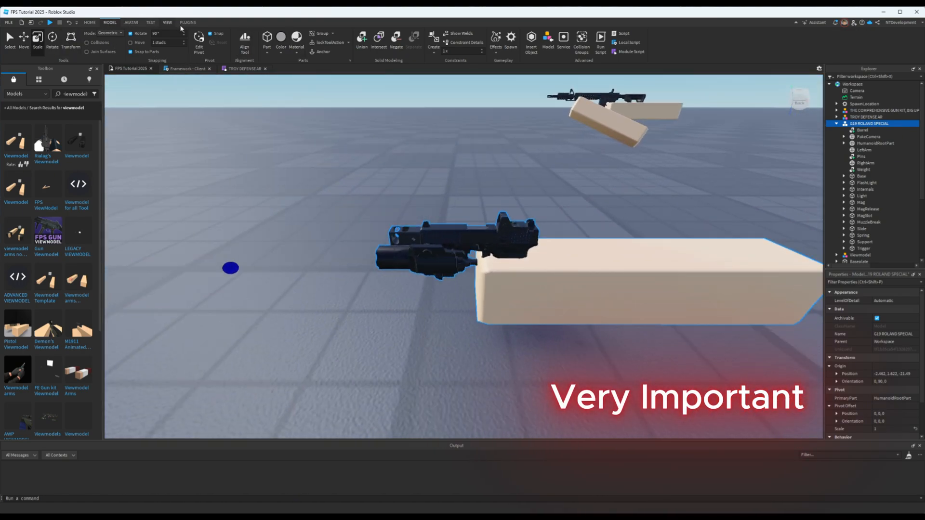
left_click(267, 44)
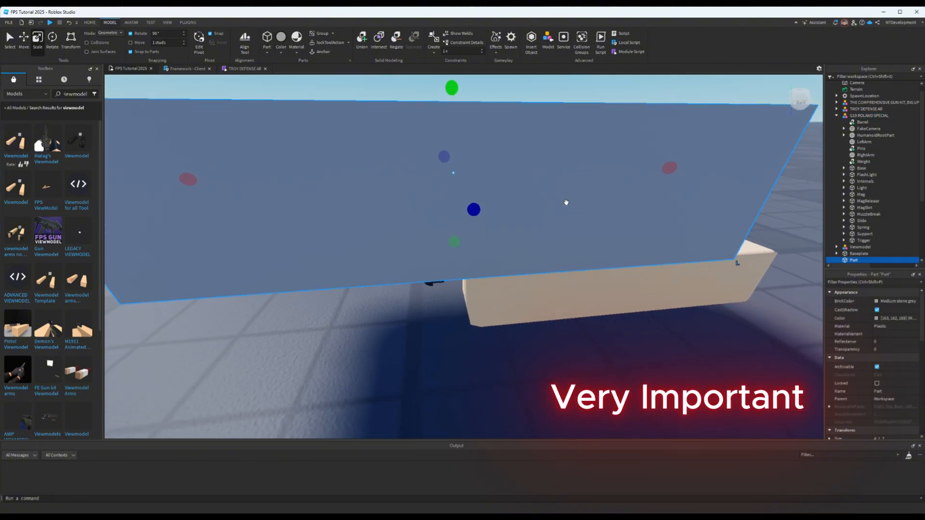
left_click(881, 349)
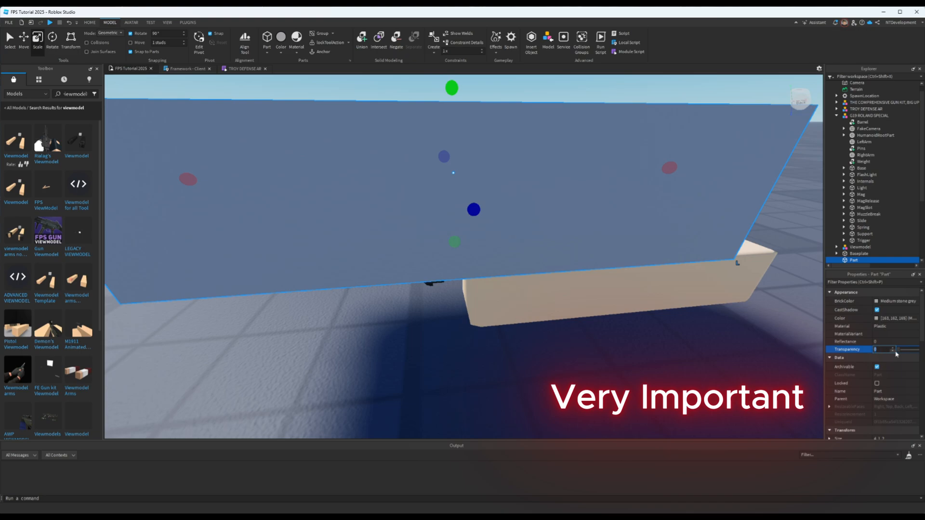
left_click_drag(896, 353, 918, 351)
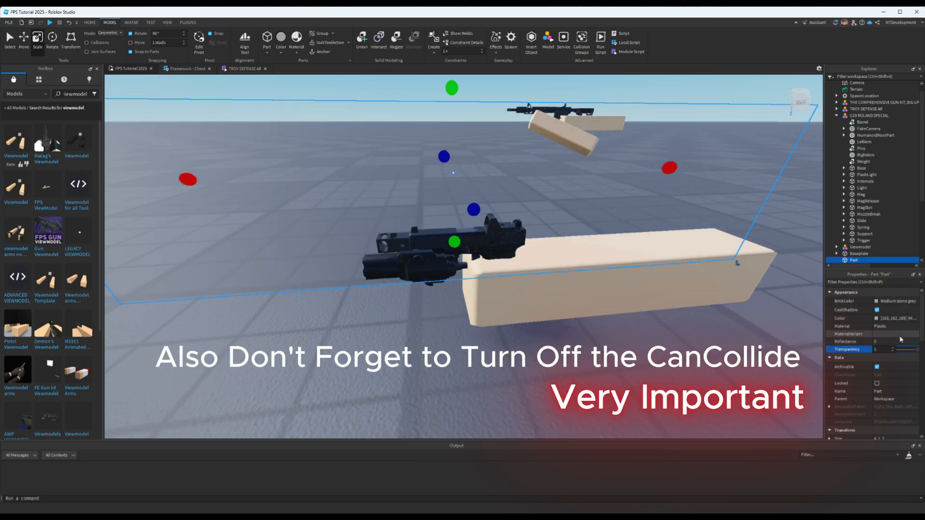
- Set the new transparent part's size to 0.1, 0.1, 0.1
scroll(890, 379, "down", 3)
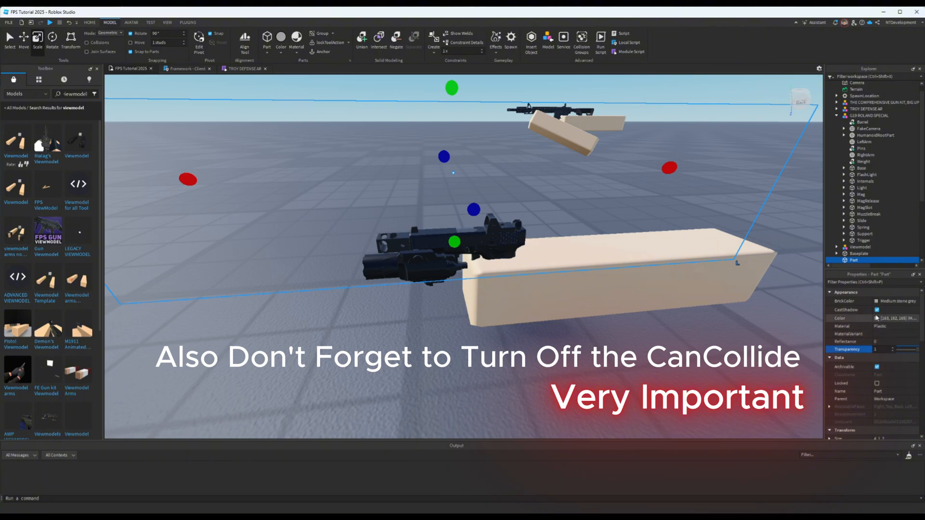
left_click(889, 393)
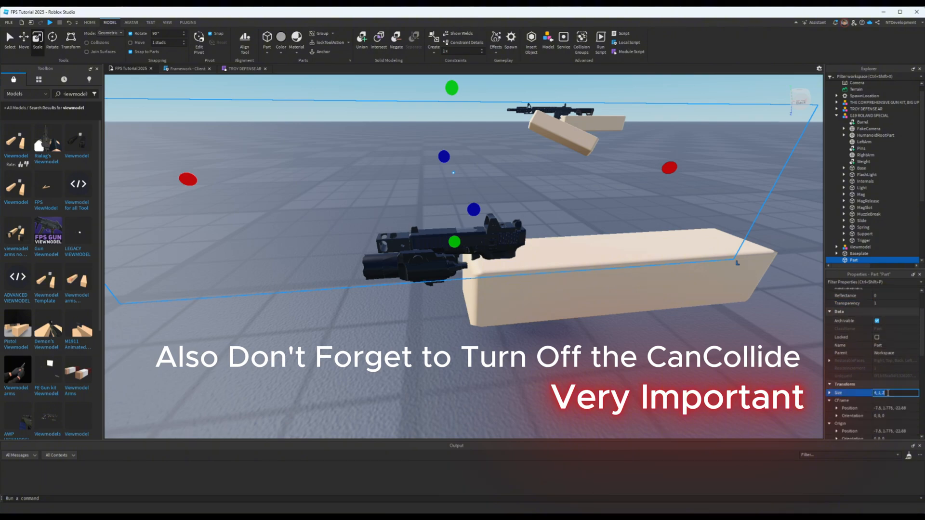
type("0.1,0.1,0.1")
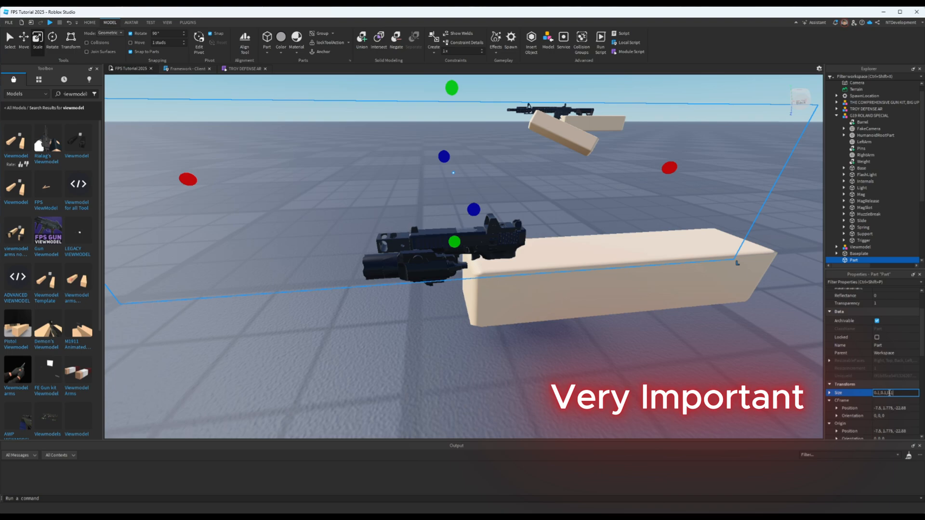
key("Return")
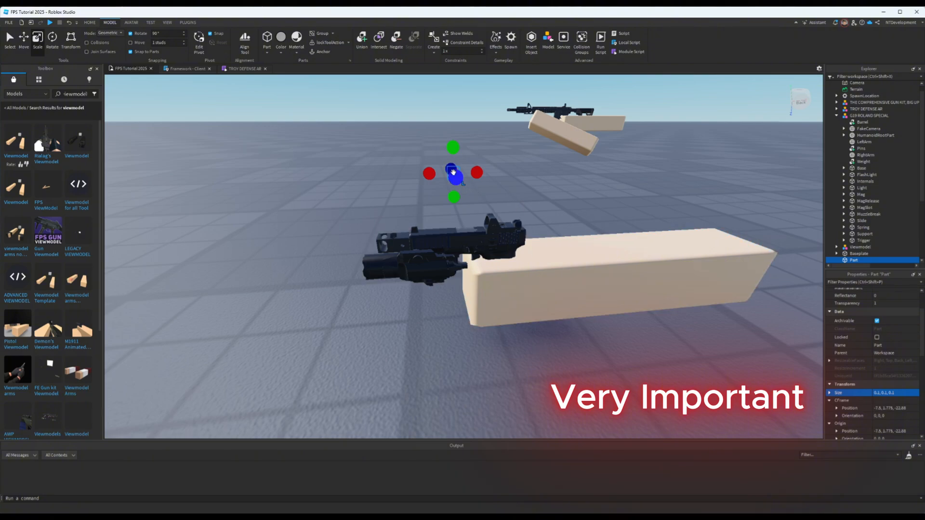
- Place the small transparent part against the pistol's grip, where it meets the right arm
right_click_drag(513, 201, 513, 200)
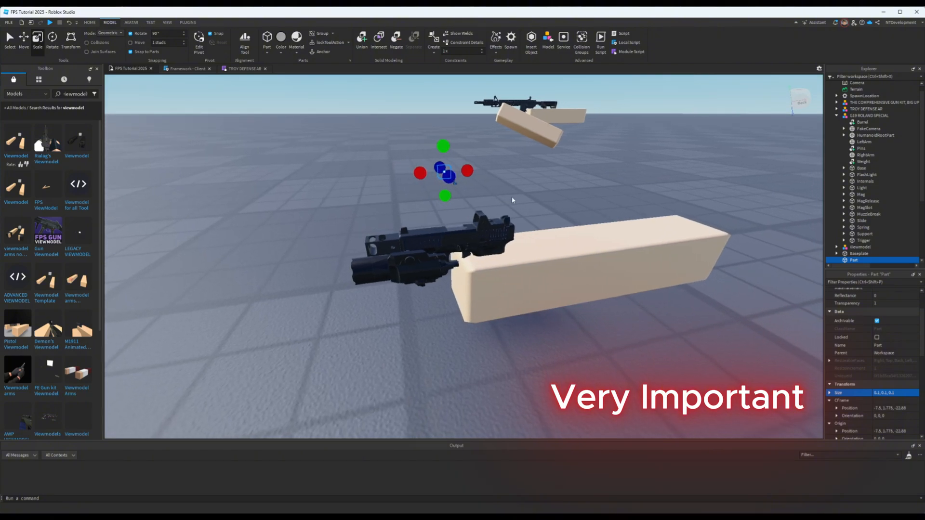
key("ctrl+1")
left_click_drag(439, 171, 487, 248)
right_click_drag(558, 271, 558, 274)
key("w")
key("w")
key("q")
key("s")
key("e")
key("d")
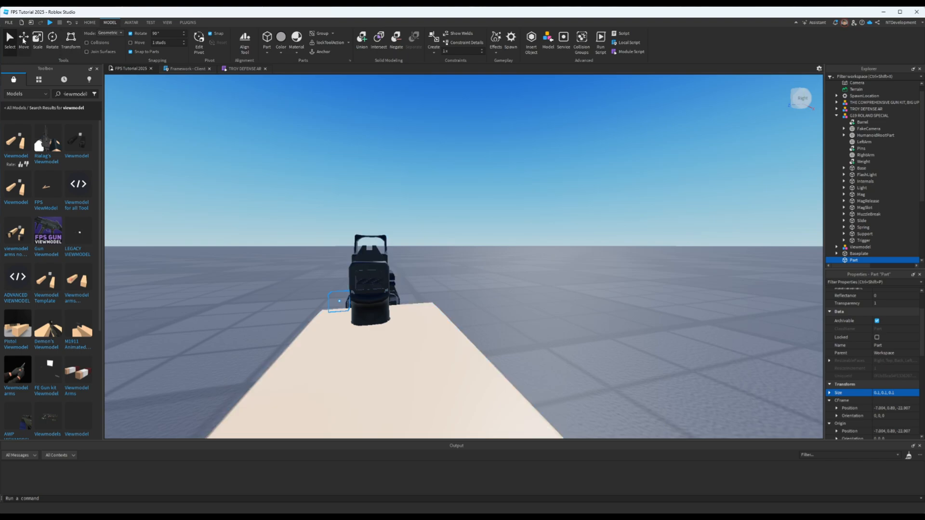
- Center the small part sideways under the pistol and lower it 0.145 studs into the grip, to a height of 0.746
key("ctrl+2")
left_click_drag(390, 300, 424, 306)
key("a")
right_click_drag(429, 307, 429, 307)
left_click_drag(483, 246, 483, 274)
right_click_drag(552, 328, 552, 328)
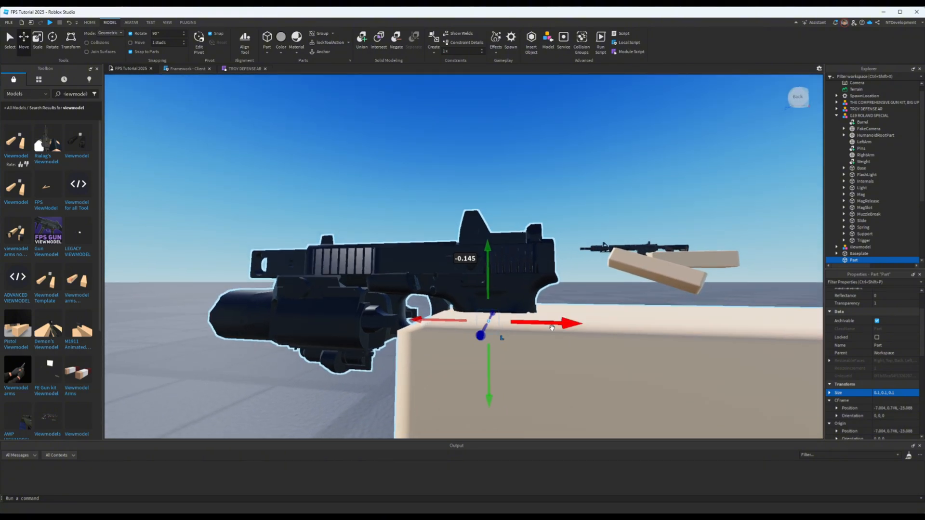
- Rename the small transparent part as Main and move it into the G19 ROLAND SPECIAL model
scroll(857, 245, "down", 1)
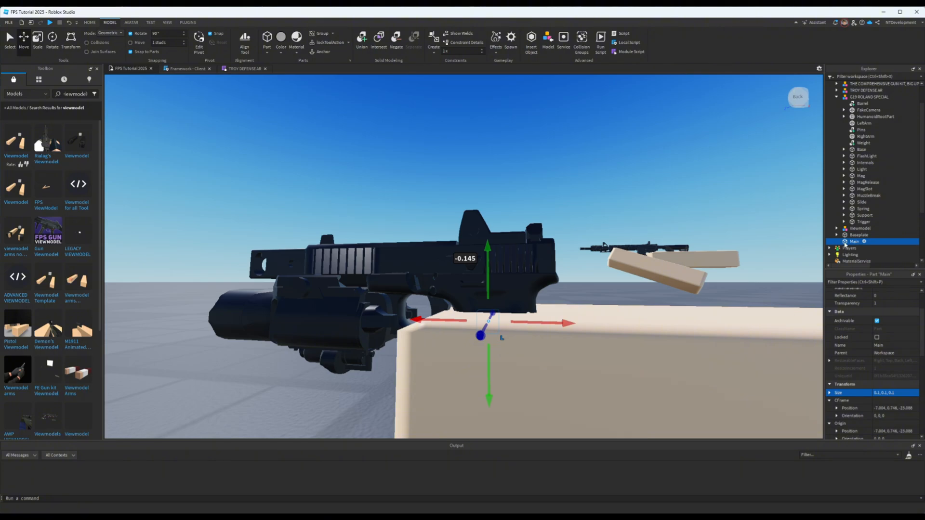
left_click_drag(844, 244, 858, 99)
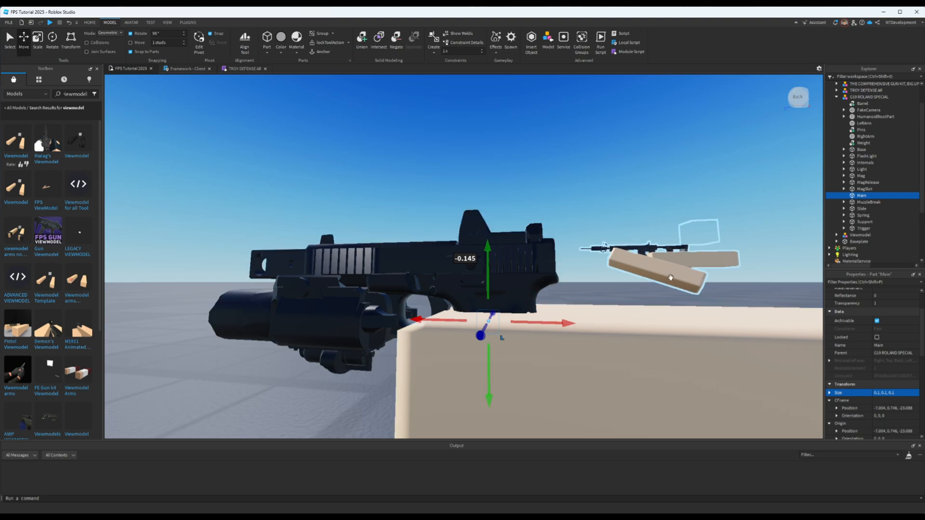
- Turn off rotation snapping and freely rotate the LeftArm part so that it angles toward the G19 ROLAND SPECIAL pistol
key("a")
right_click_drag(668, 226, 668, 226)
key("s")
key("d")
key("w")
key("s")
key("a")
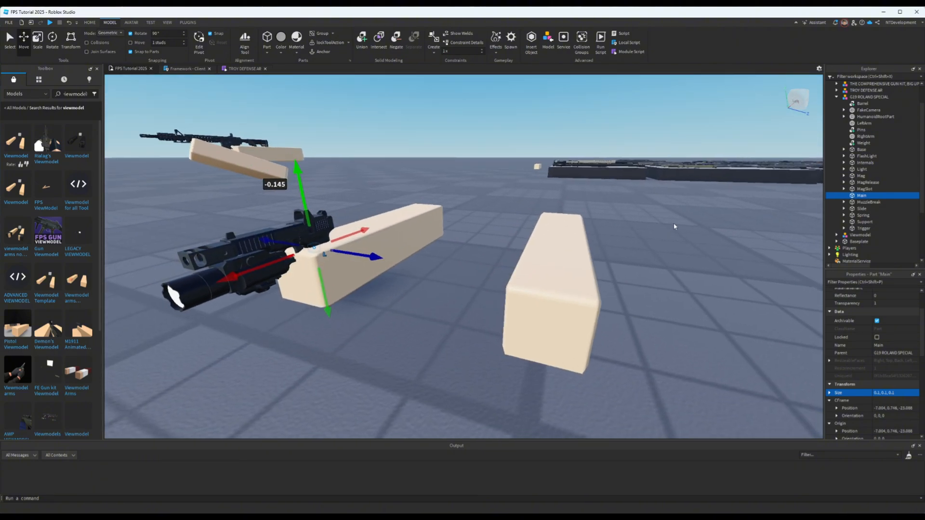
key("a")
left_click(663, 247)
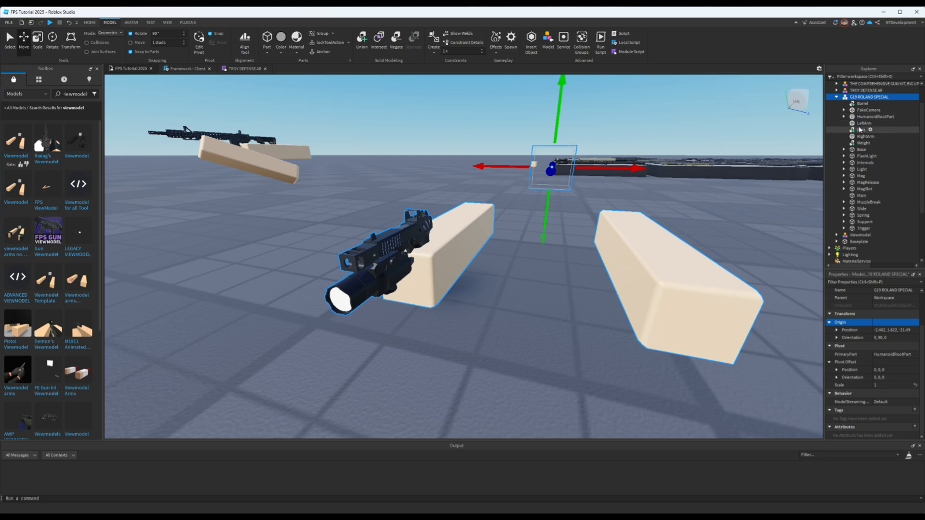
left_click(863, 123)
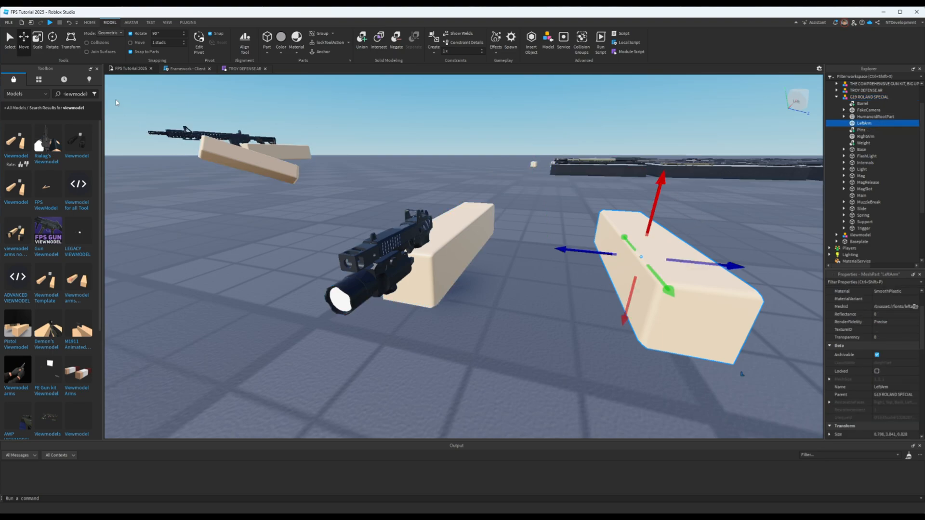
key("ctrl+4")
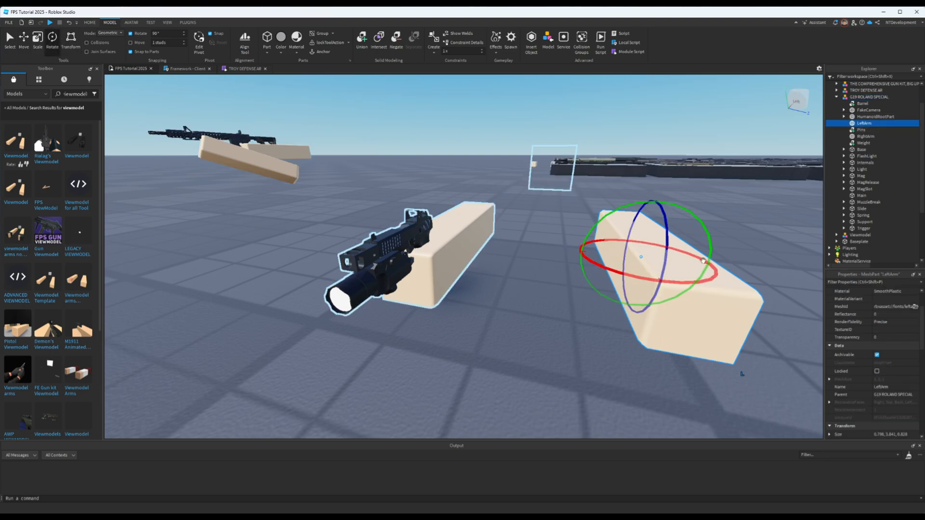
left_click_drag(710, 243, 721, 245)
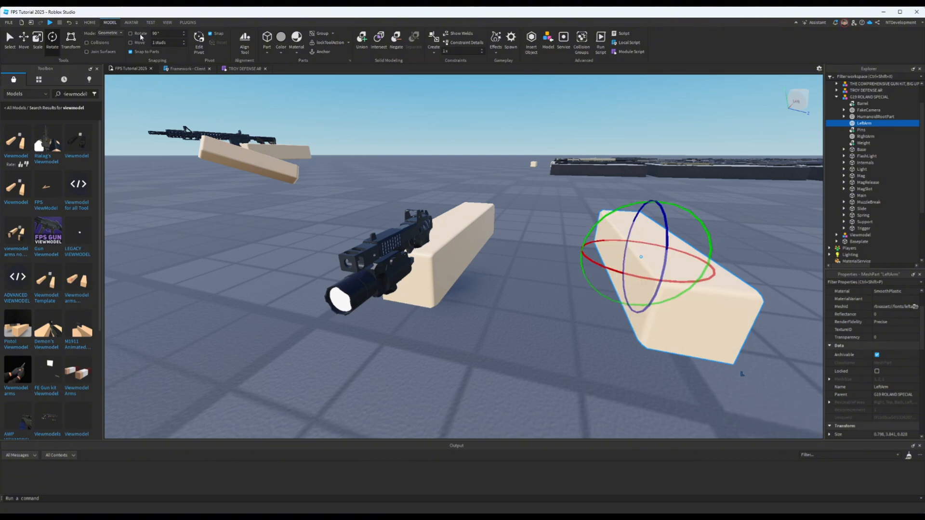
left_click_drag(695, 220, 679, 275)
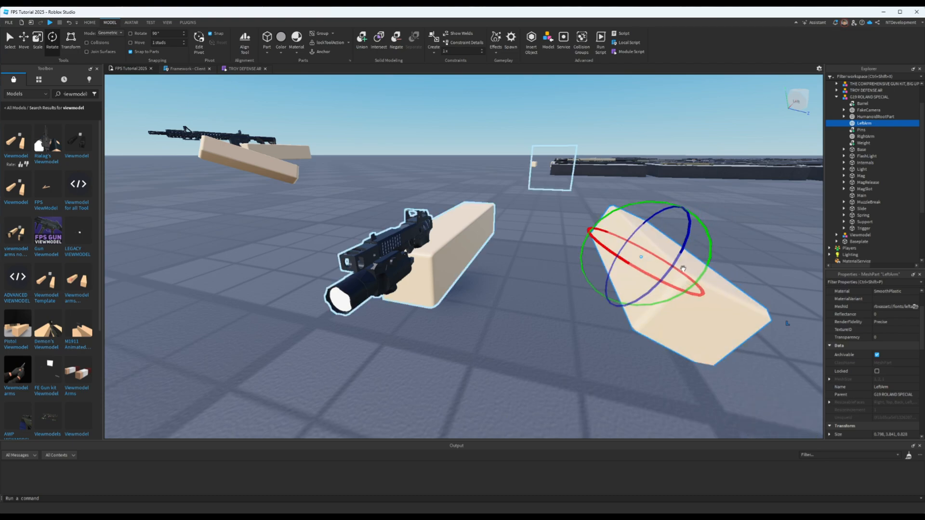
mouse_move(706, 282)
left_mouse_down()
mouse_move(722, 285)
mouse_move(663, 287)
mouse_move(702, 272)
left_mouse_up()
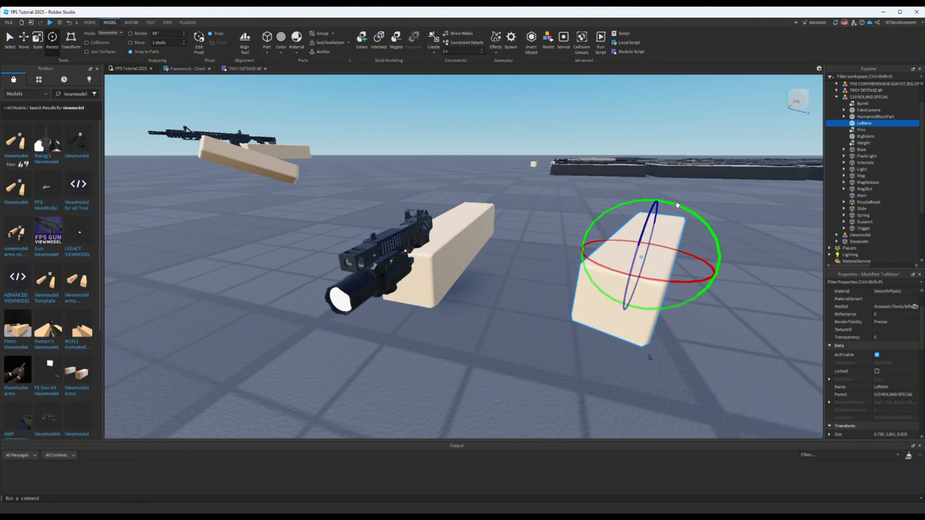
left_click_drag(678, 205, 708, 207)
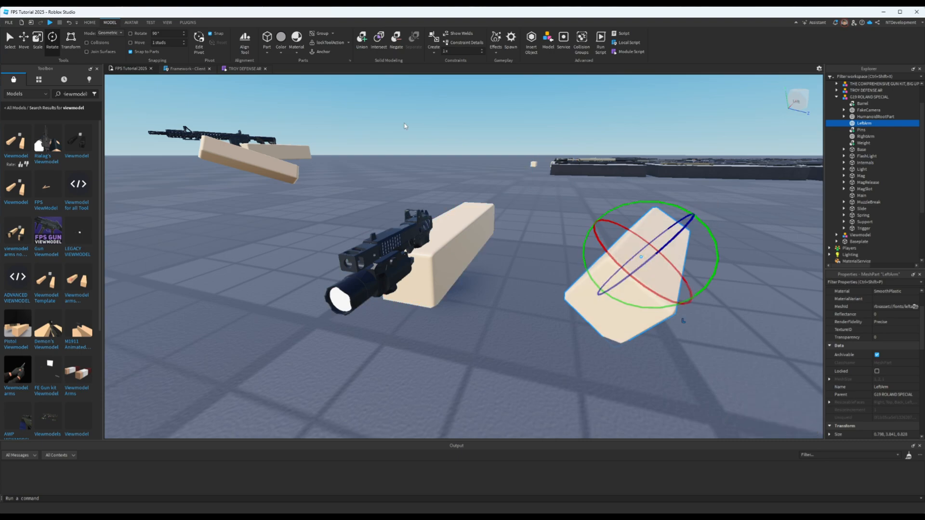
- Move the LeftArm part against the pistol's grip beside the right arm so both hands meet there
left_click(30, 43)
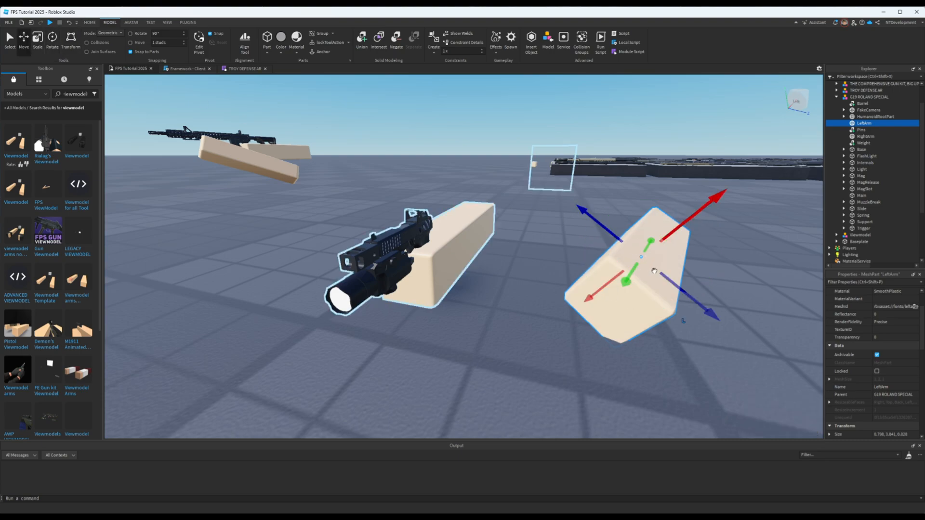
left_click_drag(600, 289, 596, 287)
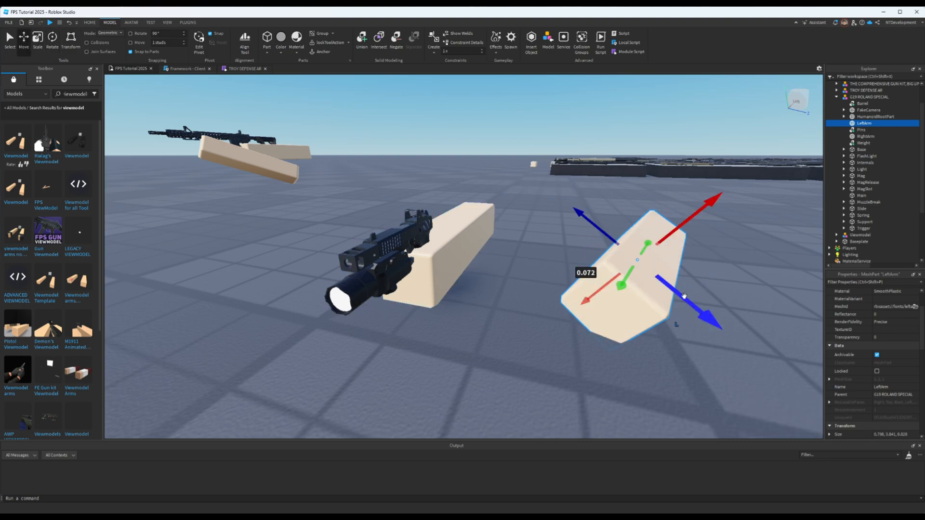
left_click_drag(657, 267, 597, 211)
left_click_drag(616, 163, 568, 220)
left_click_drag(517, 269, 546, 303)
key("d")
right_click_drag(647, 310, 653, 301)
left_click_drag(754, 304, 733, 275)
key("d")
right_click_drag(734, 268, 713, 261)
key("a")
key("a")
key("d")
key("s")
key("a")
key("a")
right_click_drag(591, 226, 604, 232)
key("d")
- Lock the camera to the G19 model's FakeCamera part to preview the two-handed pistol pose, and release the camera
left_click(613, 223)
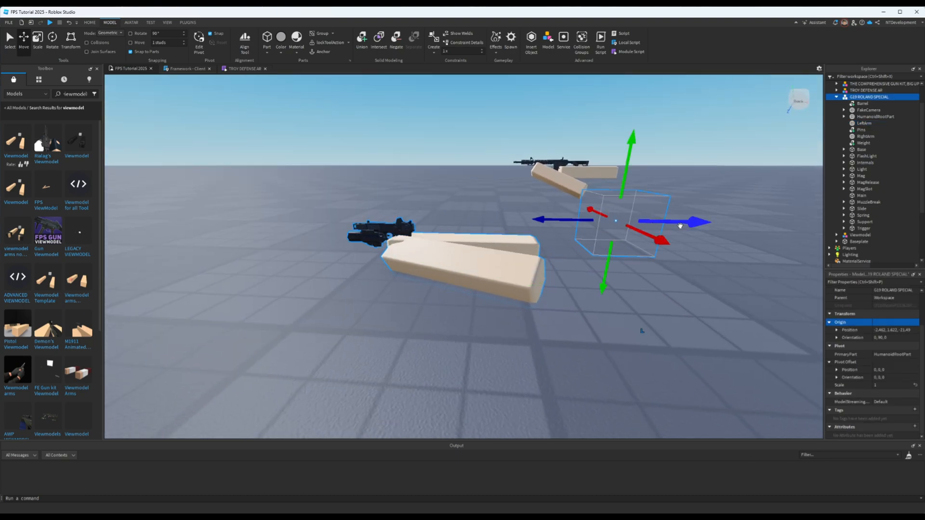
left_click(869, 110)
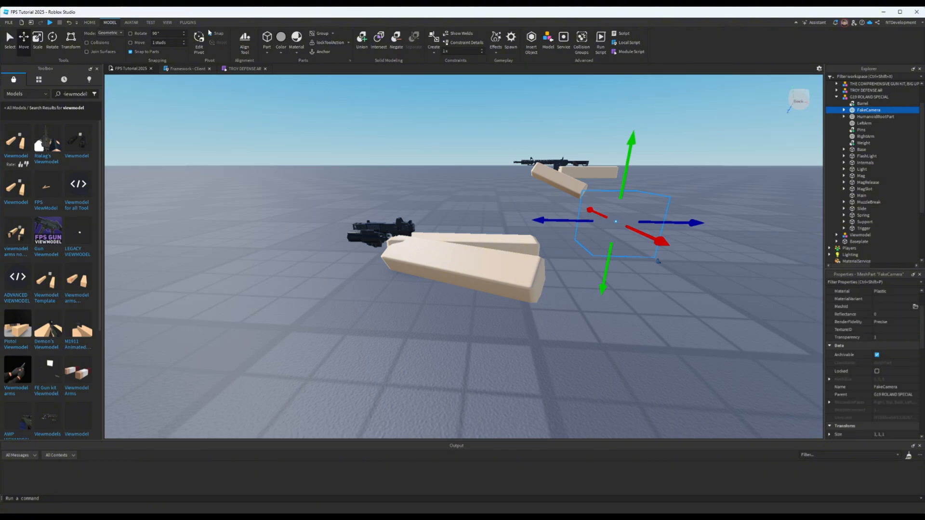
left_click(187, 23)
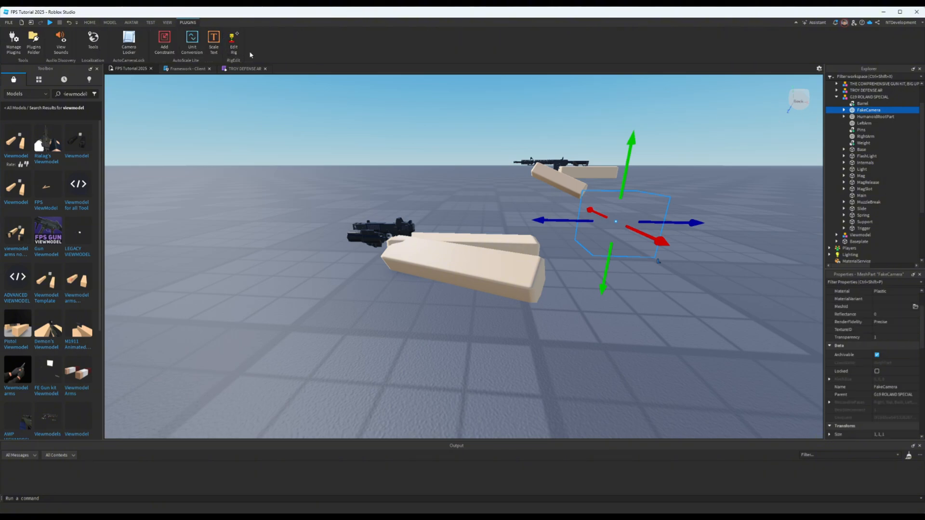
left_click(129, 45)
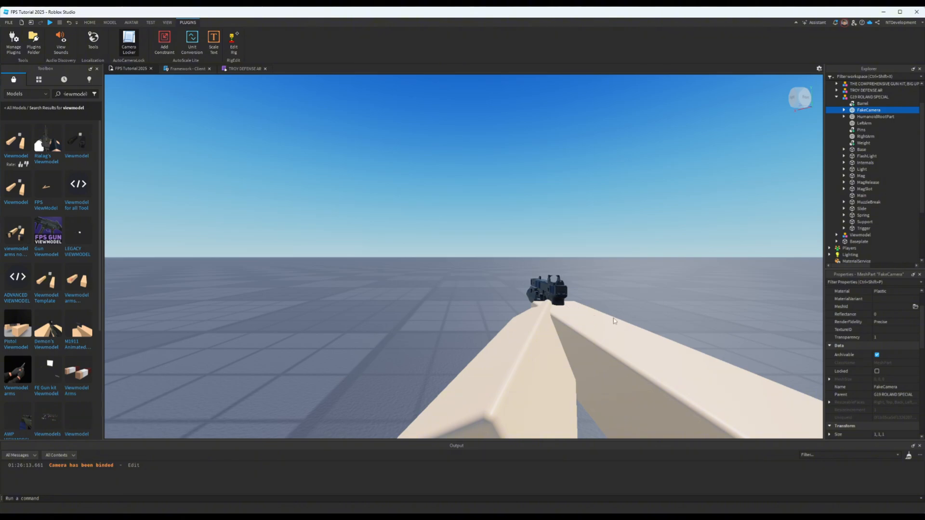
left_click(596, 299)
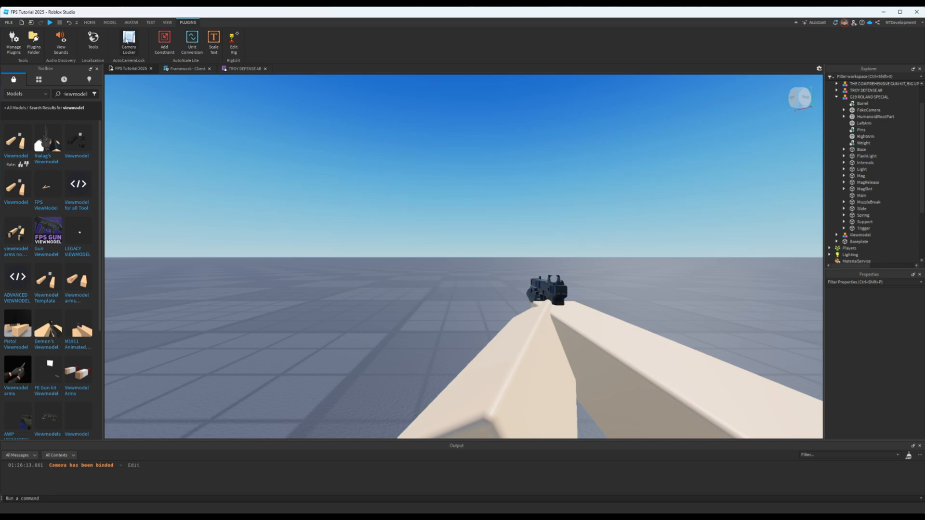
left_click(128, 41)
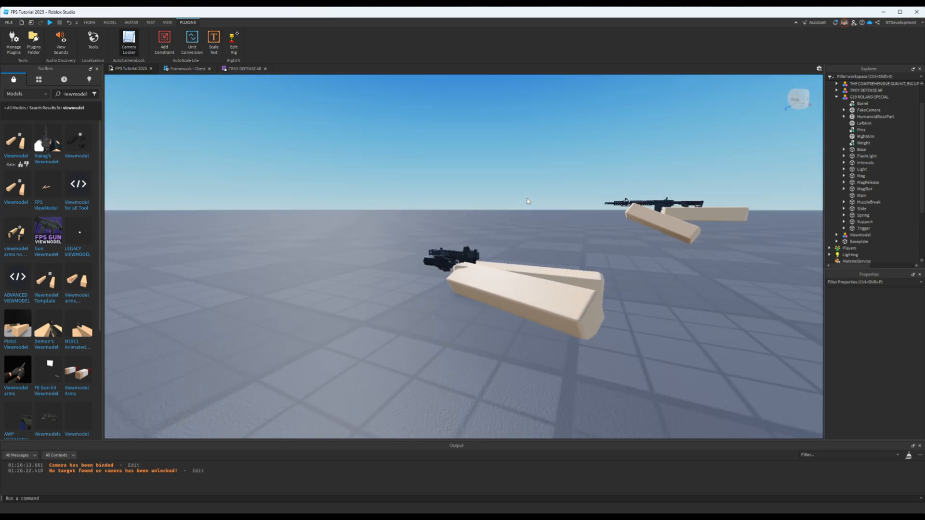
- Select all parts of the G19 model except FakeCamera and HumanoidRootPart, and move them toward FakeCamera and about 0.407 studs sideways
key("w")
right_click_drag(528, 201, 527, 201)
key("s")
key("w")
key("s")
left_click(467, 271)
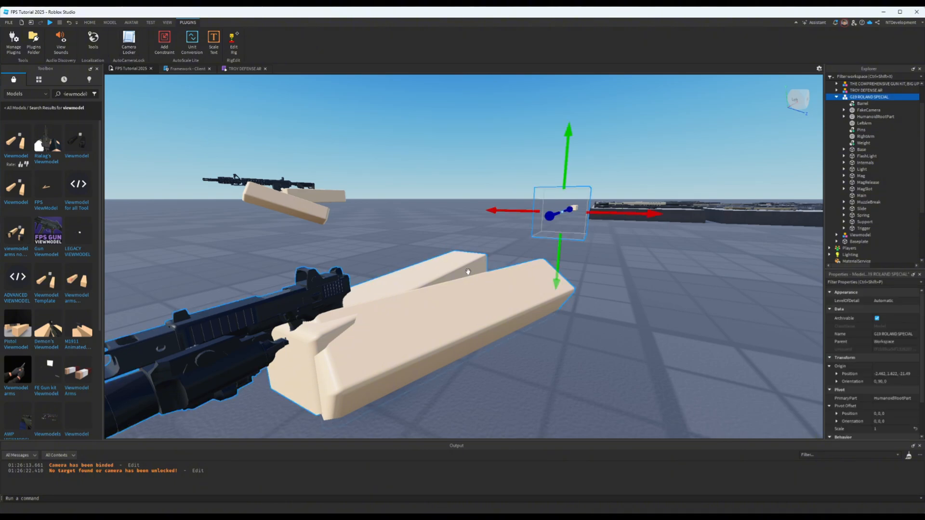
left_click(863, 103)
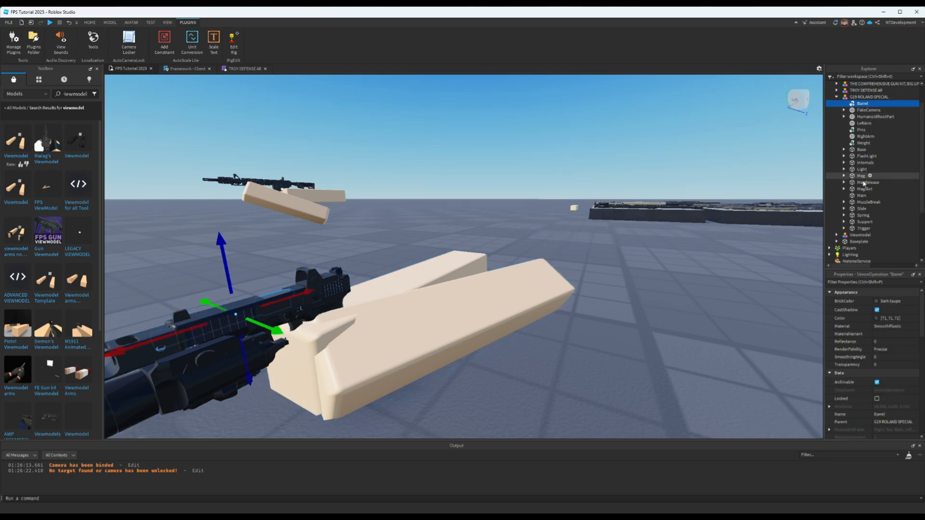
left_click(862, 228, "shift")
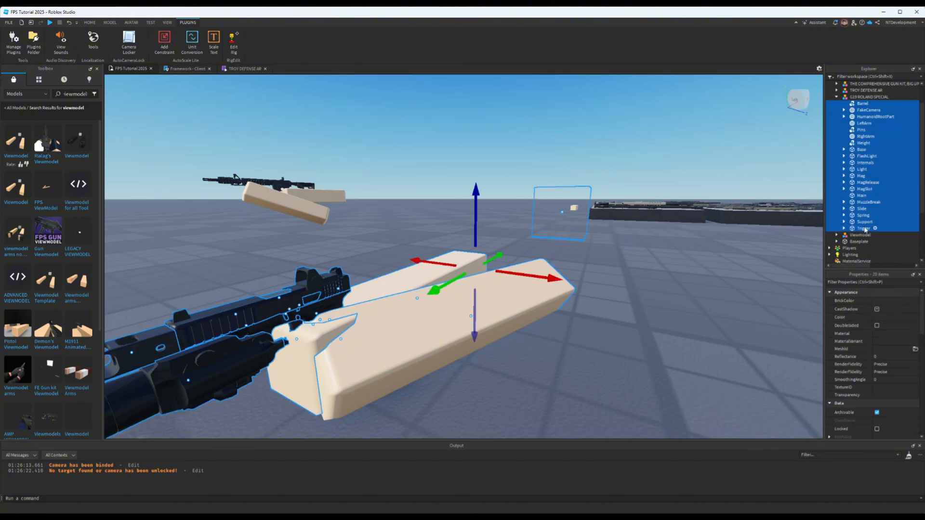
left_click(869, 110, "ctrl")
left_click(868, 117, "ctrl")
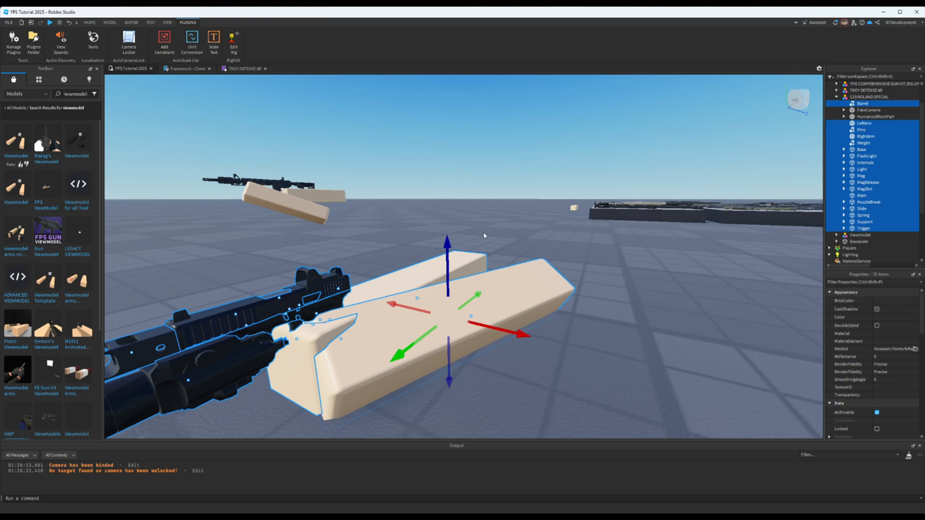
left_click_drag(470, 302, 504, 275)
left_click_drag(584, 285, 611, 289)
right_click_drag(613, 265, 617, 254)
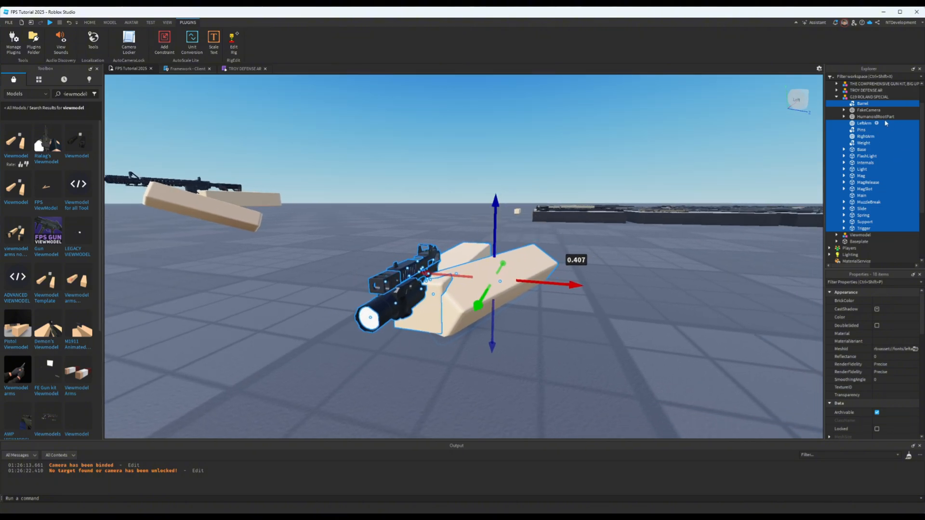
- Check the shifted pistol and arms through the FakeCamera view, and unlock the camera
left_click(868, 111)
left_click(133, 44)
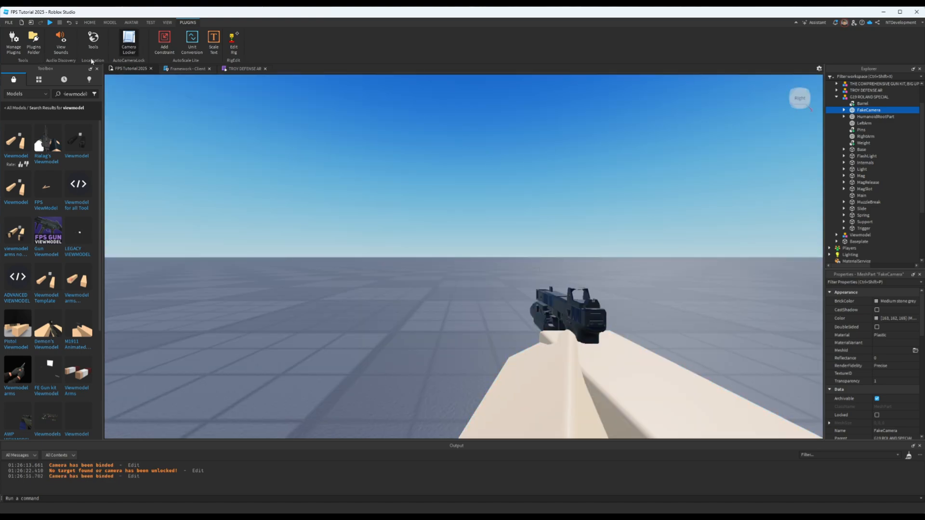
left_click(128, 41)
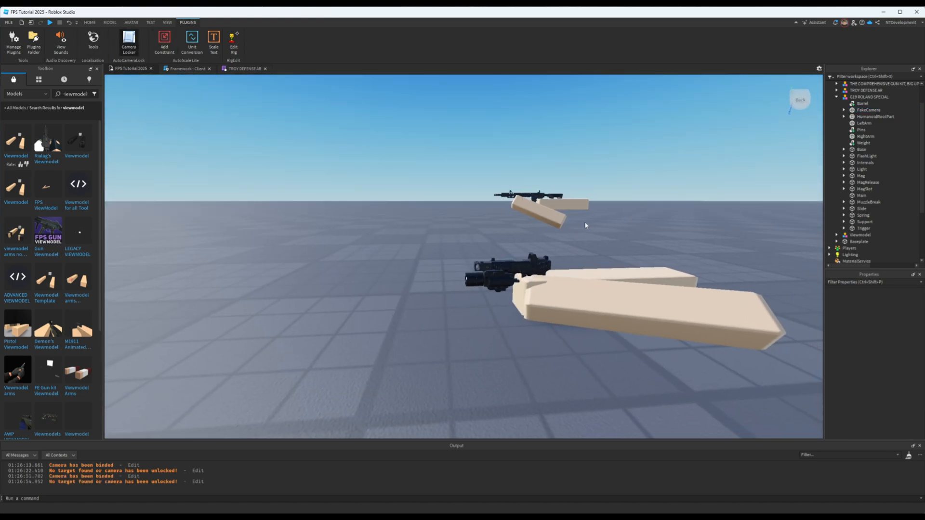
- Reselect the pistol and arm parts without FakeCamera and HumanoidRootPart, and move them slightly closer to the camera part
left_click(862, 104)
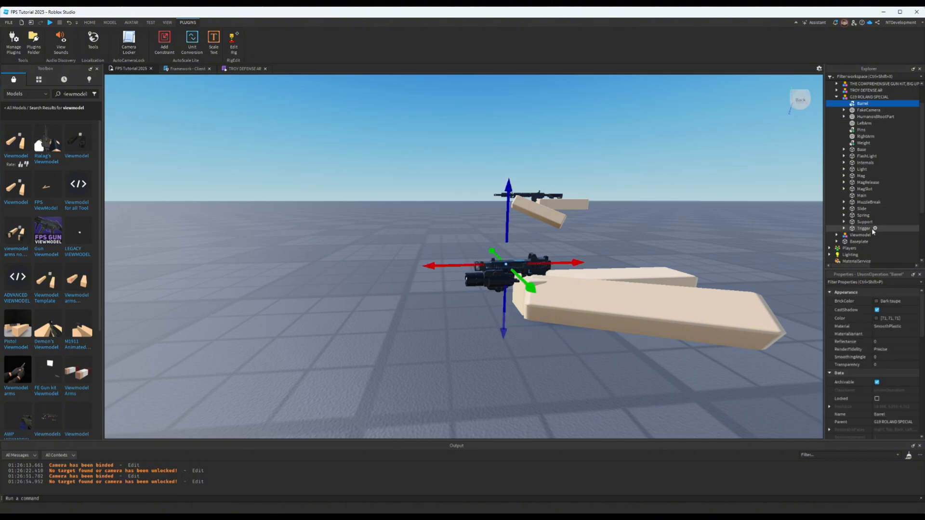
left_click(864, 230, "shift")
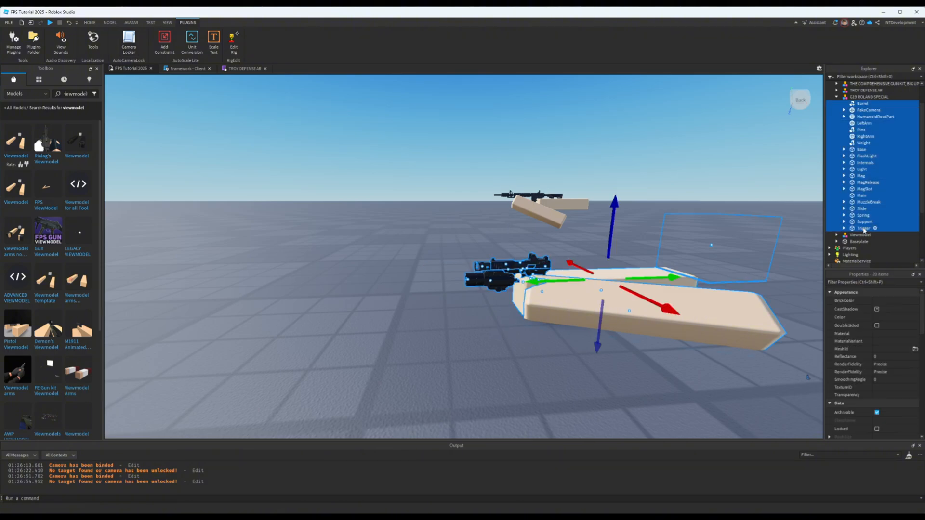
left_click(867, 110, "ctrl")
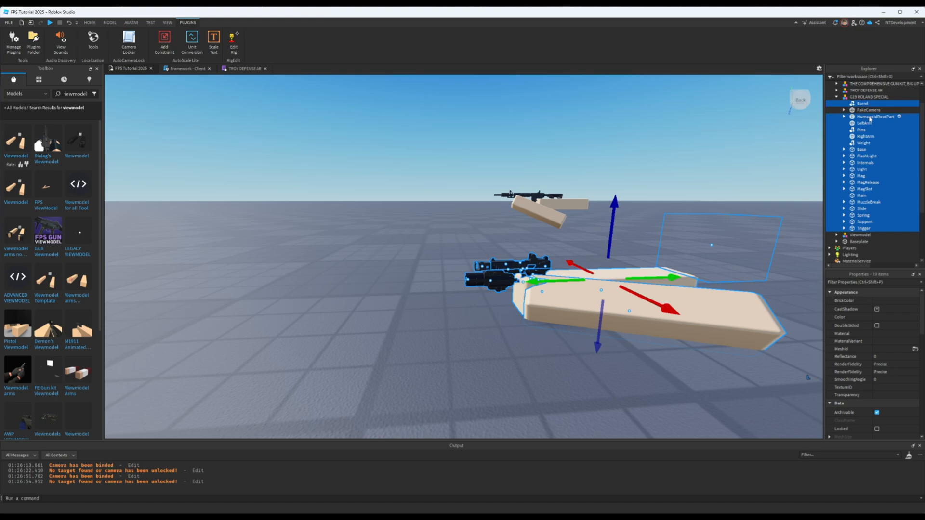
left_click(871, 116, "ctrl")
key("f")
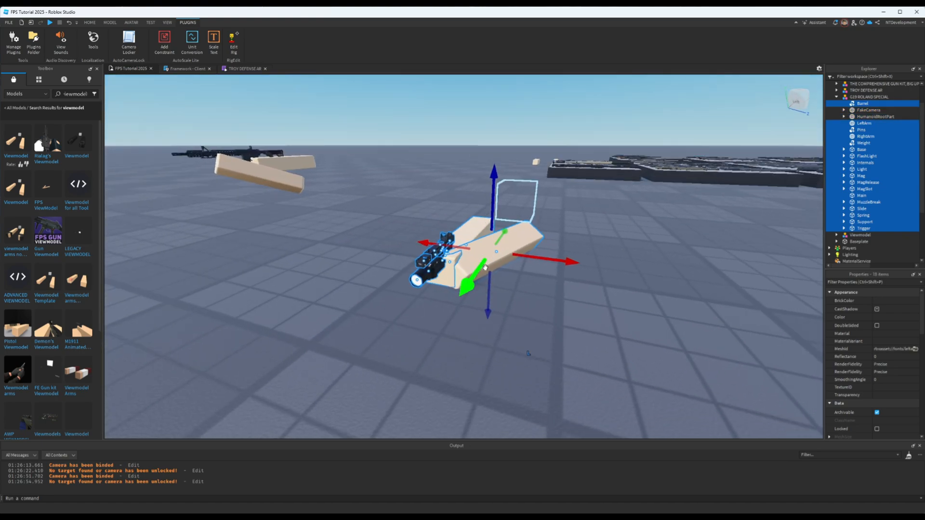
left_click_drag(480, 271, 495, 262)
left_click_drag(550, 251, 553, 252)
- Preview the pistol's framing through FakeCamera, unlock the camera, and examine how both arms hold the gun
left_click(867, 110)
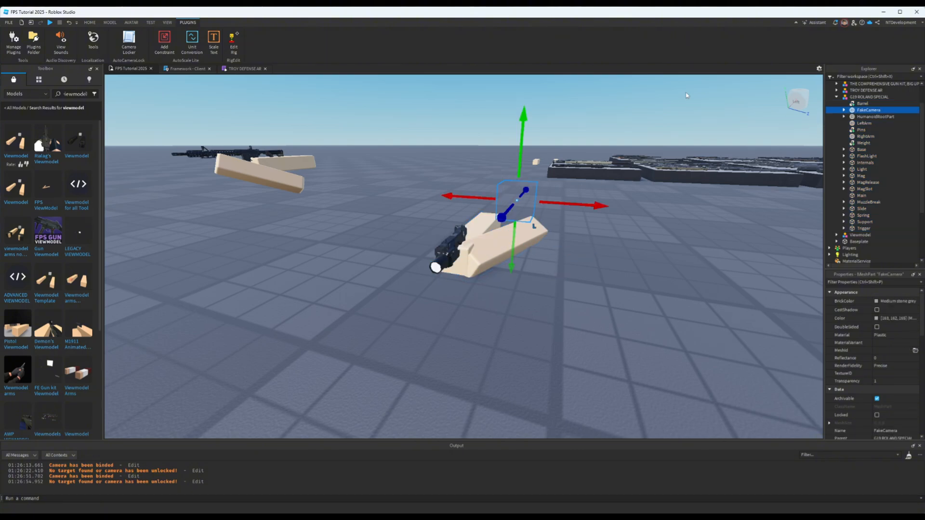
left_click(129, 45)
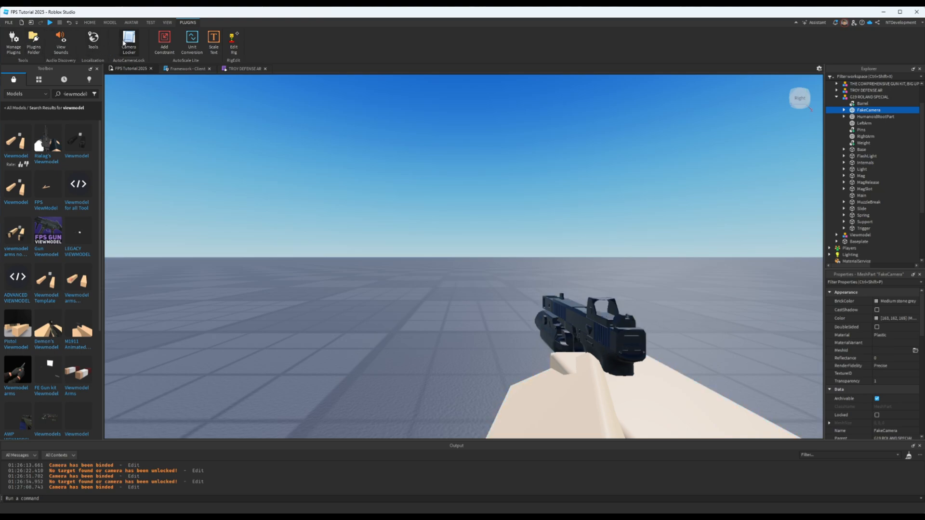
left_click(129, 45)
key("a")
right_click_drag(566, 255, 650, 260)
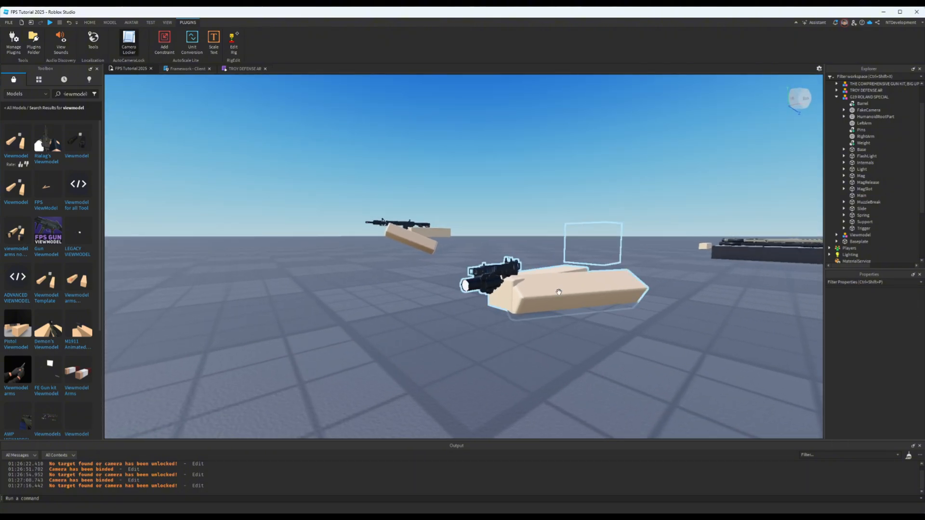
right_click_drag(702, 296, 702, 292)
scroll(703, 293, "up", 3)
scroll(702, 293, "down", 4)
scroll(703, 292, "up", 3)
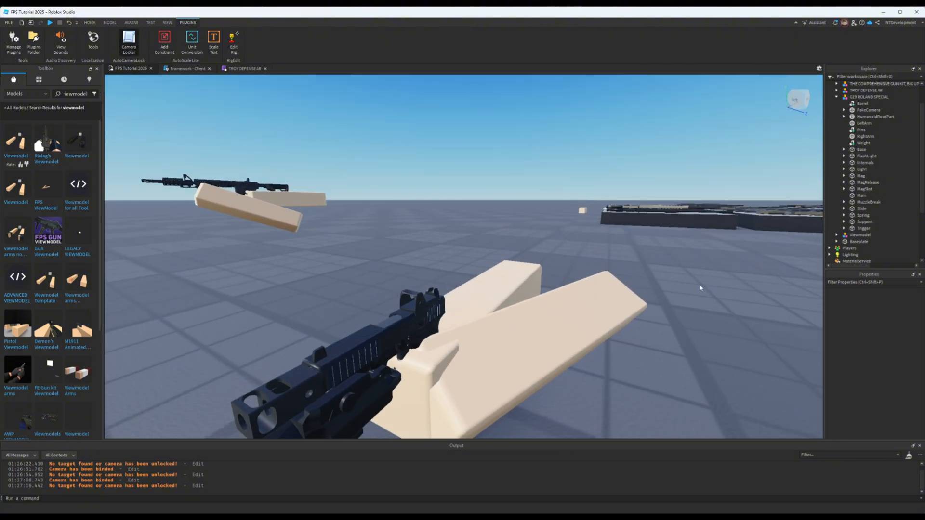
scroll(699, 297, "down", 2)
right_click_drag(698, 297, 699, 291)
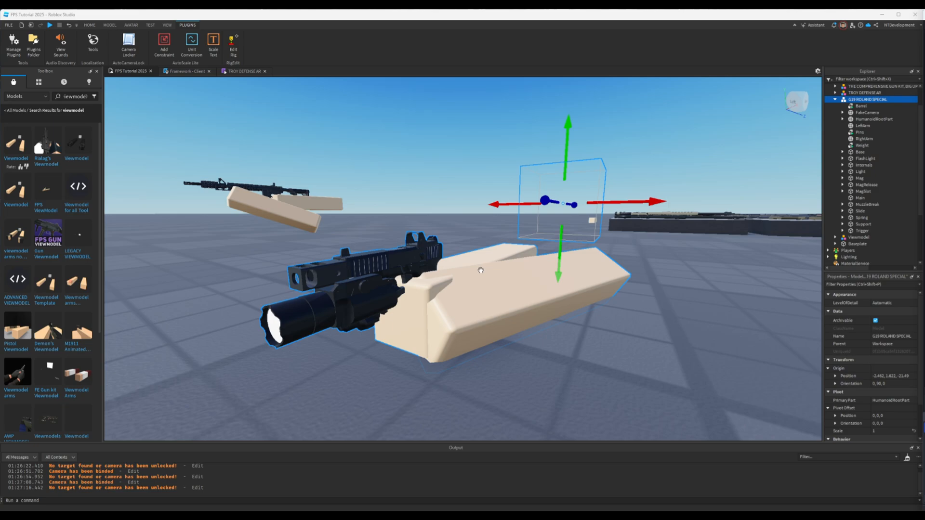
- Select every part inside the G19 ROLAND SPECIAL model, from Barrel through Trigger, and turn off CanCollide for all of them
left_click(863, 106)
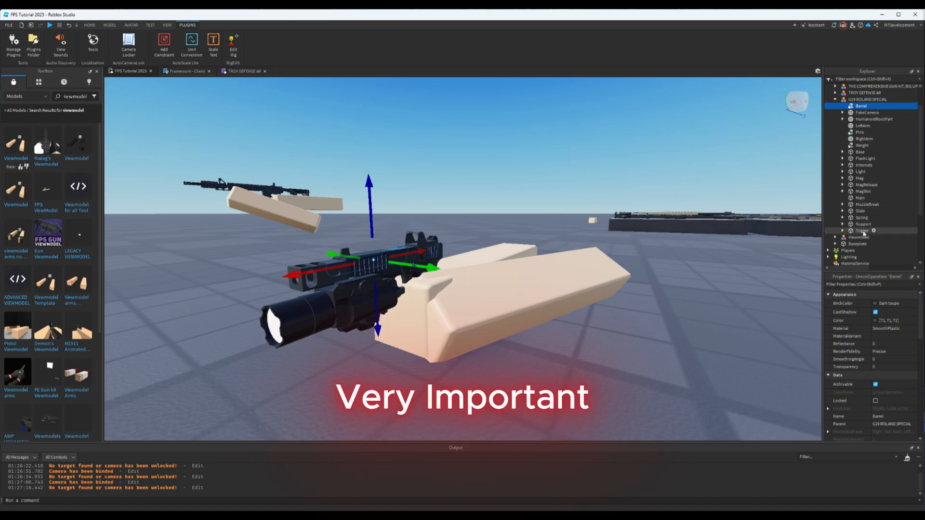
left_click(863, 232, "shift")
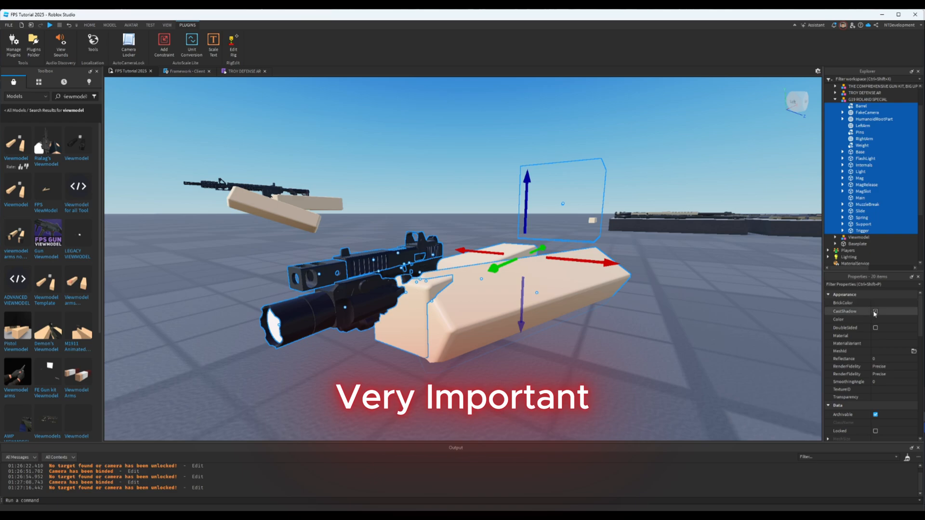
scroll(875, 356, "down", 5)
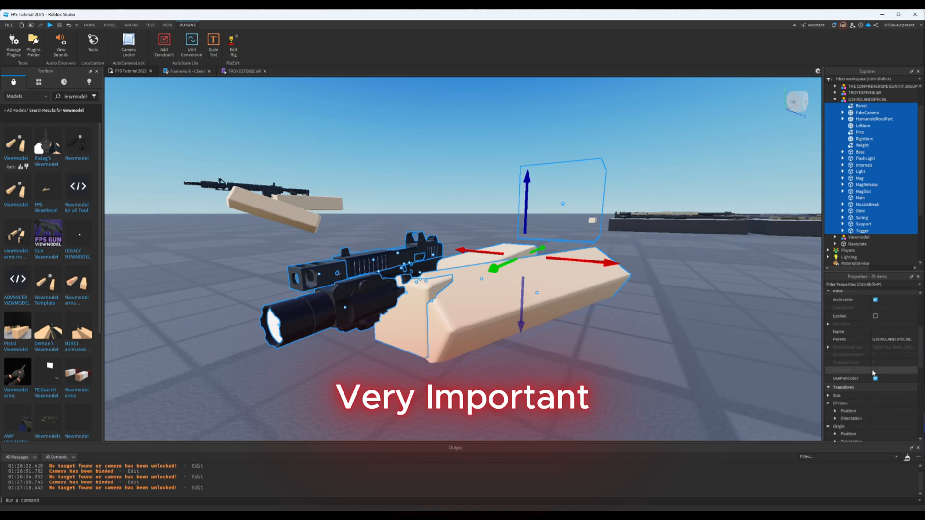
scroll(874, 373, "down", 5)
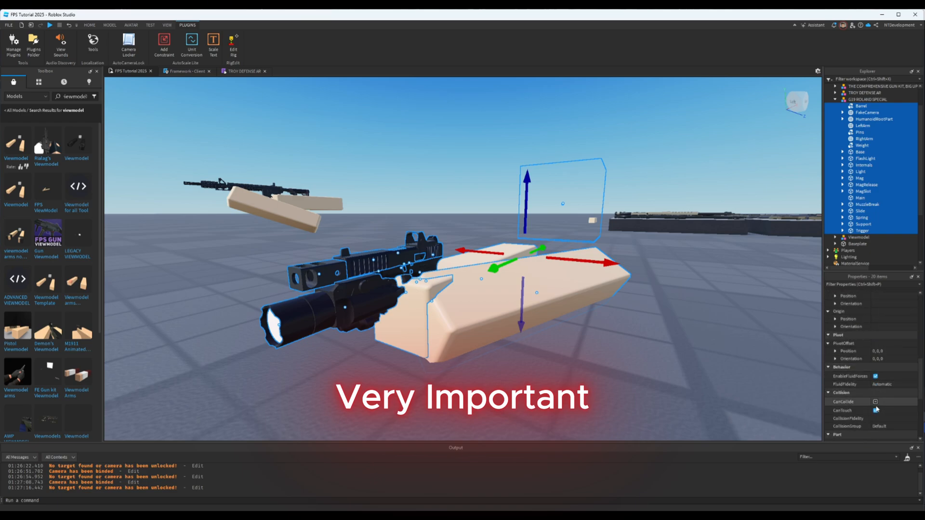
left_click(875, 401)
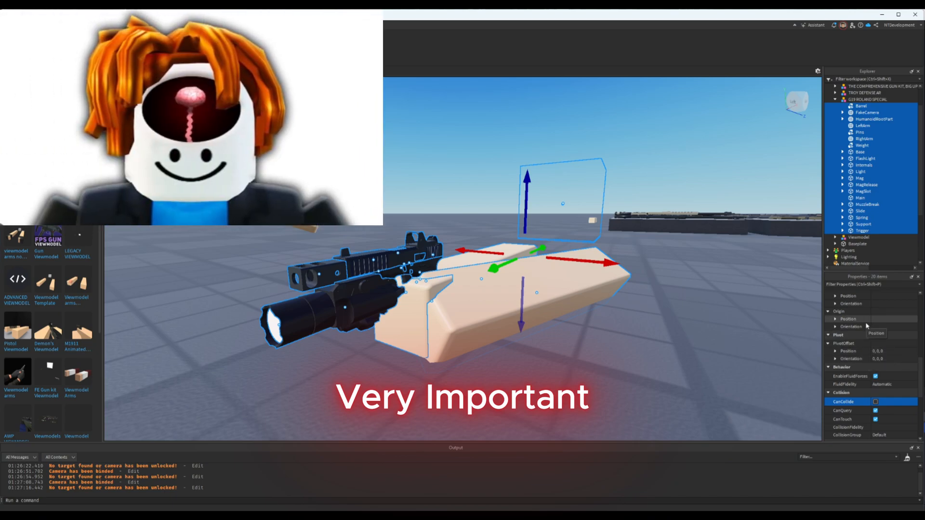
- Turn off Anchored for all the selected parts of the G19 model
scroll(867, 328, "down", 1)
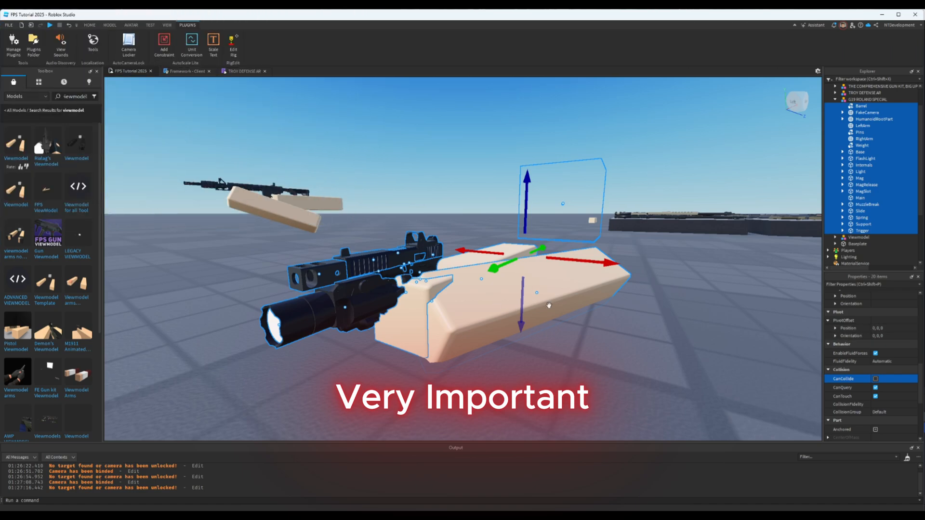
scroll(866, 336, "down", 2)
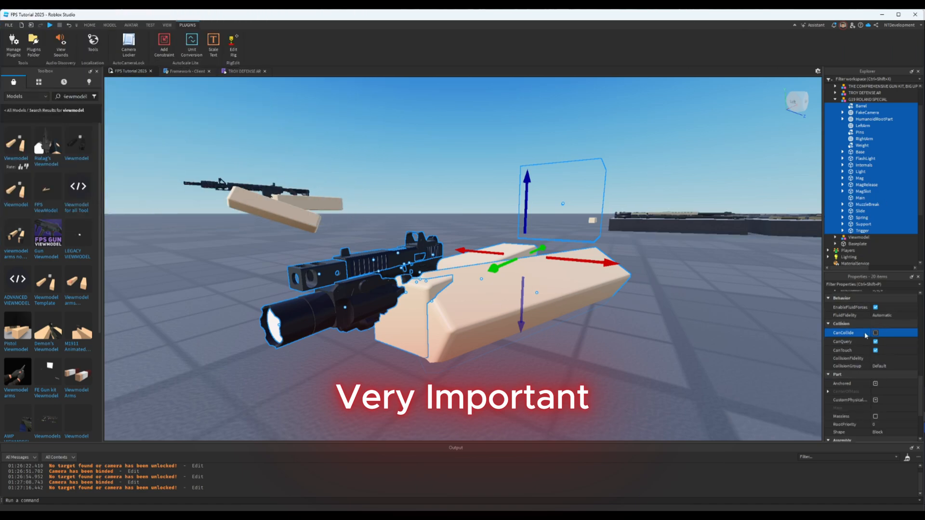
scroll(867, 337, "down", 2)
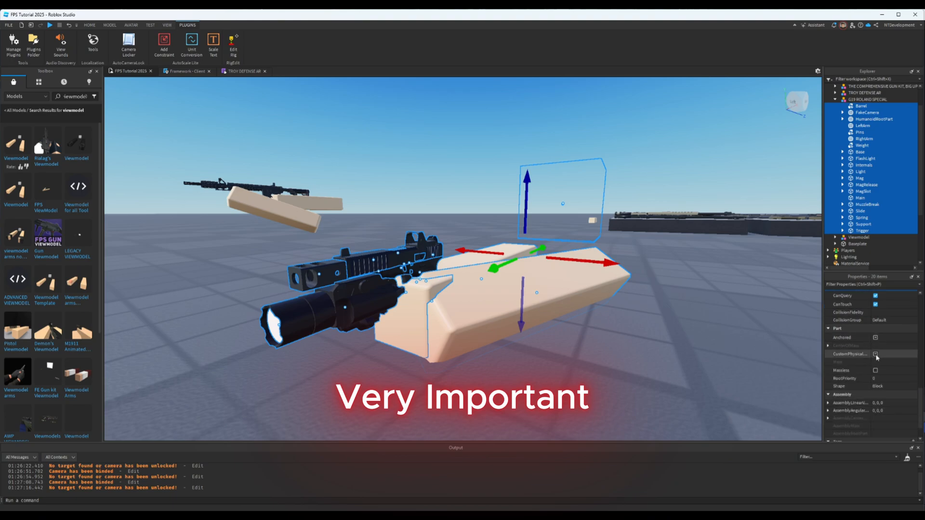
left_click(876, 339)
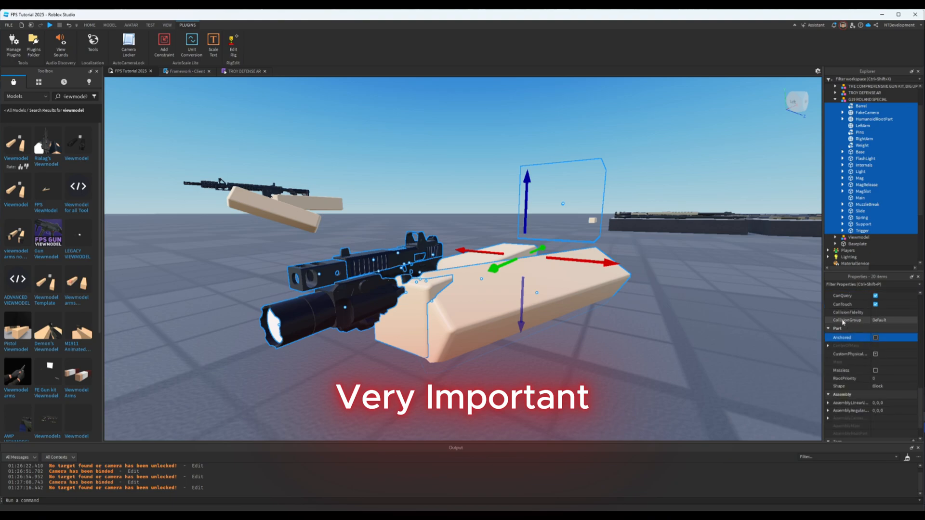
- Select only the G19 model's HumanoidRootPart and turn its Anchored property on
left_click(861, 120)
left_click(860, 119)
left_click(890, 119)
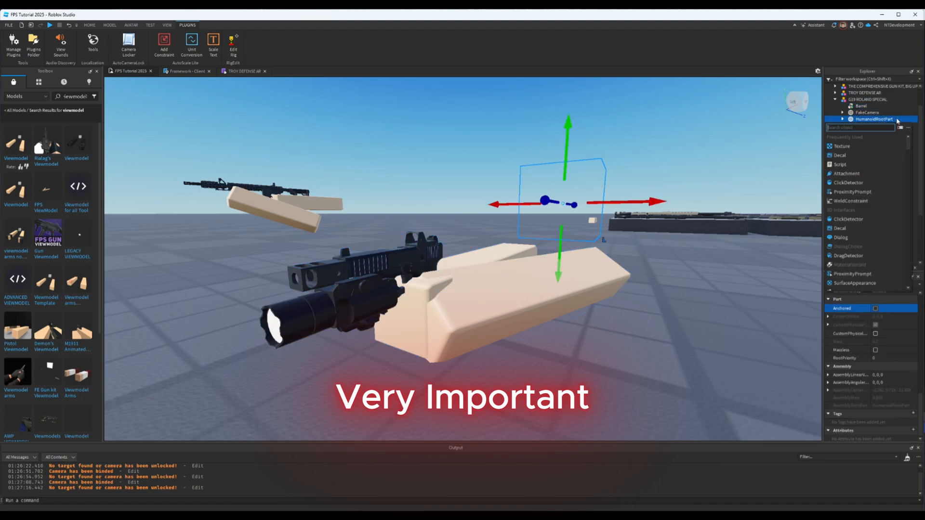
left_click(876, 308)
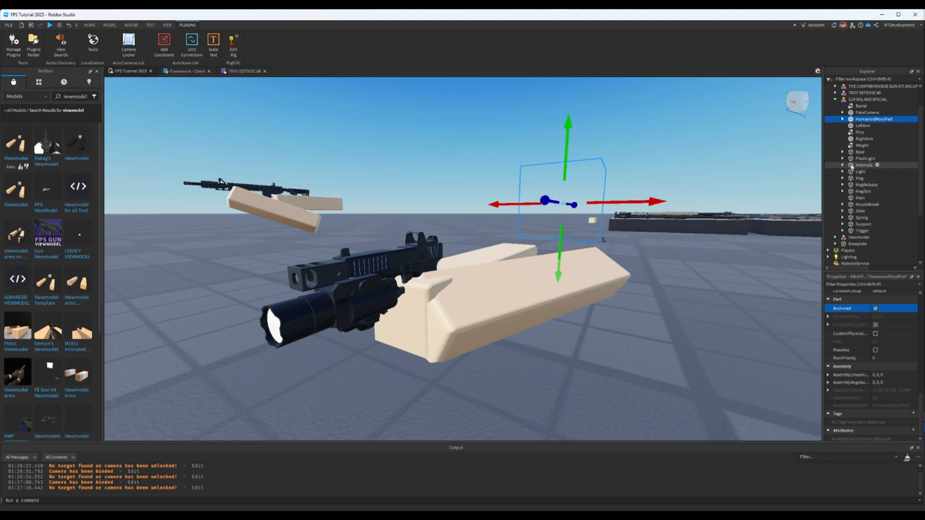
- Open the G19 ROLAND SPECIAL model in RigEdit and examine the CameraBone, LeftArm and RightArm joints under HumanoidRootPart
left_click(836, 99)
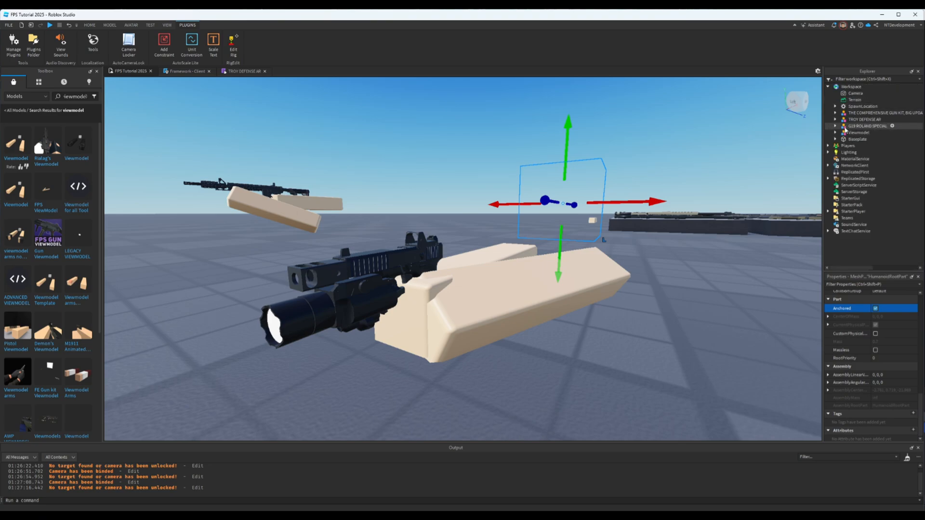
right_click_drag(632, 290, 631, 290)
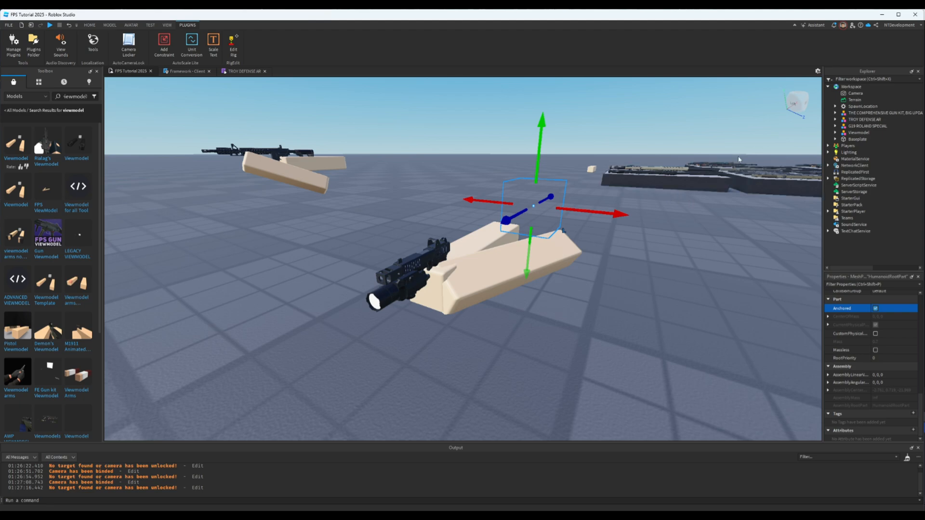
left_click(868, 126)
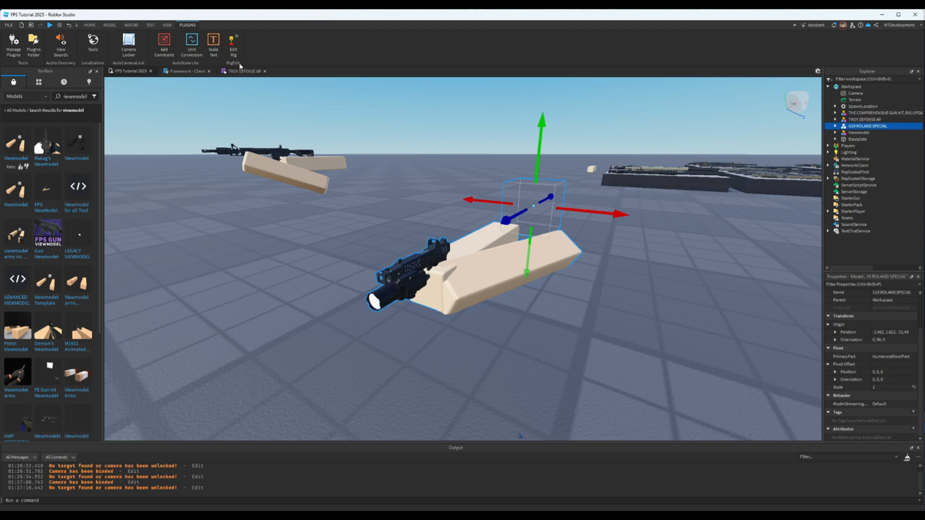
left_click(233, 46)
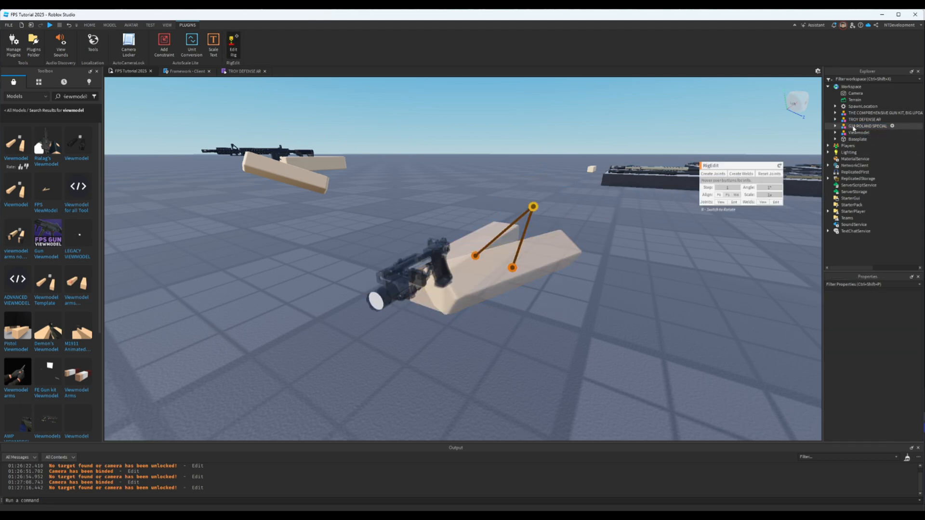
left_click(836, 127)
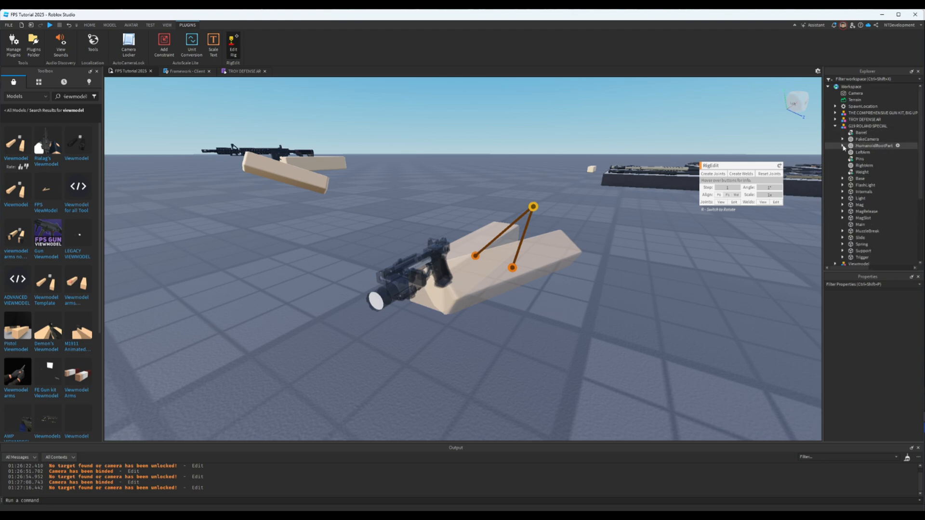
left_click(843, 145)
left_click(870, 152)
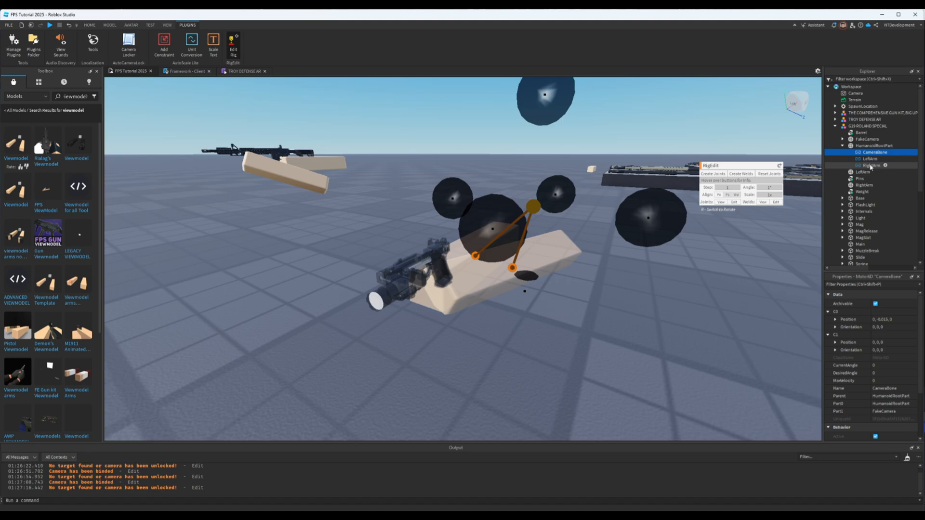
left_click(871, 165, "shift")
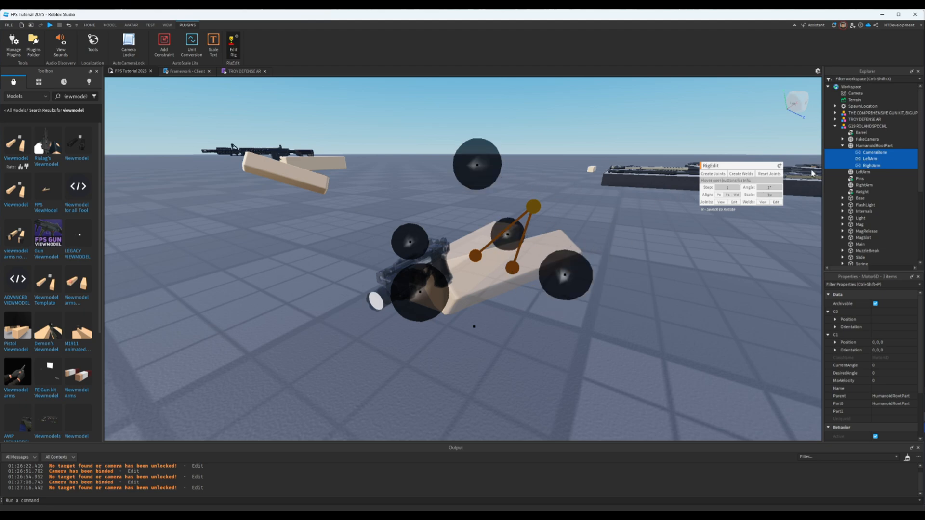
left_click(843, 146)
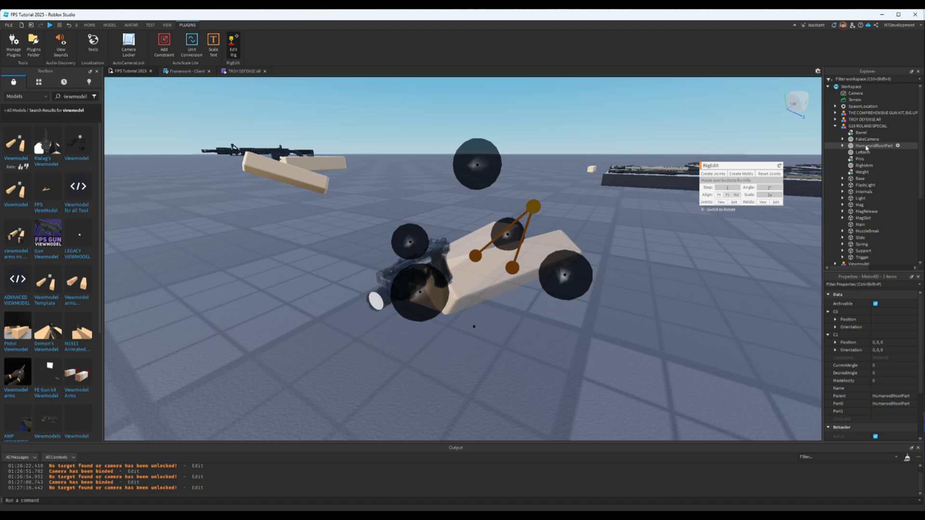
- Create a RigEdit joint from HumanoidRootPart to the pistol's Main part, selecting HumanoidRootPart first
left_click(866, 146)
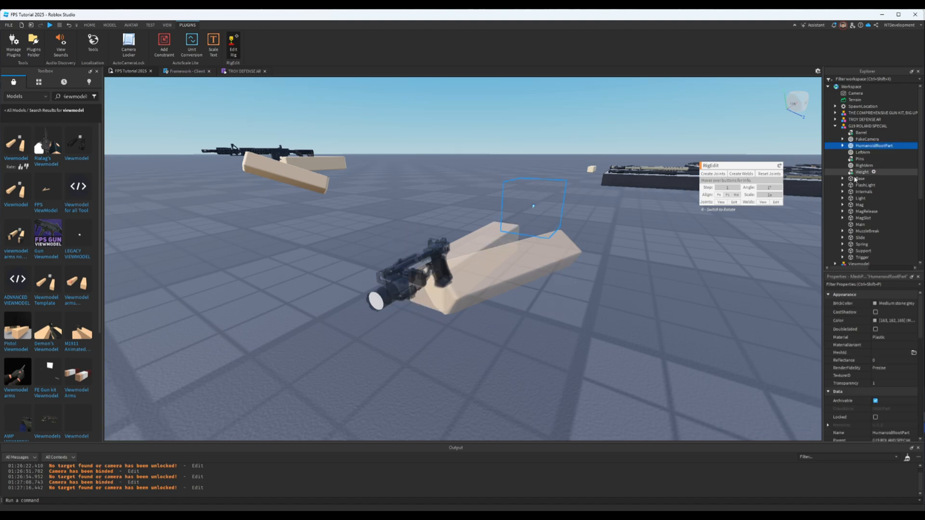
left_click(861, 225, "ctrl")
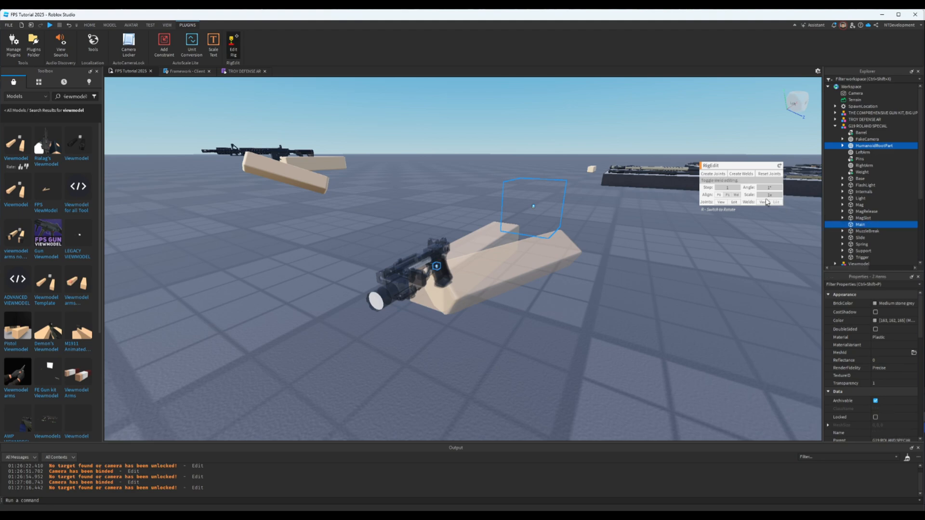
left_click(714, 174)
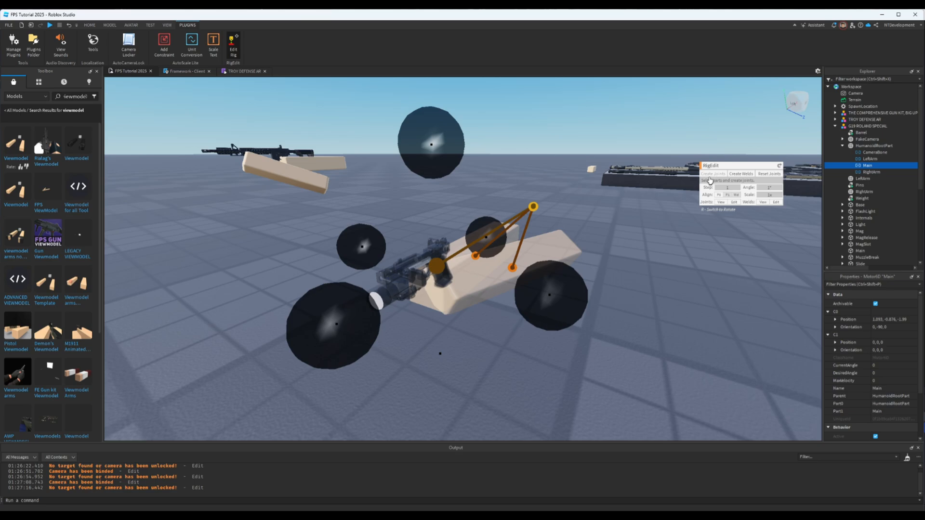
left_click(842, 146)
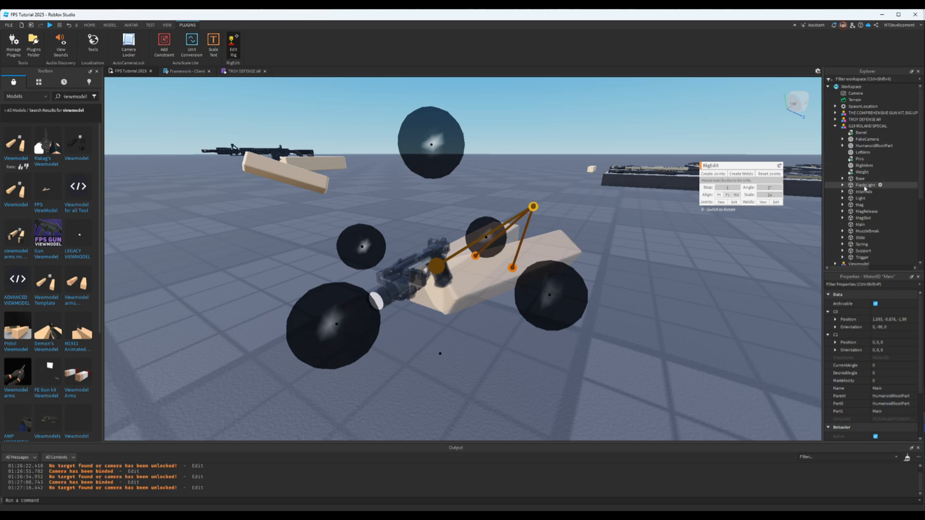
- Weld all pistol parts except Mag and Slide to Main with RigEdit, selecting Main first and excluding the arms, FakeCamera and HumanoidRootPart
left_click(861, 225)
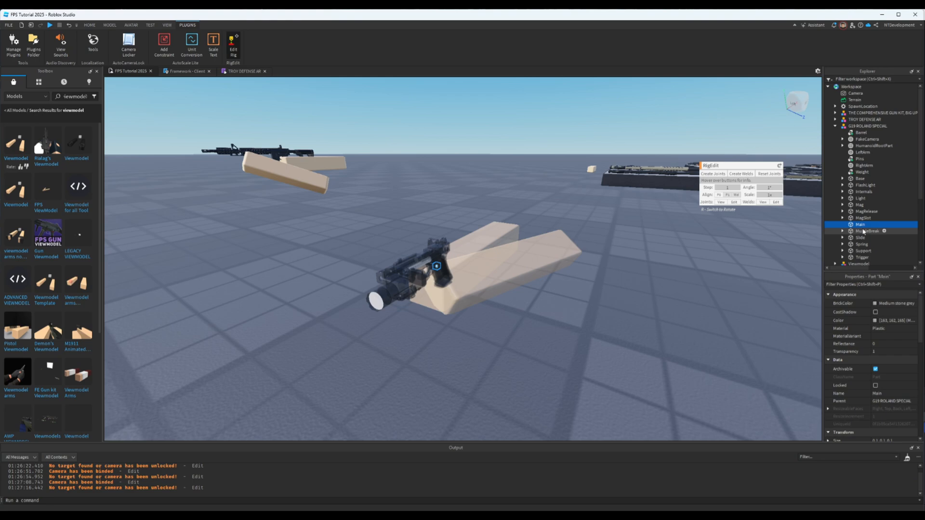
left_click(863, 257, "ctrl")
left_click(863, 251, "ctrl")
left_click(862, 245, "ctrl")
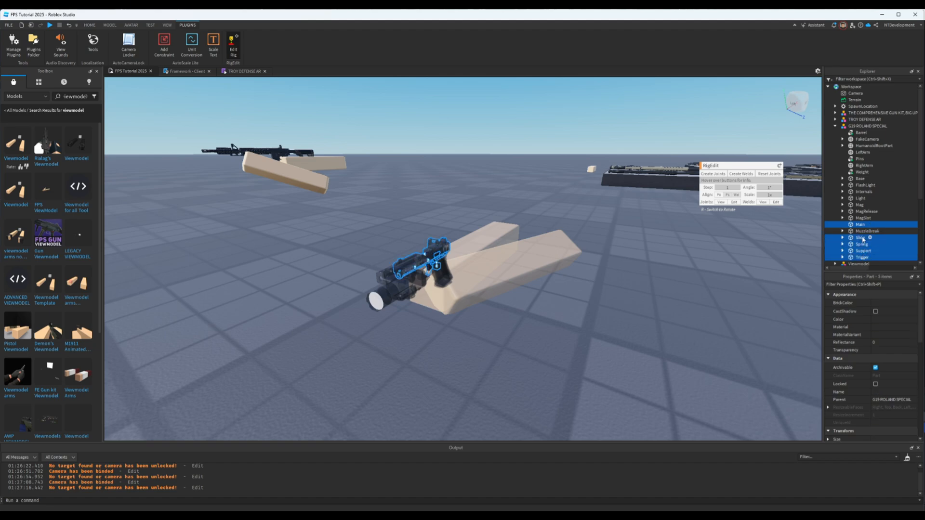
left_click(866, 233, "ctrl")
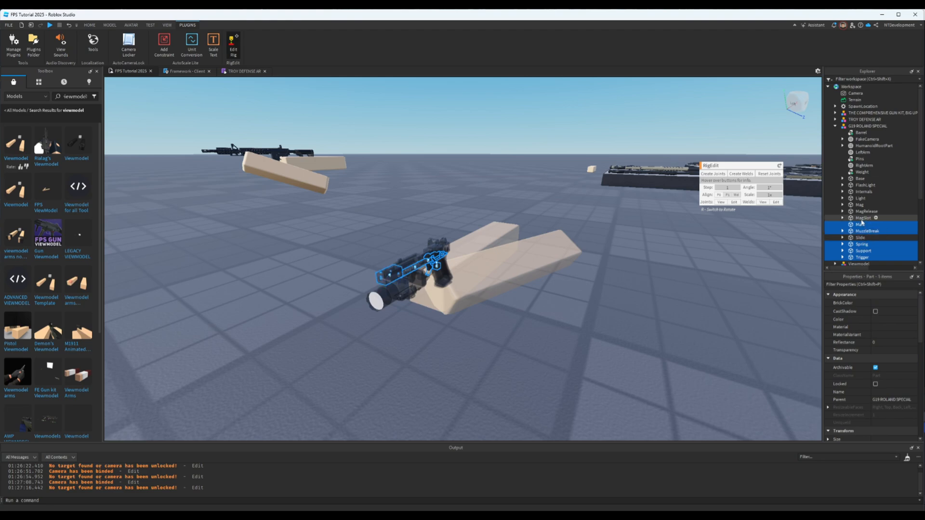
left_click(864, 218, "ctrl")
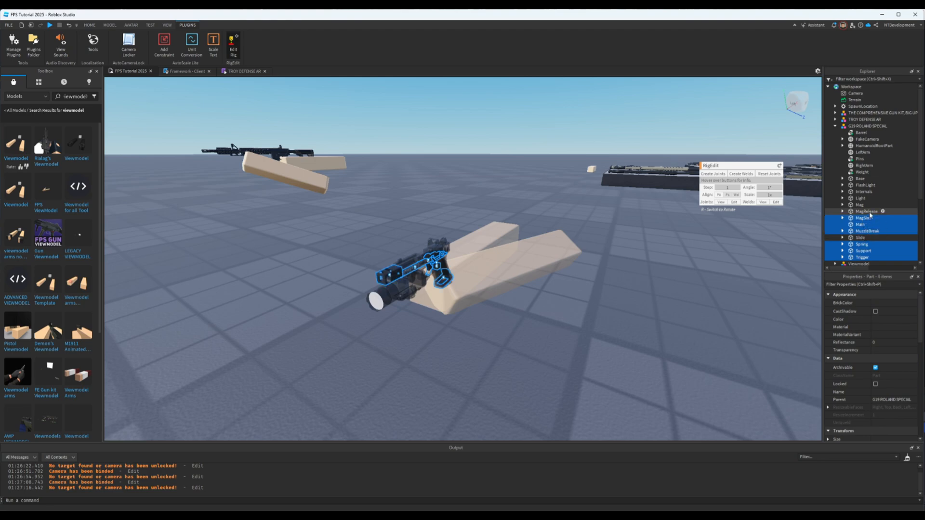
left_click(870, 213, "ctrl")
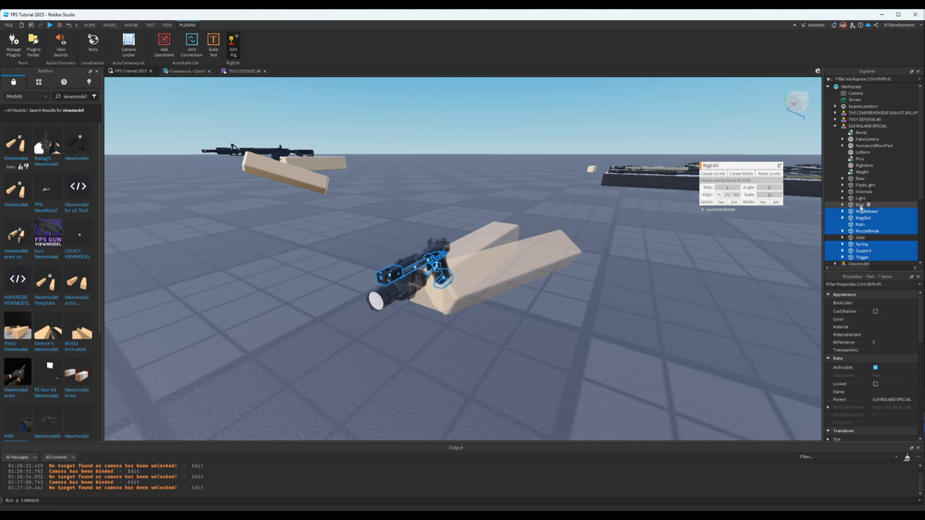
left_click(860, 198, "ctrl")
left_click(862, 192, "ctrl")
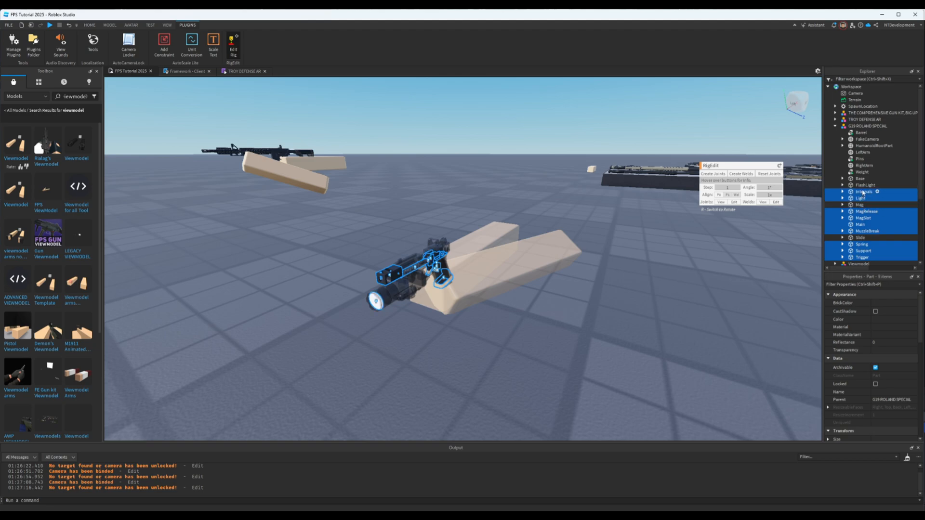
left_click(864, 185, "ctrl")
left_click(861, 179, "ctrl")
left_click(862, 173, "ctrl")
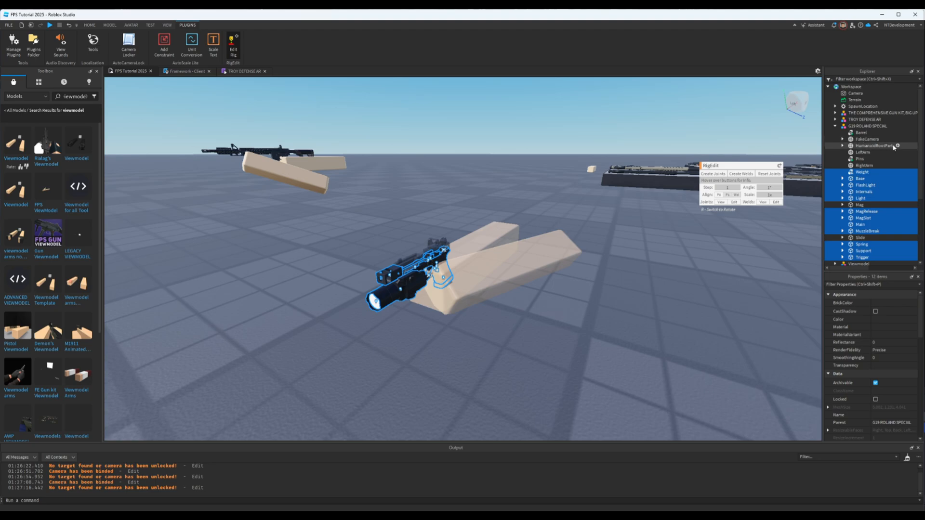
left_click(861, 133, "ctrl")
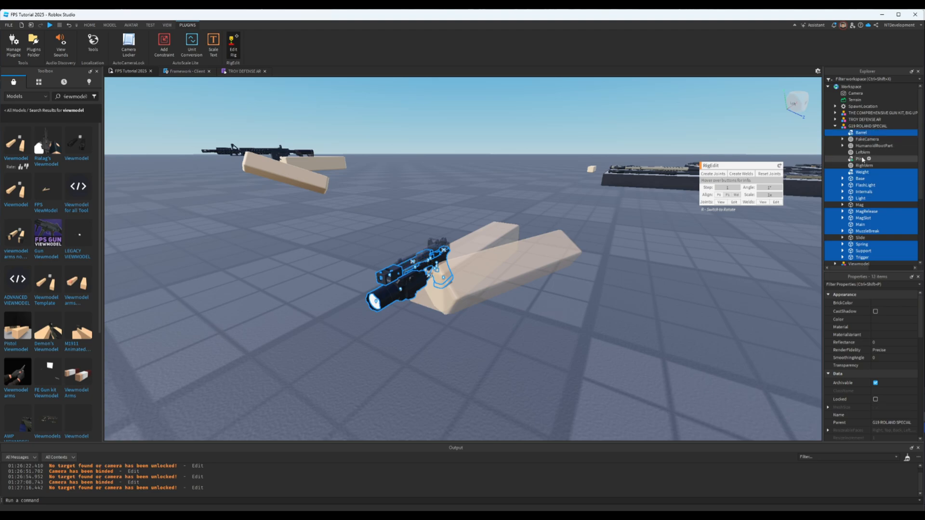
left_click(862, 159, "ctrl")
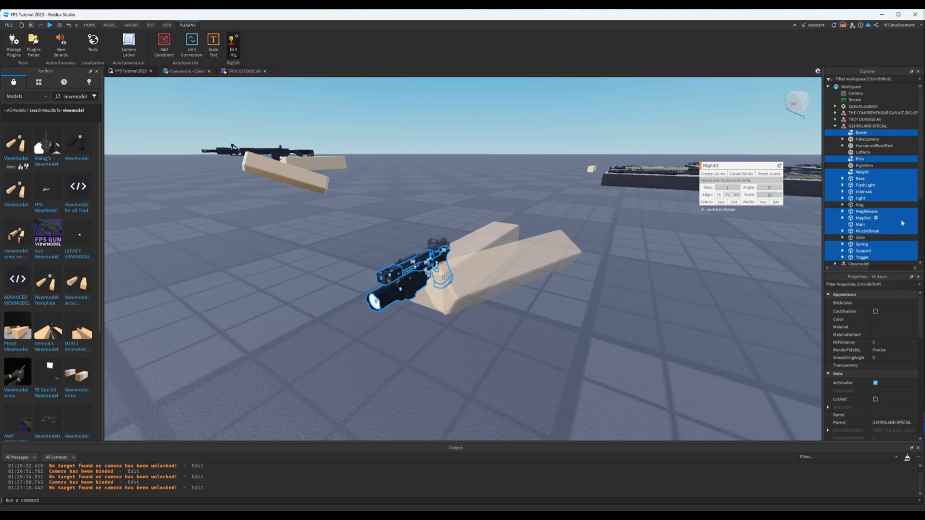
scroll(904, 203, "down", 1)
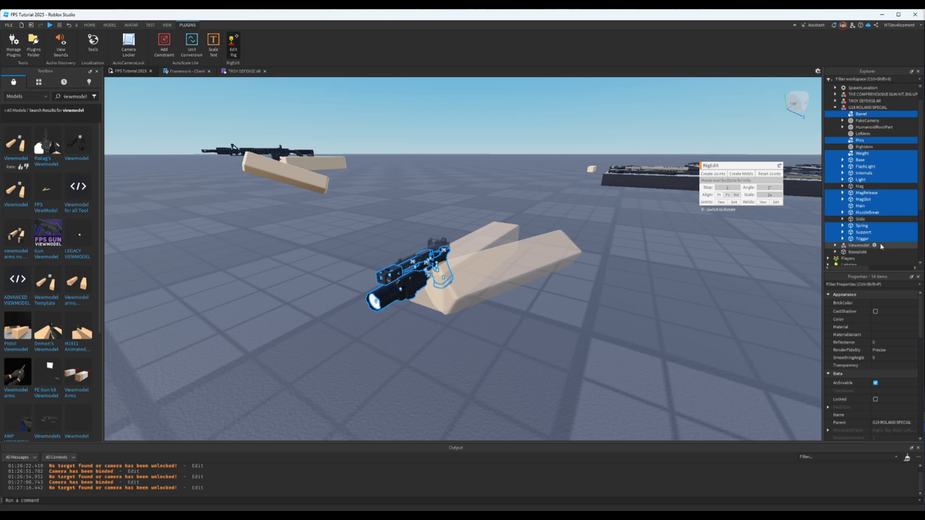
left_click(746, 174)
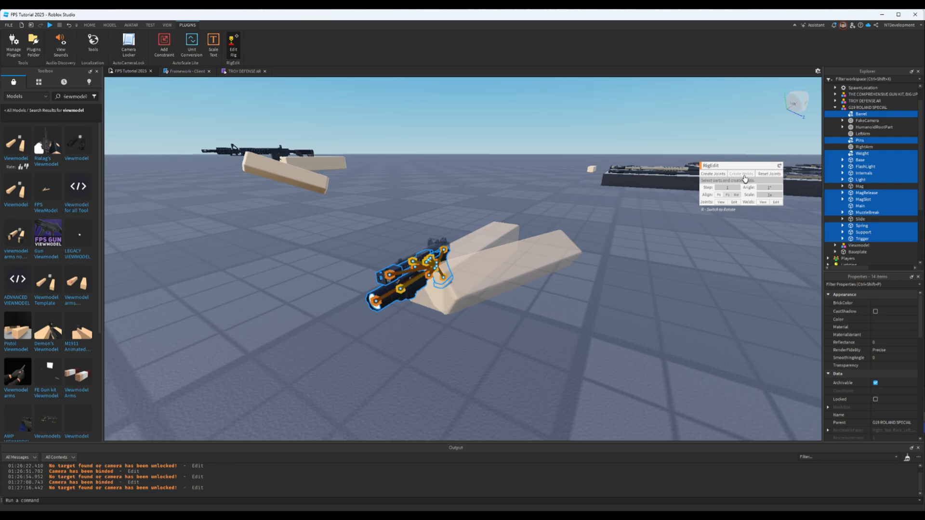
left_click(841, 207)
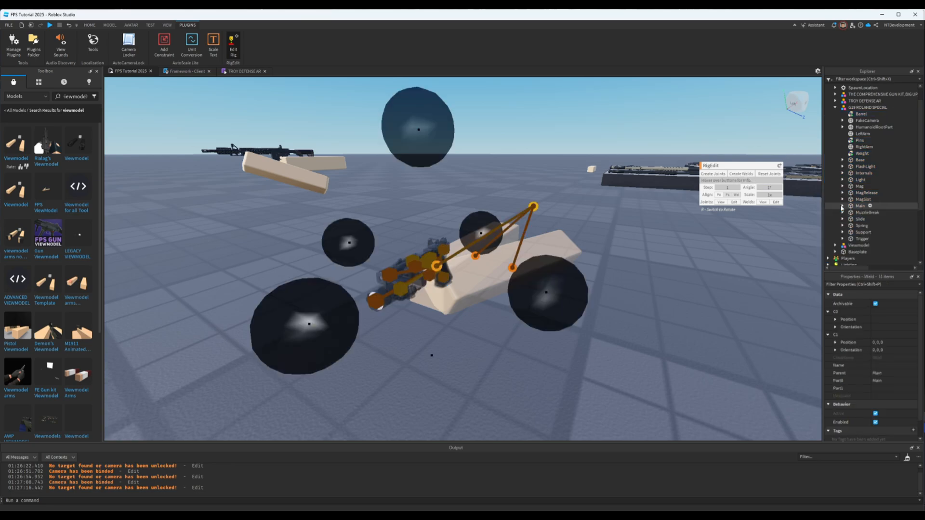
- Create RigEdit joints from the pistol's Main part to Slide and Mag, selecting Main first, and close RigEdit
left_click(860, 208)
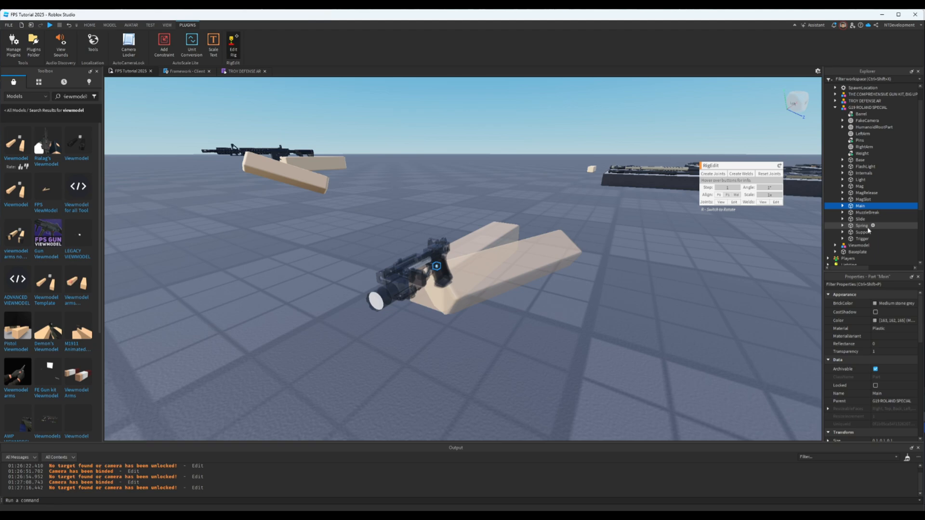
left_click(861, 220, "ctrl")
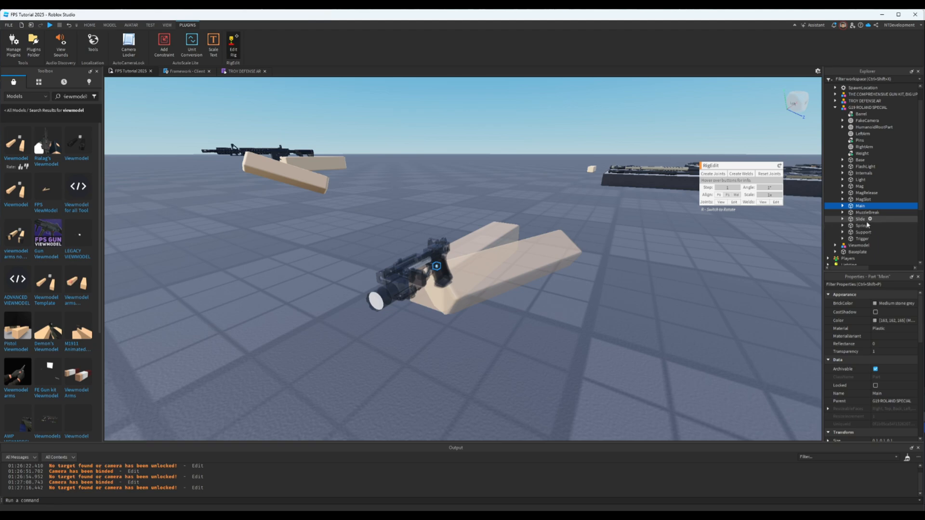
left_click(861, 187, "ctrl")
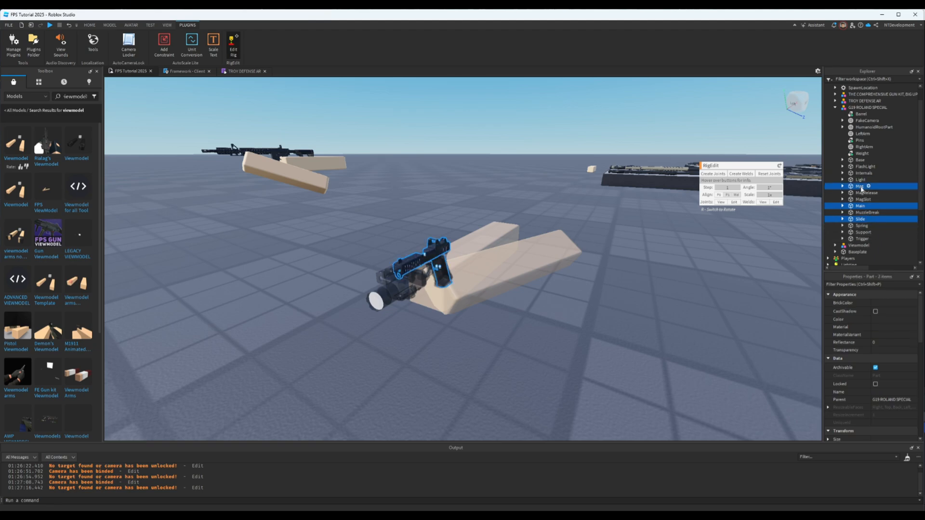
left_click(715, 174)
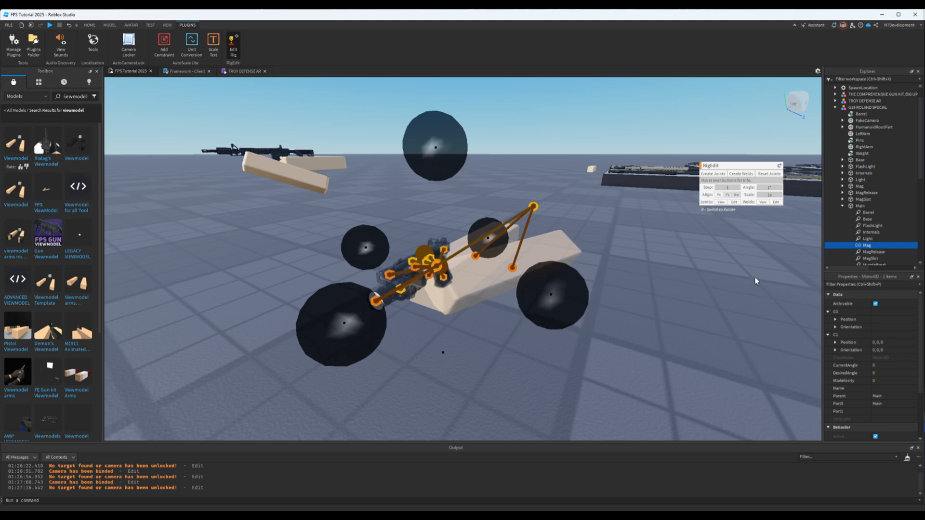
left_click(842, 206)
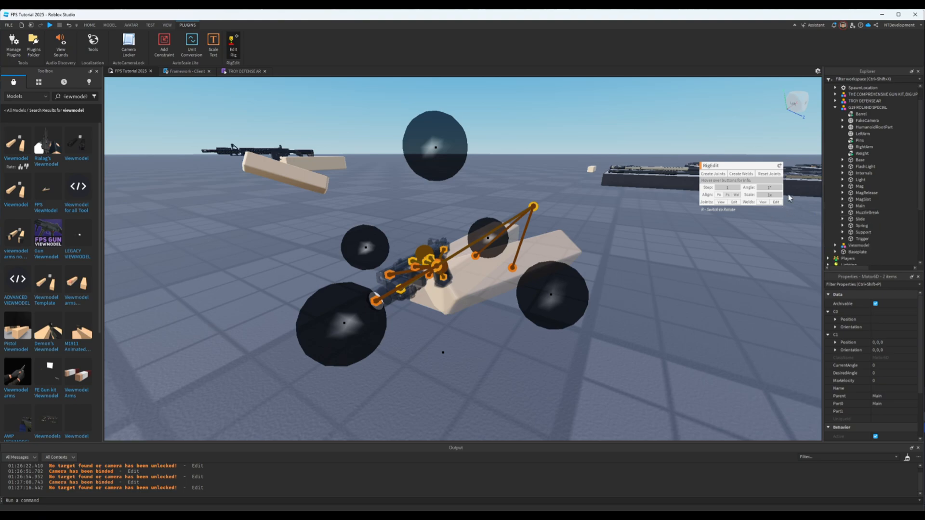
left_click(836, 109)
left_click(664, 148)
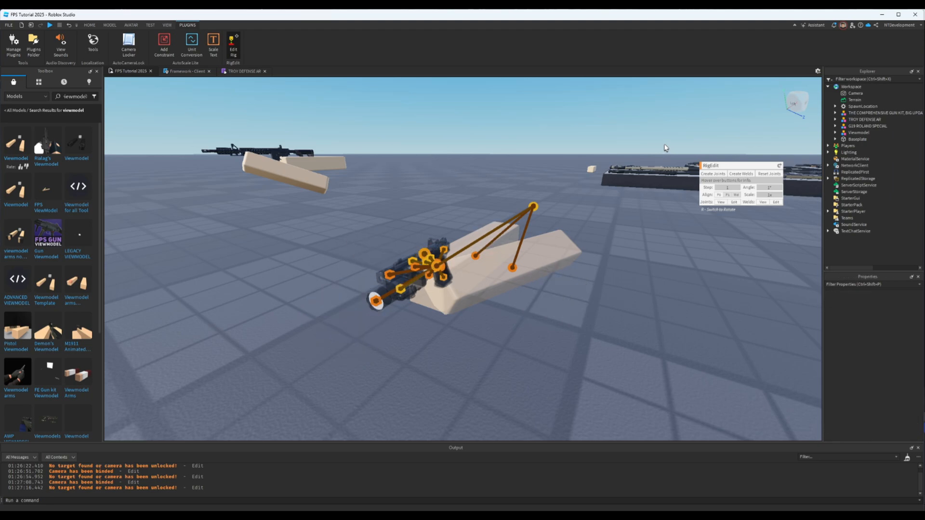
left_click(234, 44)
- Examine the rigged G19 ROLAND SPECIAL viewmodel from several angles
left_click_drag(482, 285, 379, 216)
right_click_drag(548, 257, 549, 256)
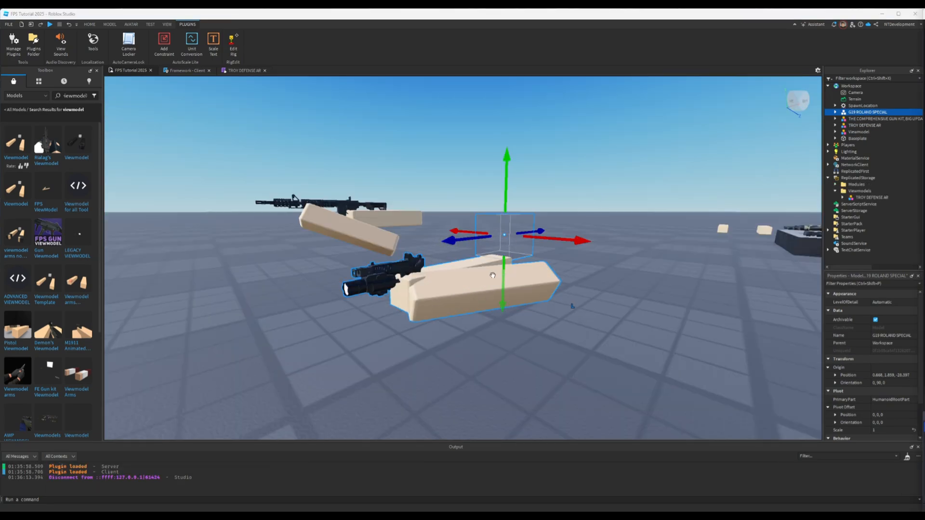
right_click_drag(541, 261, 541, 261)
key("w")
key("a")
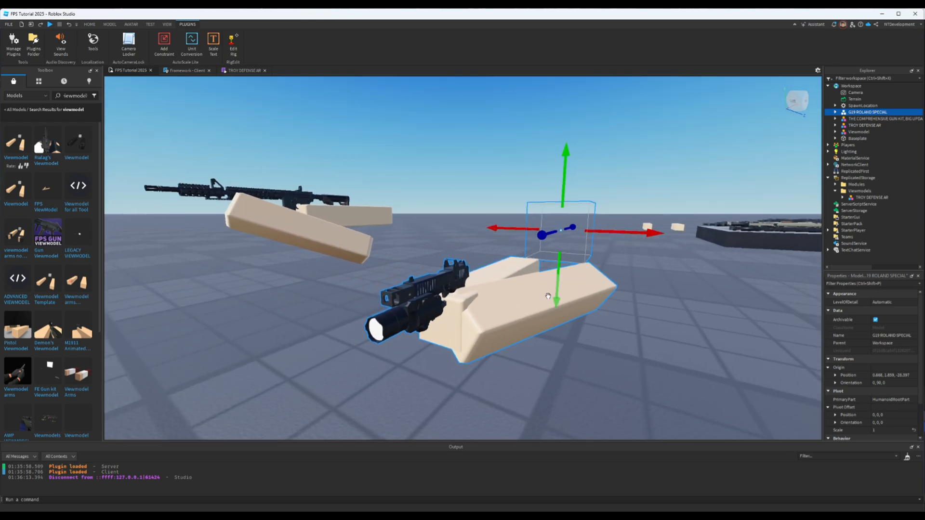
right_click_drag(578, 291, 578, 291)
key("w")
key("s")
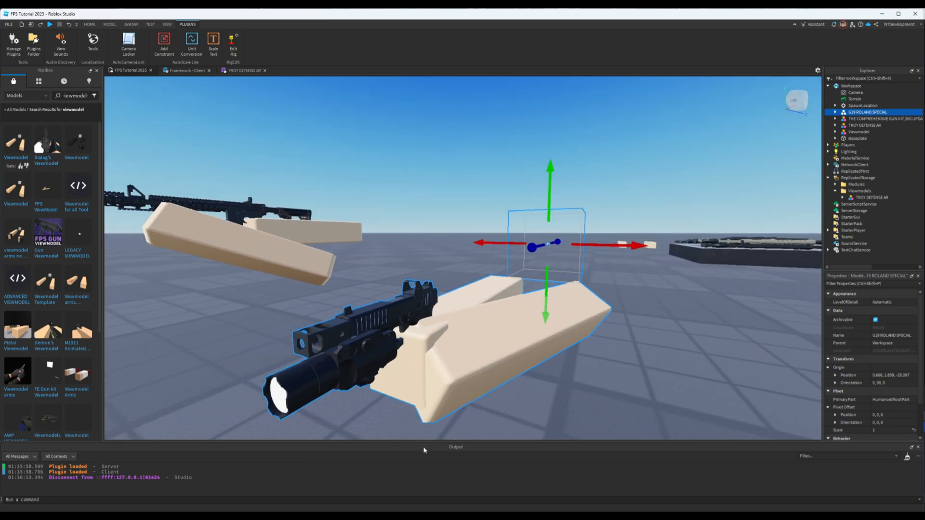
key("d")
right_click_drag(565, 334, 565, 335)
key("s")
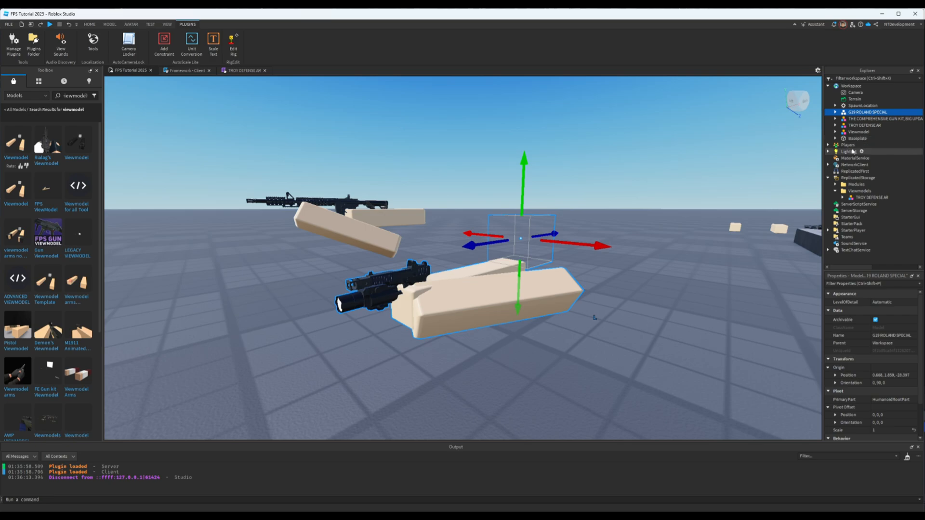
- Duplicate the TROY DEFENSE AR module script in ReplicatedStorage's Modules folder
left_click(828, 179)
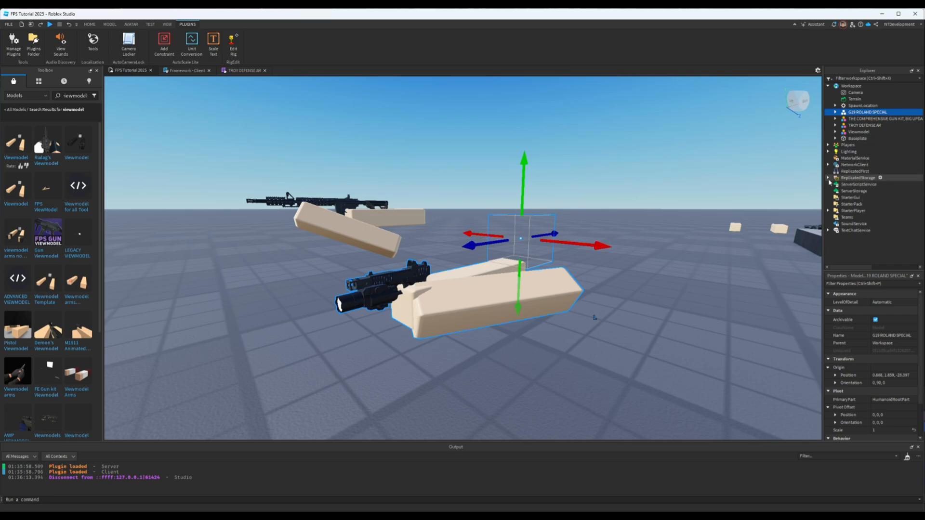
left_click(828, 179)
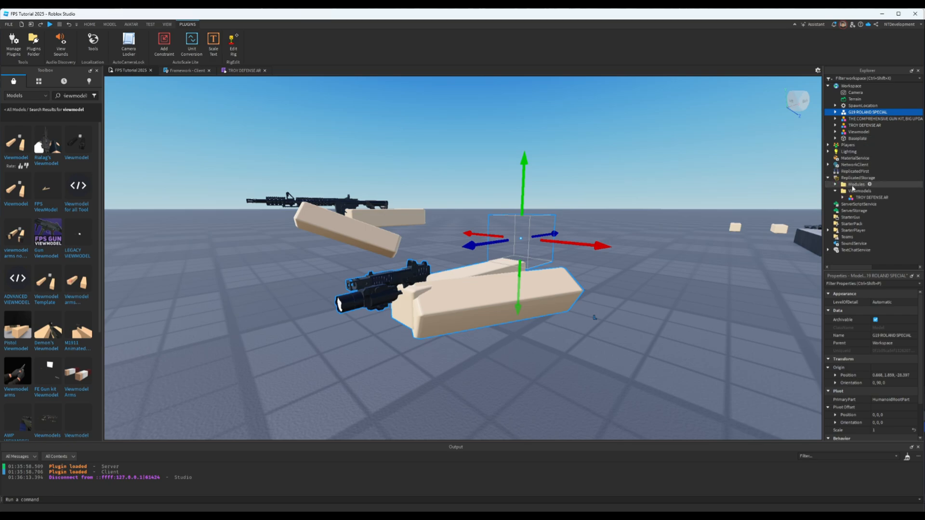
left_click(836, 185)
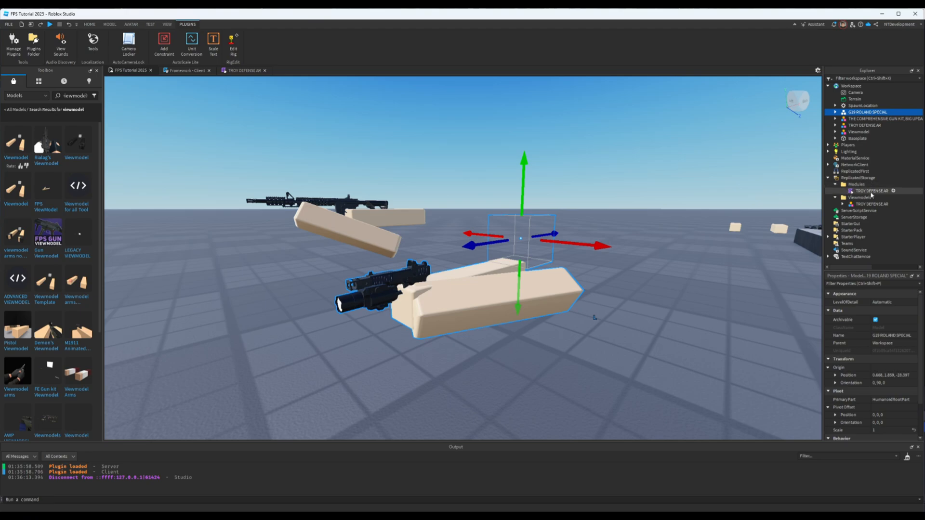
right_click(871, 194)
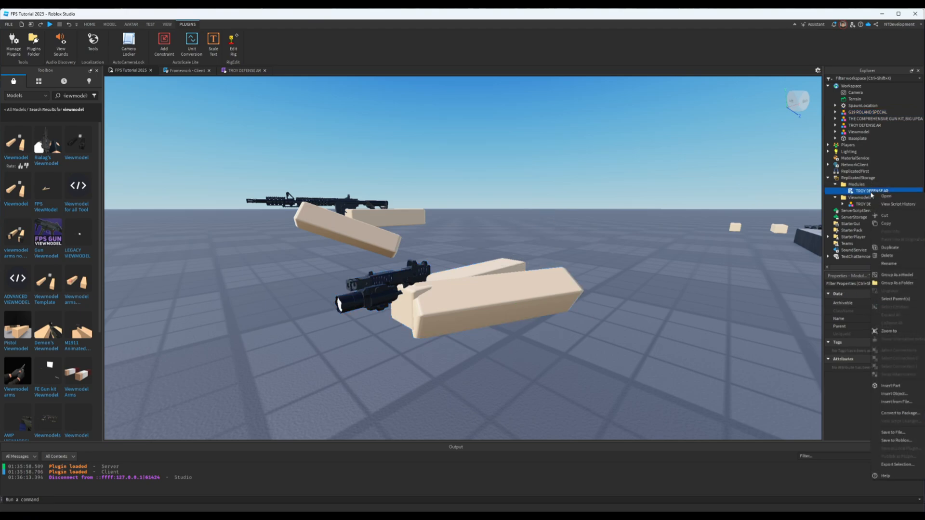
left_click(891, 248)
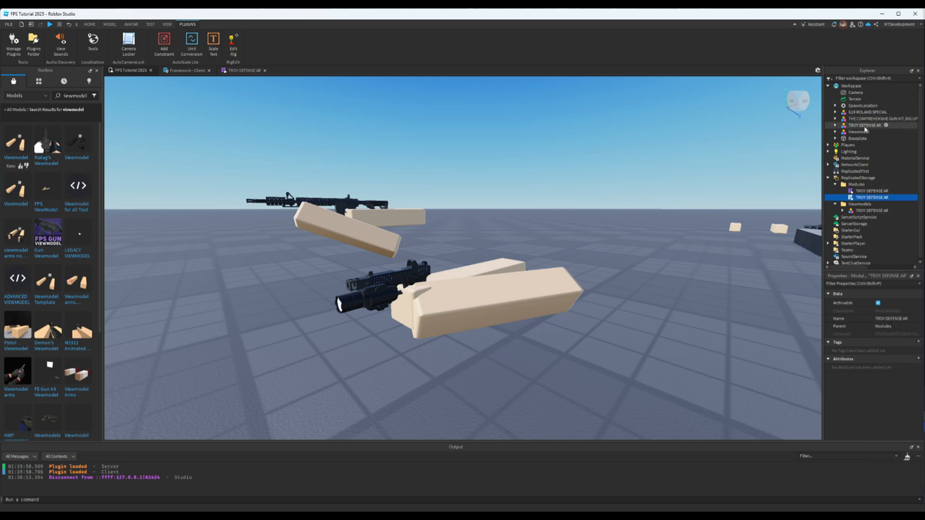
- Open the duplicated module script and rename it G19 ROLAND SPECIAL, reusing the pistol model's name
left_click(866, 112)
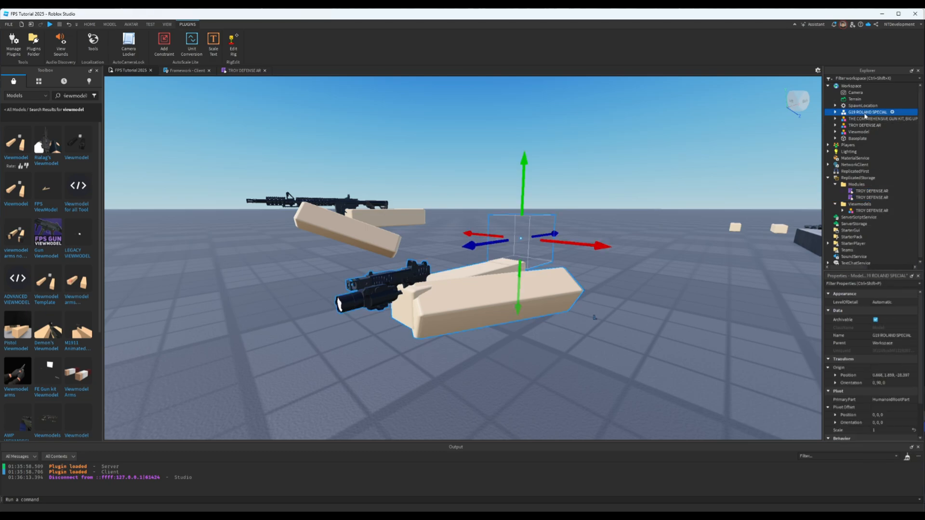
left_click(865, 113)
key("ctrl+c")
double_click(870, 197)
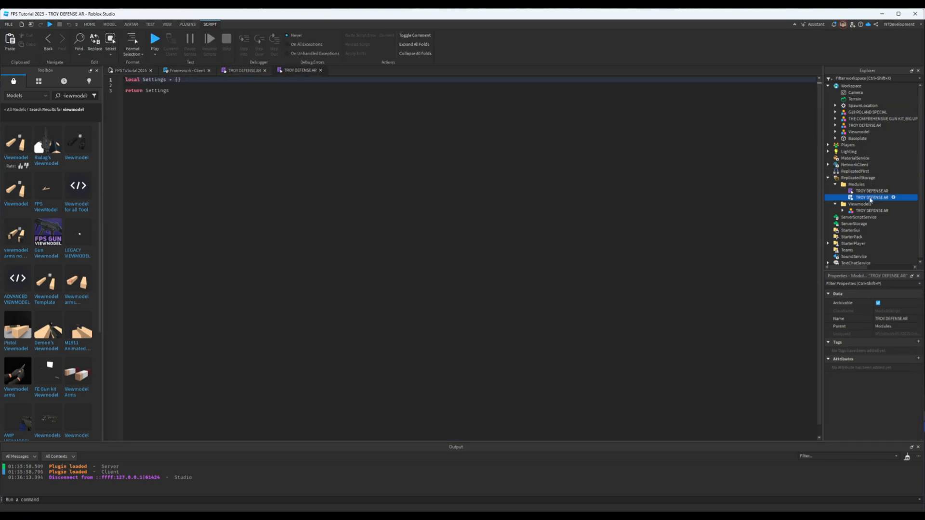
left_click(870, 197)
key("ctrl+v")
key("Return")
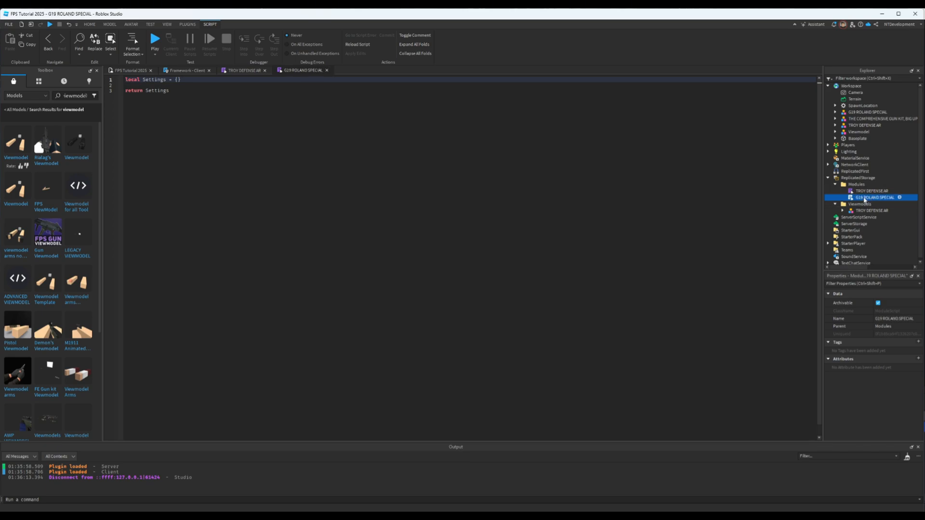
- Move the G19 ROLAND SPECIAL model into ReplicatedStorage's Viewmodels folder and the TROY DEFENSE AR viewmodel out to Workspace
left_click(836, 186)
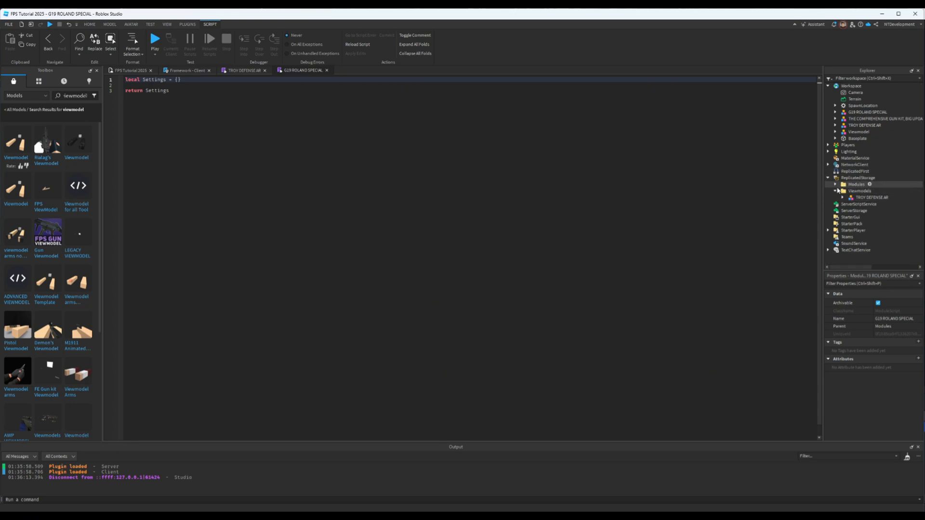
left_click(123, 71)
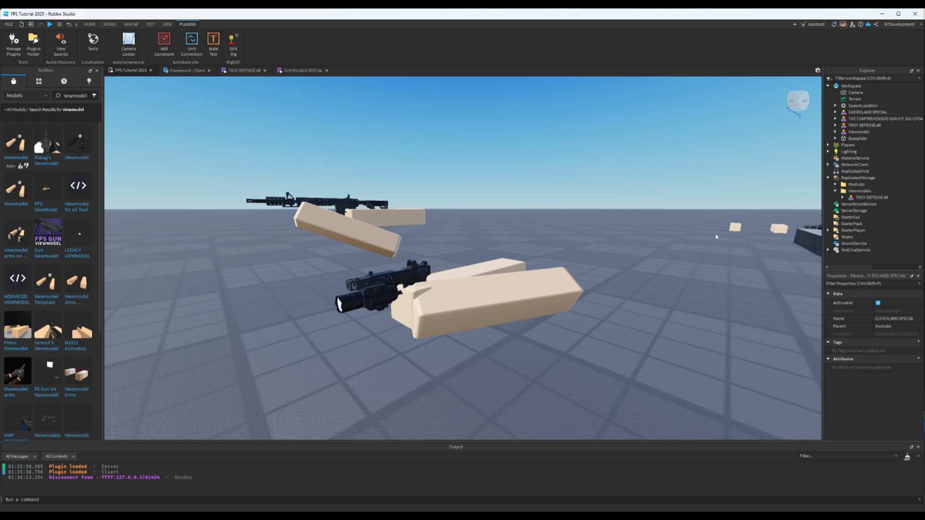
left_click(861, 113)
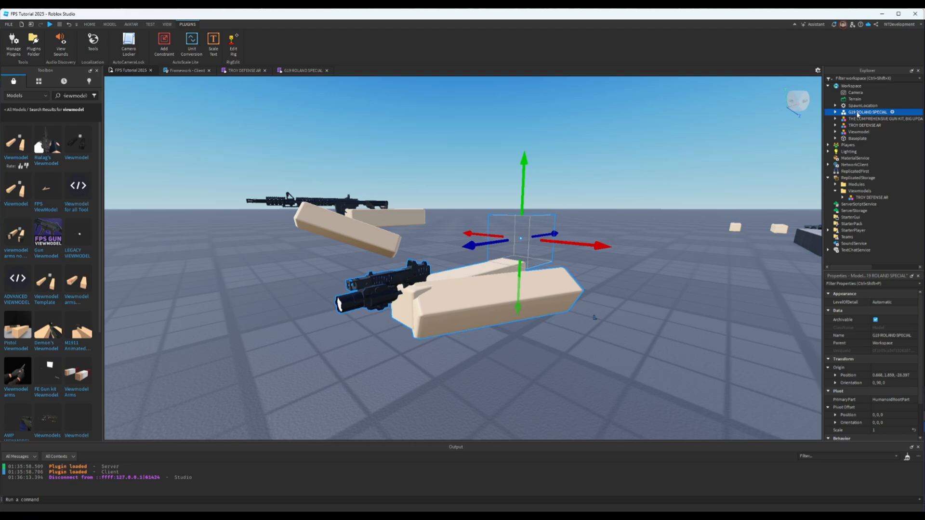
left_click_drag(858, 114, 862, 87)
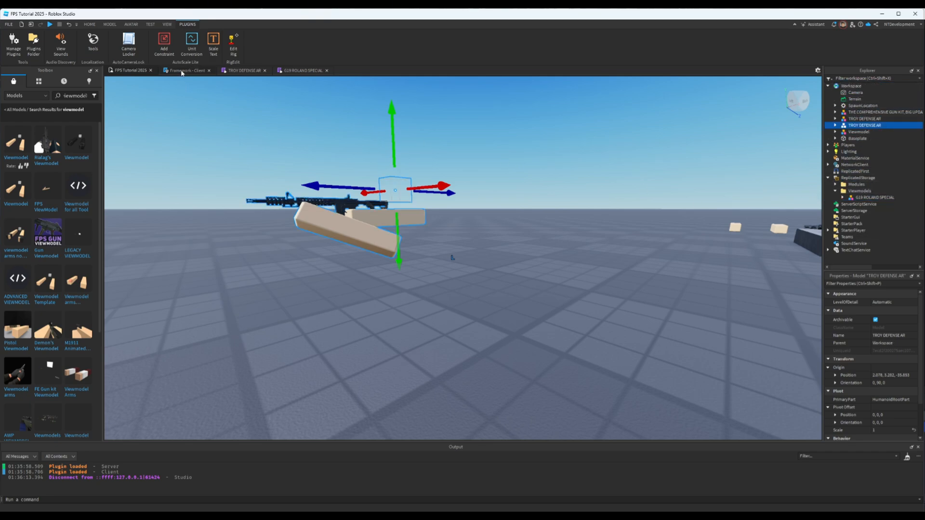
- Set the first inventory entry in the Framework client script to "G19 ROLAND SPECIAL"
left_click(185, 71)
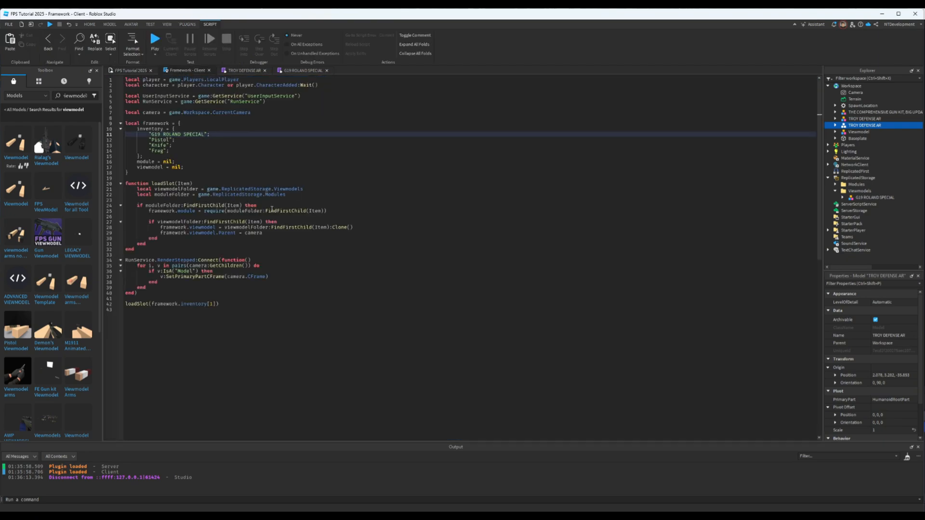
left_click_drag(203, 134, 152, 135)
key("ctrl+c")
type("Ar")
key("BackSpace")
key("BackSpace")
key("ctrl+v")
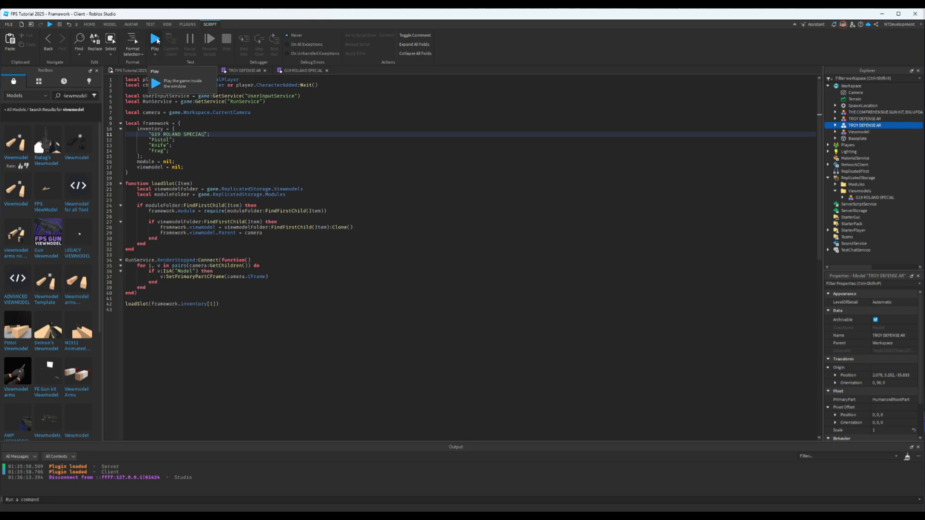
- Playtest the game in first person, walking and jumping around to check the pistol viewmodel, and stop the test
left_click(155, 39)
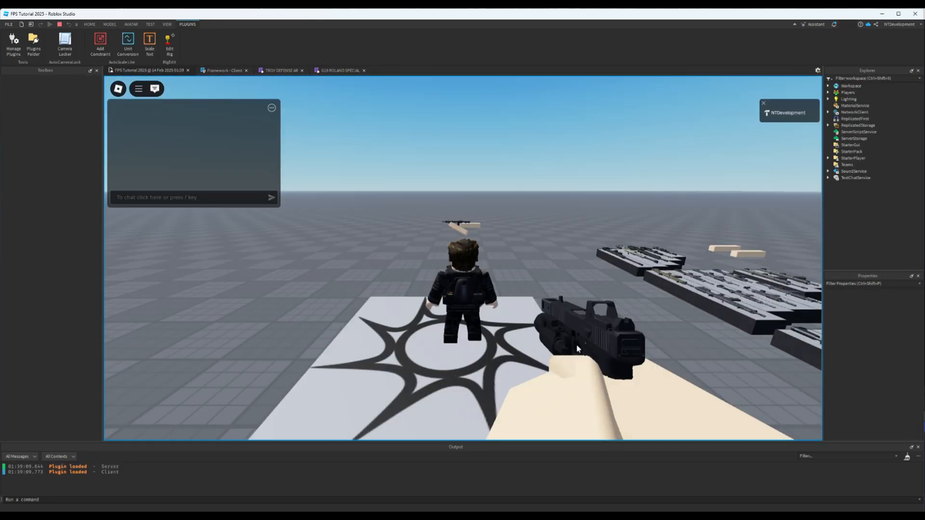
scroll(600, 340, "up", 6)
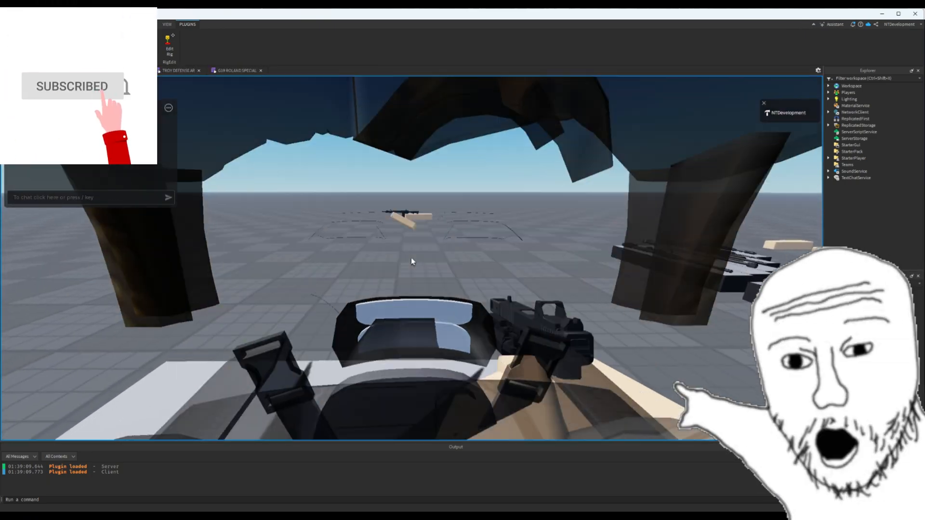
key("w")
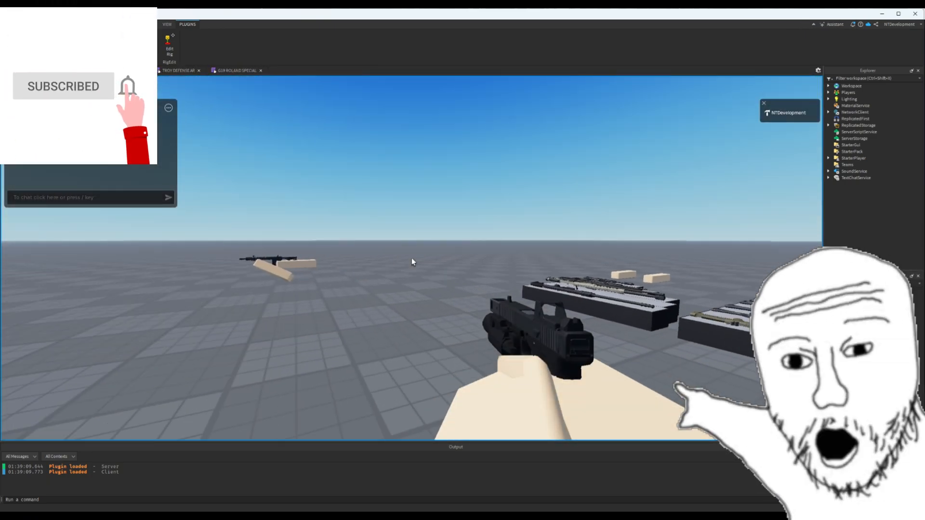
key("w")
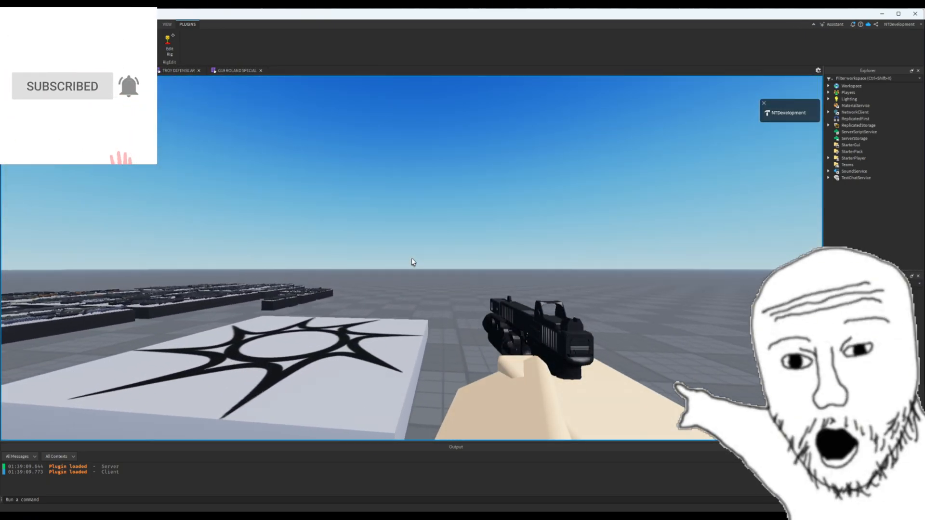
key("w")
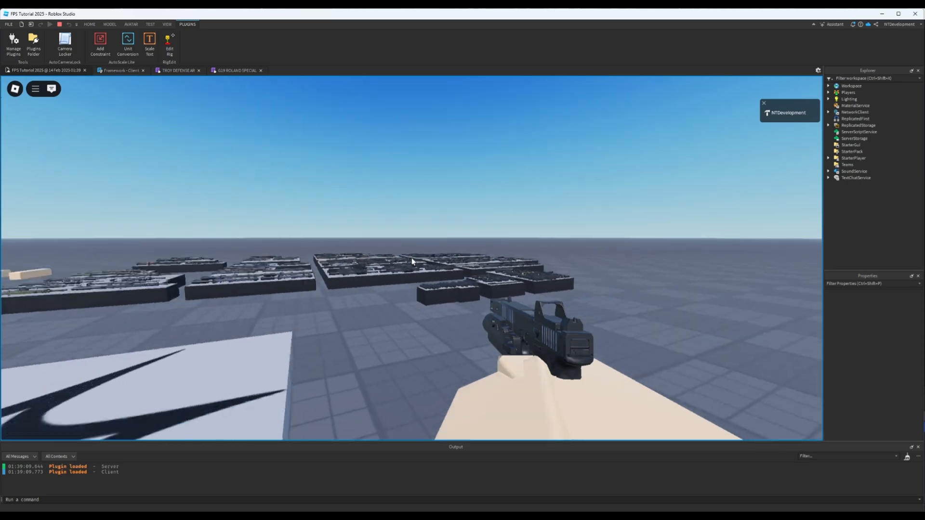
key("space")
key("a")
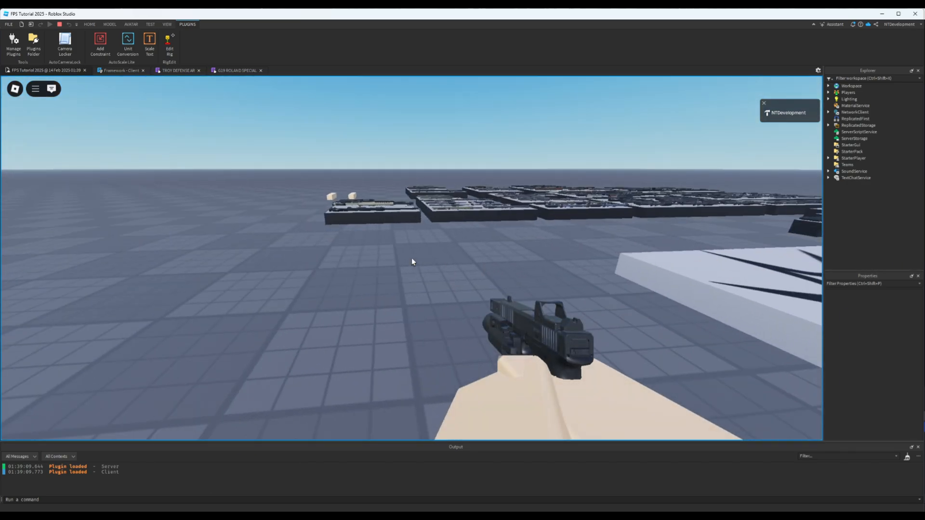
key("Escape")
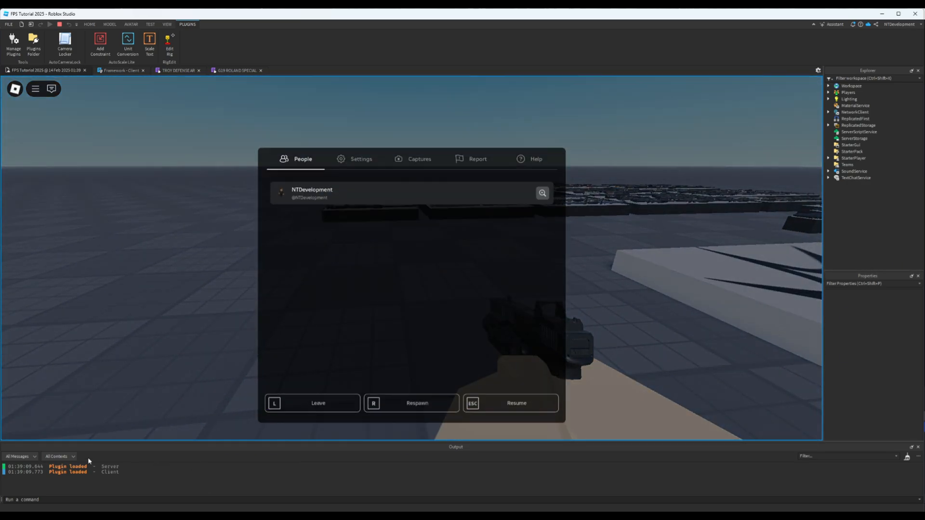
left_click(59, 24)
- Move the G19 ROLAND SPECIAL model back to Workspace and one TROY DEFENSE AR model into ReplicatedStorage's Viewmodels folder
left_click(168, 25)
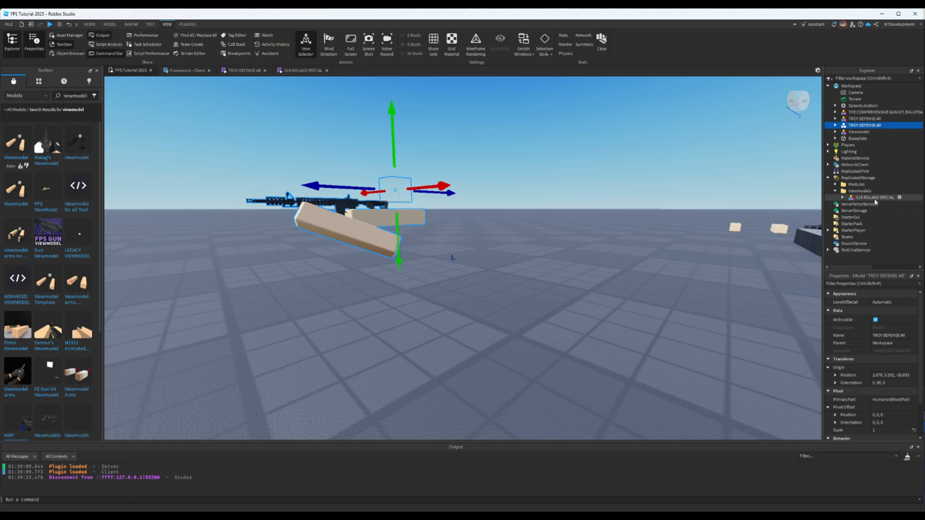
left_click(858, 198)
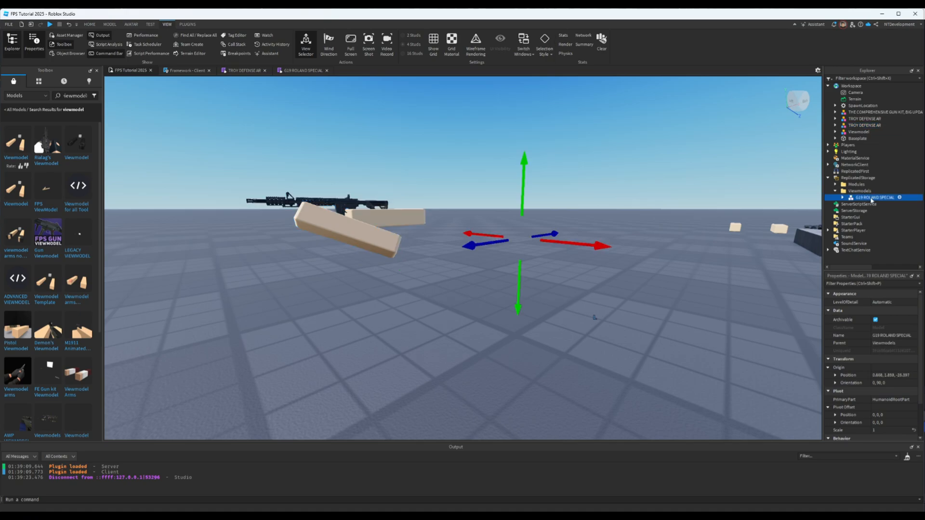
left_click_drag(858, 199, 864, 88)
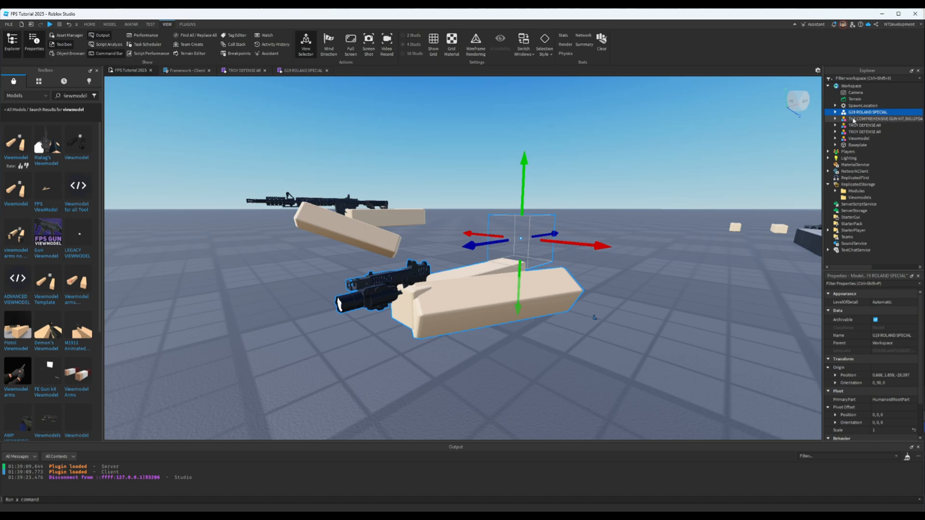
double_click(863, 127)
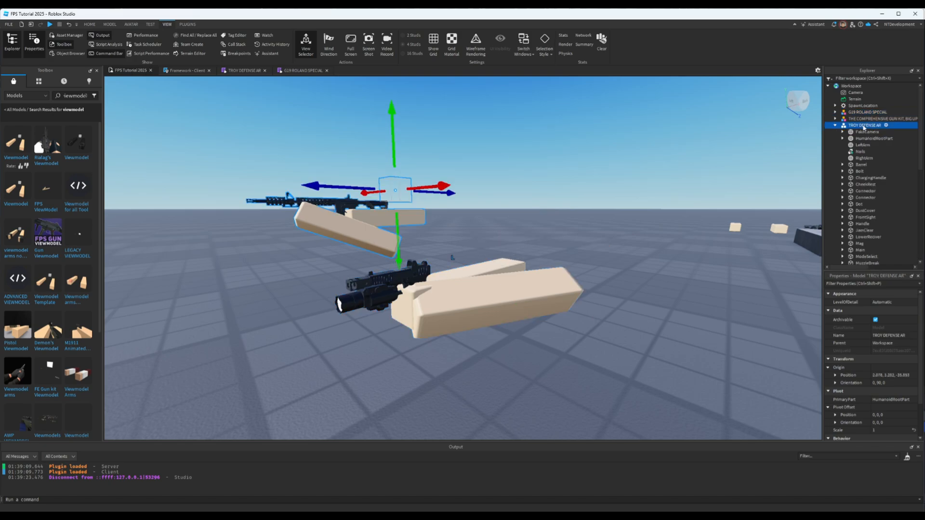
left_click(835, 125)
left_click_drag(853, 126, 859, 199)
left_click(828, 178)
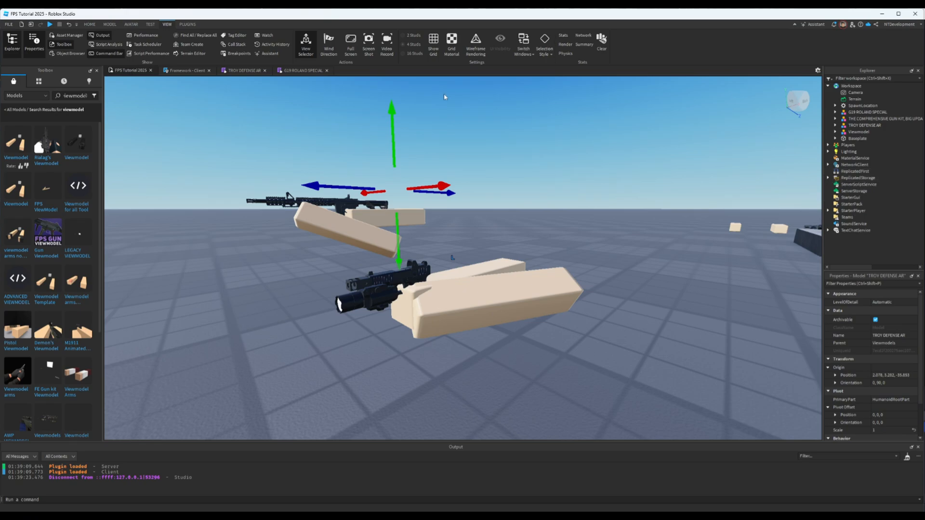
- Replace the first inventory entry in the Framework client script with "TROY DEFENSE AR"
left_click(182, 71)
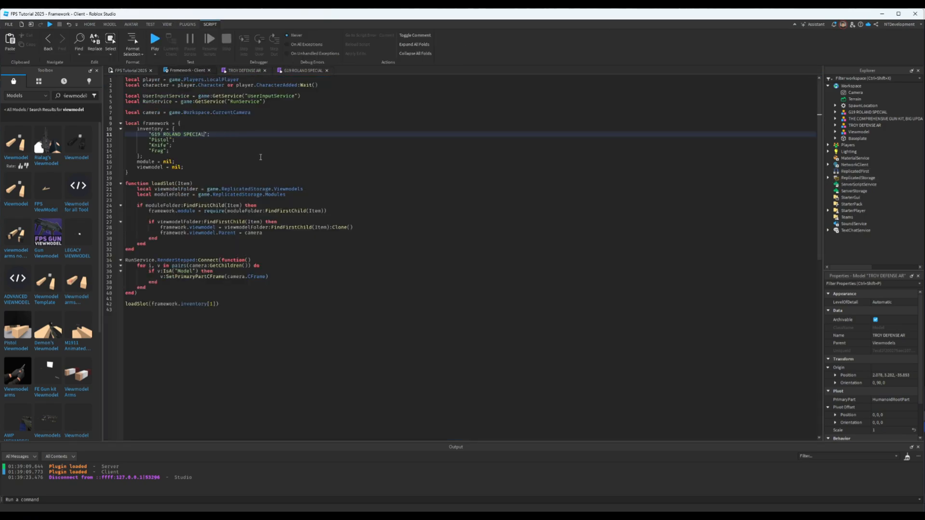
key("ctrl+v")
key("ctrl+v")
key("ctrl+v")
key("ctrl+BackSpace")
key("ctrl+BackSpace")
key("ctrl+BackSpace")
key("ctrl+BackSpace")
key("ctrl+BackSpace")
key("ctrl+BackSpace")
key("ctrl+BackSpace")
key("ctrl+BackSpace")
key("ctrl+shift+Left")
key("ctrl+shift+Left")
key("ctrl+shift+Left")
type("TROY DEFENSE AR")
key("Down")
key("Down")
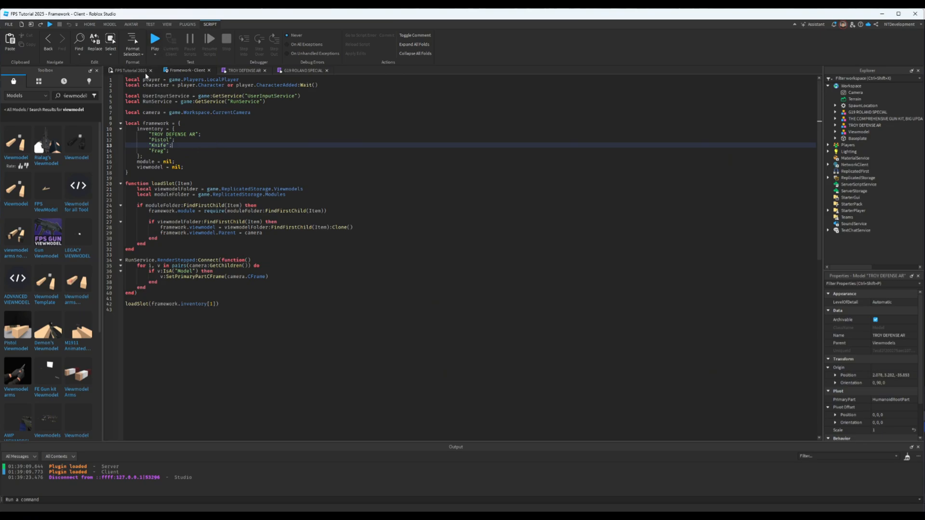
- Return to the 3D scene and show the contents of the Modules folder in ReplicatedStorage
left_click(129, 71)
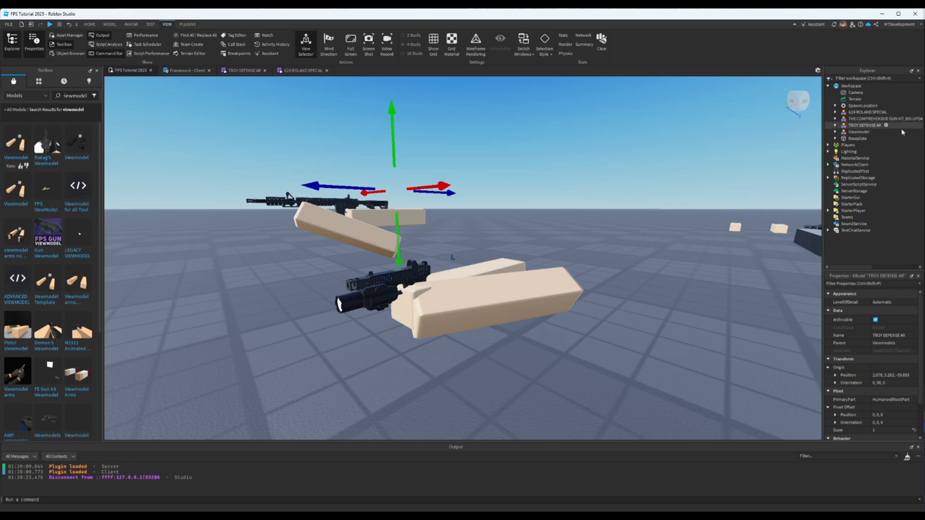
left_click(827, 178)
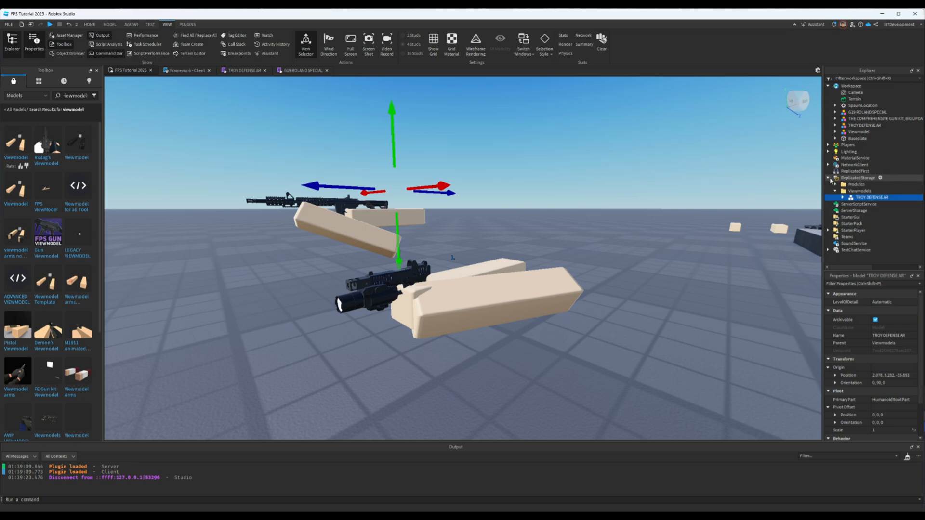
left_click(836, 184)
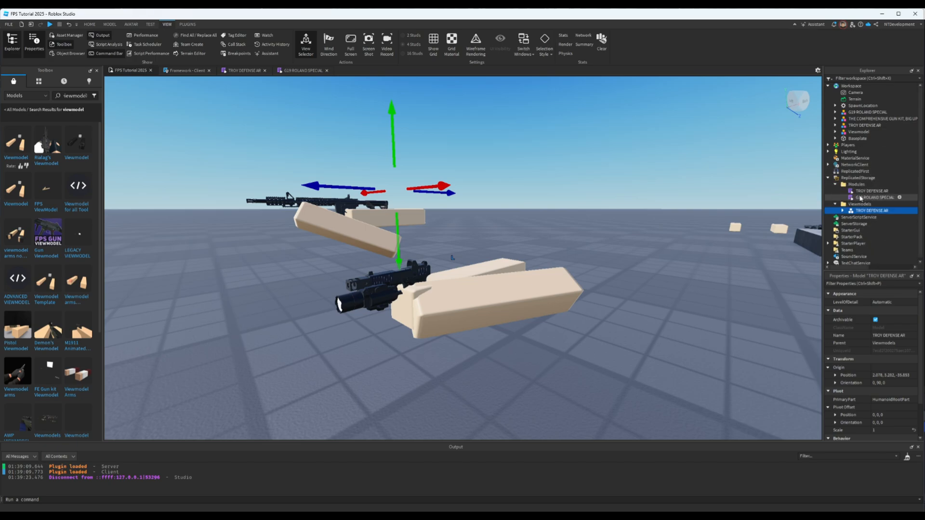
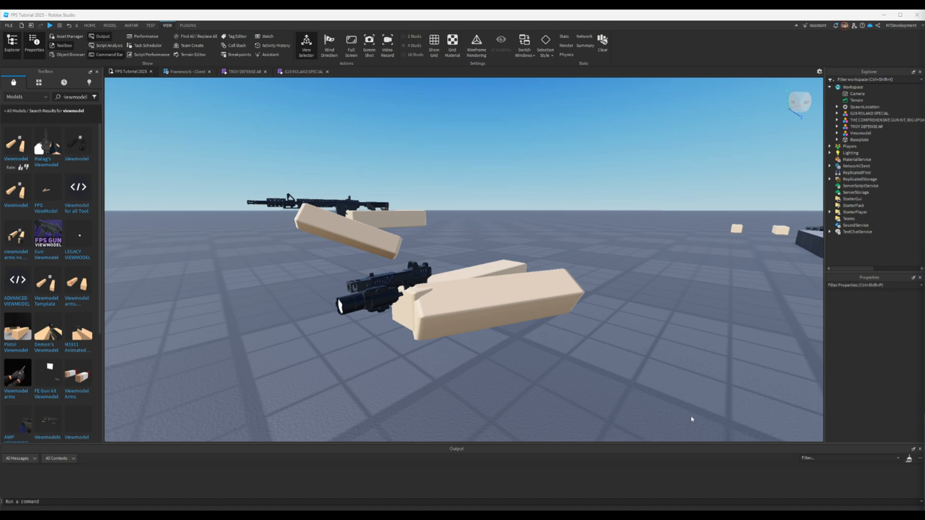
- Switch to Discord, view the full Additional_Script_Vid2.lua file and its published Google Docs copy, close both and return to Roblox Studio
key("alt+Tab")
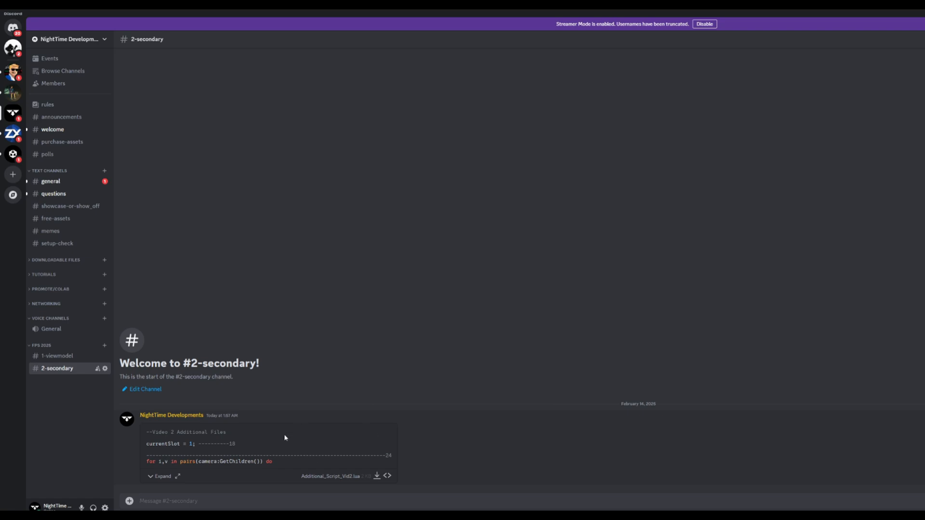
left_click(178, 476)
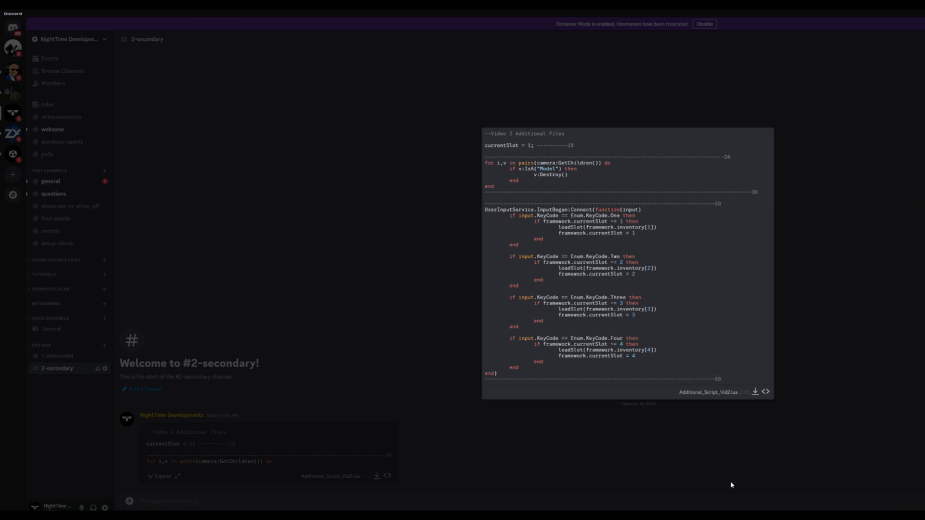
key("alt+Tab")
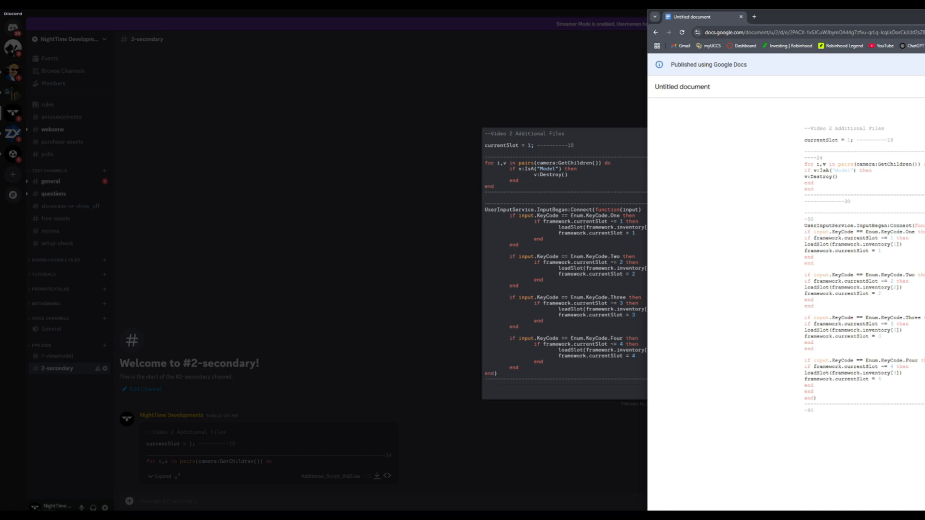
left_click_drag(924, 23, 654, 23)
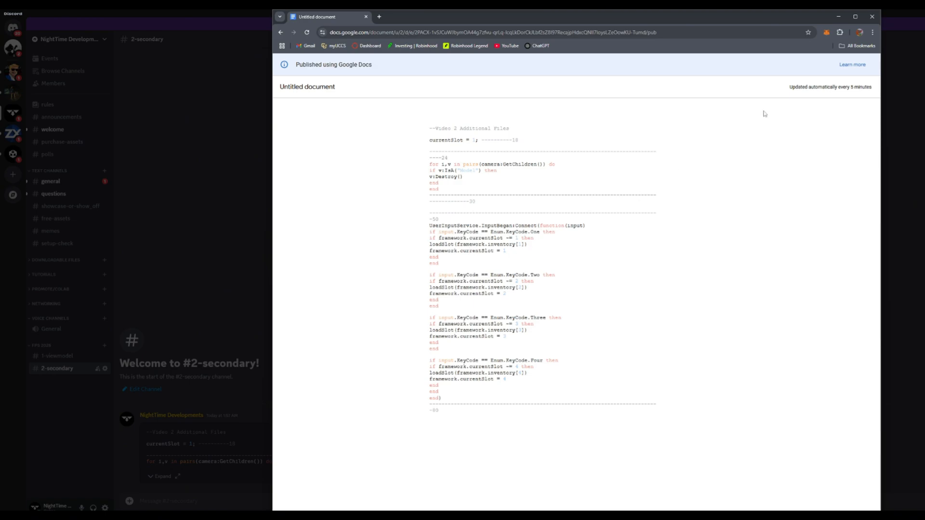
left_click(874, 18)
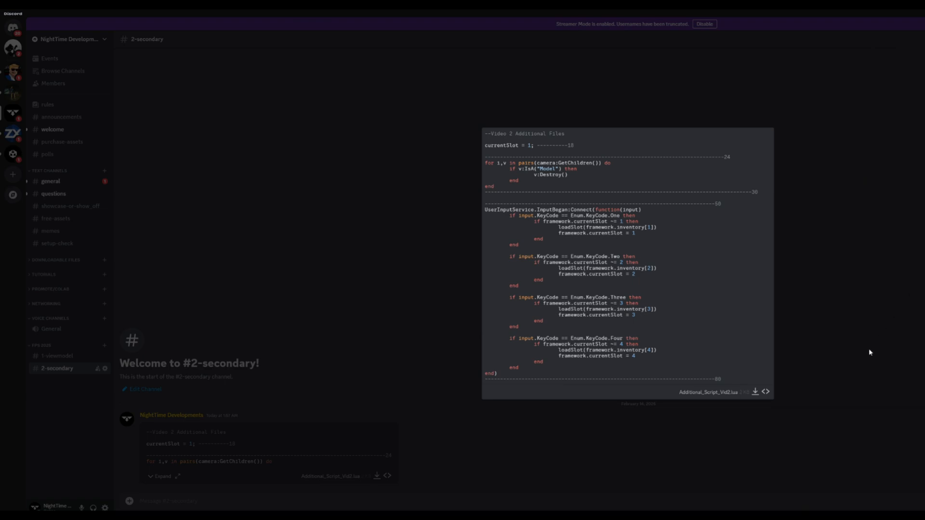
left_click(691, 404)
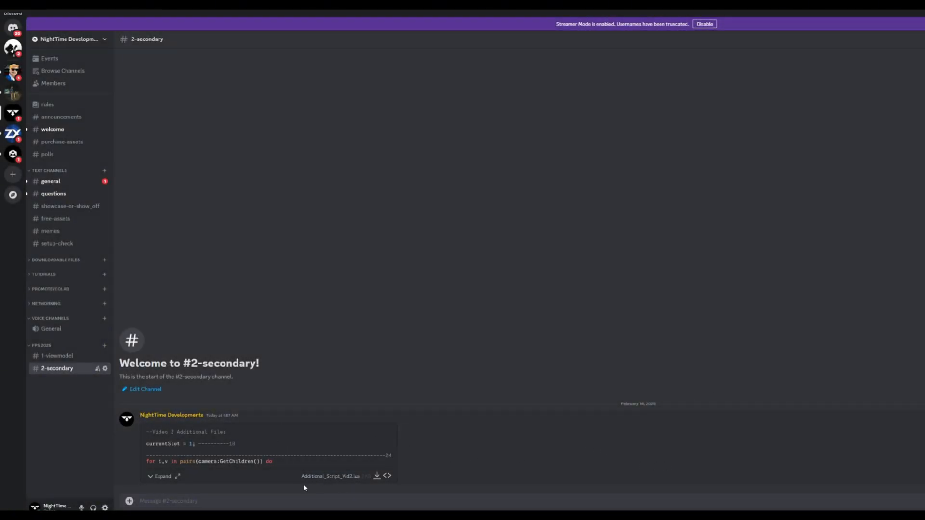
key("alt+Tab")
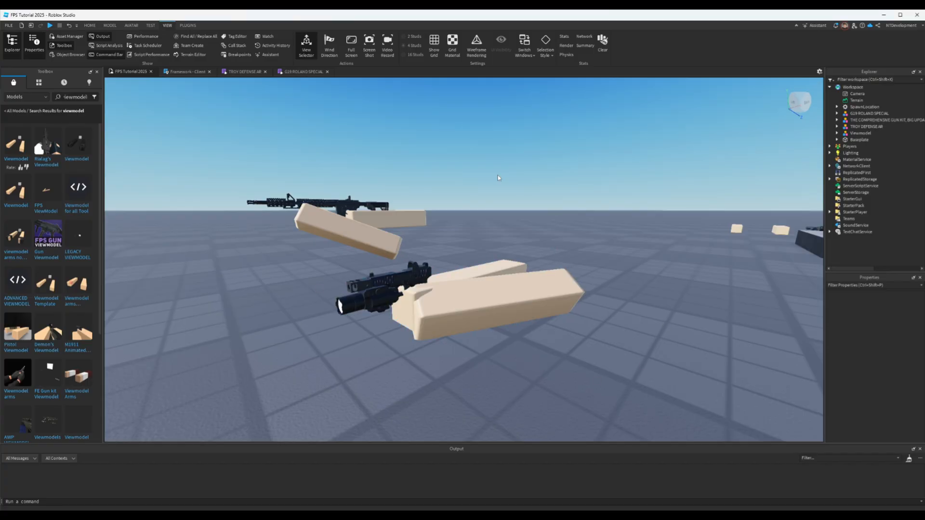
- Open the Framework client script at its beginning and check where it sits under StarterPlayerScripts in StarterPlayer
left_click(188, 71)
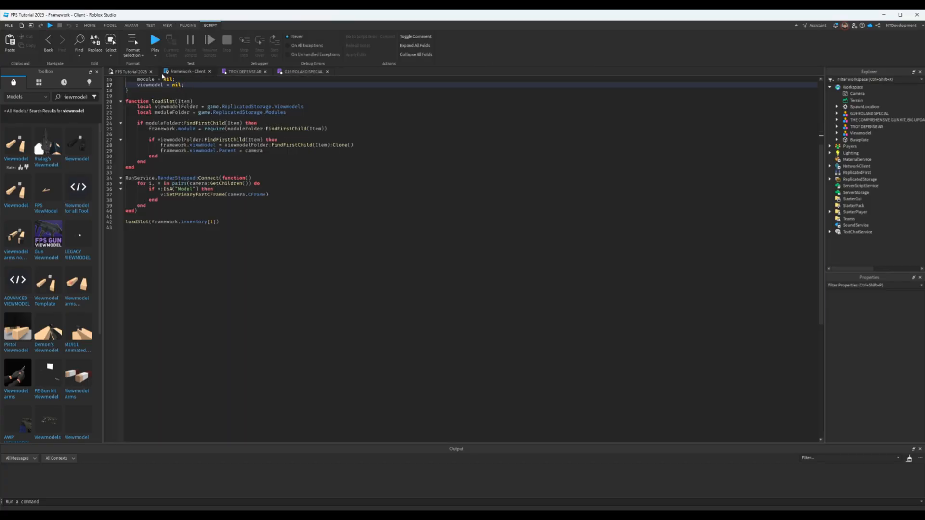
scroll(270, 191, "up", 5)
left_click(394, 228)
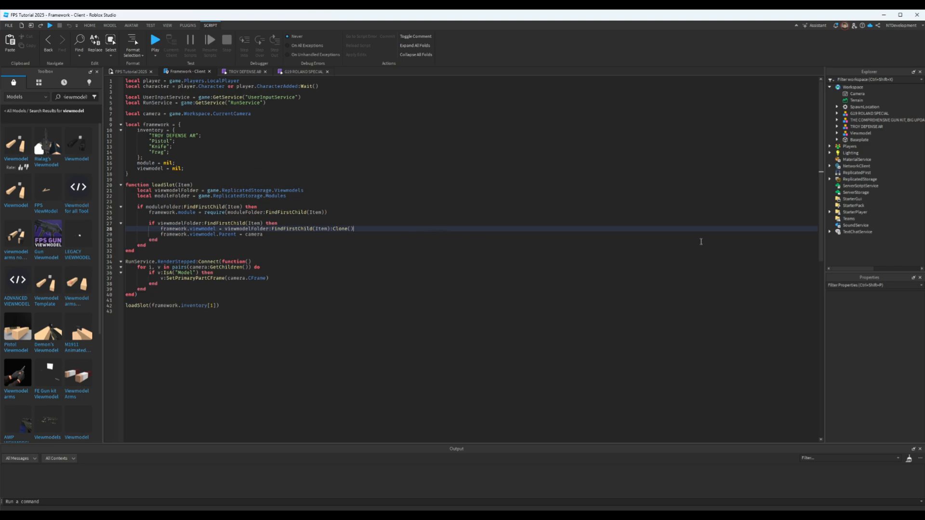
left_click(830, 213)
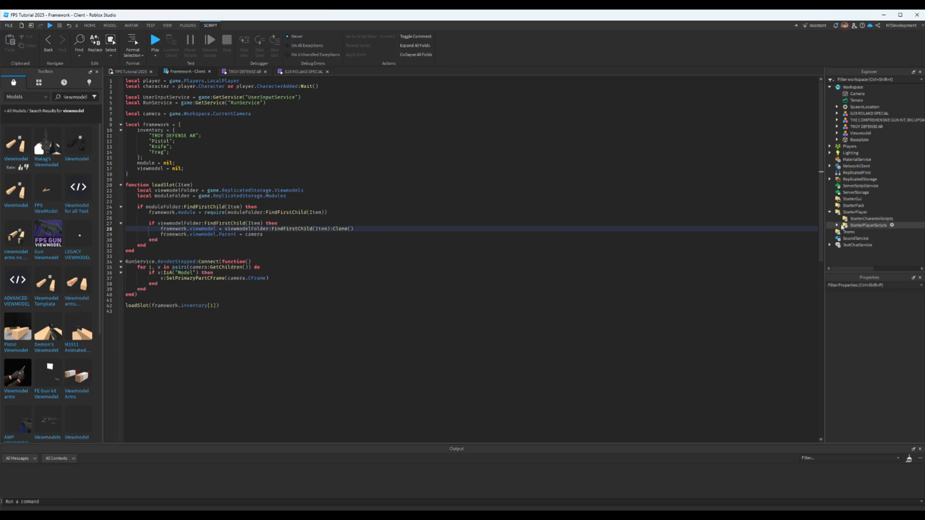
left_click(837, 225)
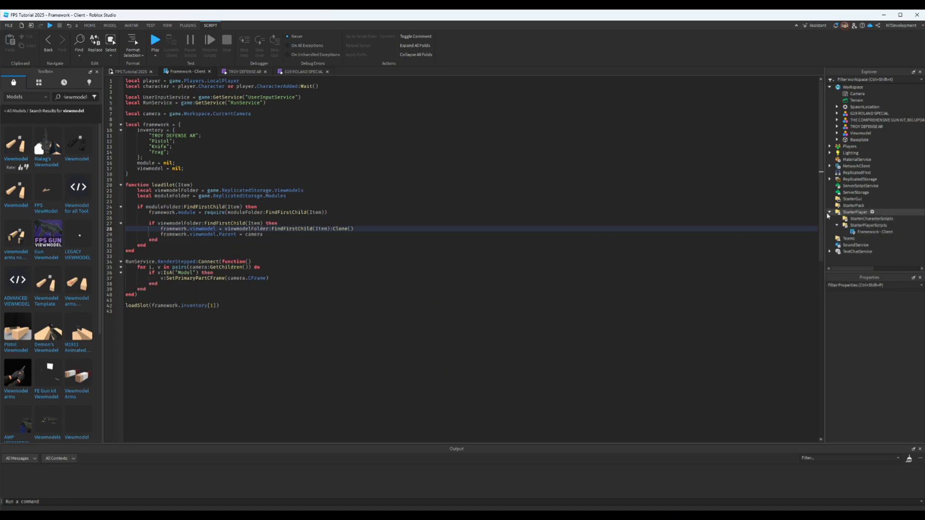
left_click(830, 213)
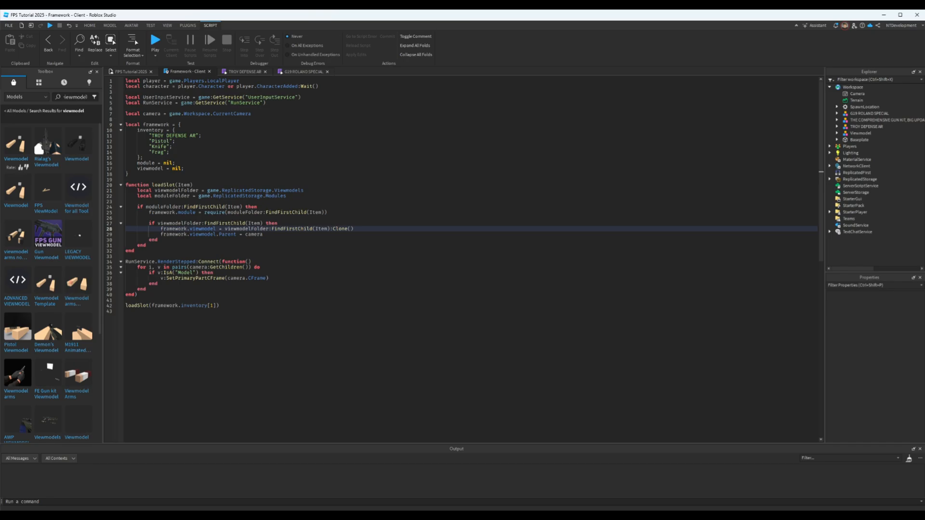
- Copy "currentSlot = 1;" with its line-18 marker from the Discord file into the framework table, on a new line below viewmodel
key("alt+Tab")
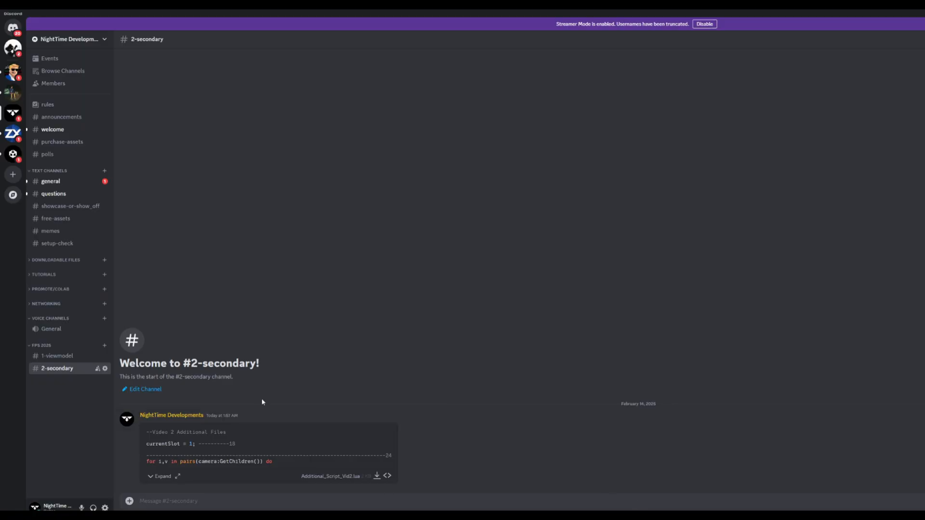
left_click(177, 476)
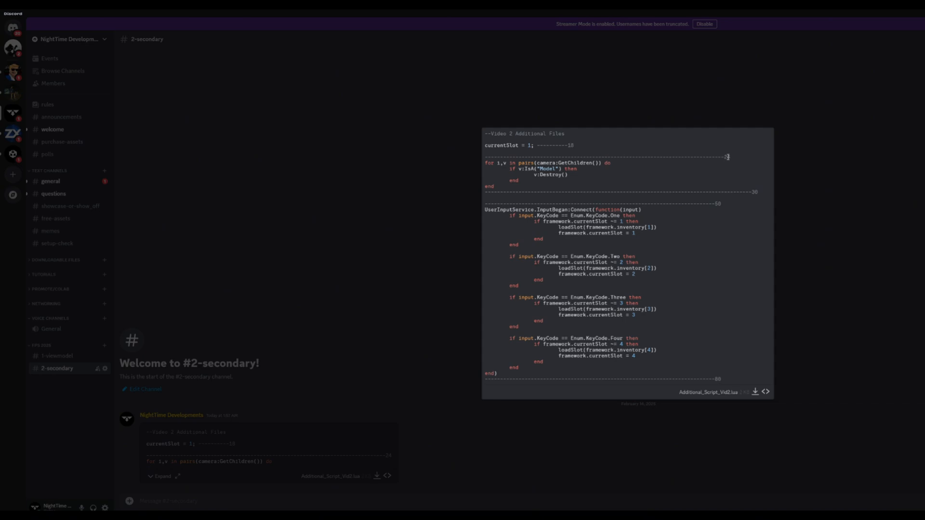
left_click_drag(578, 145, 485, 147)
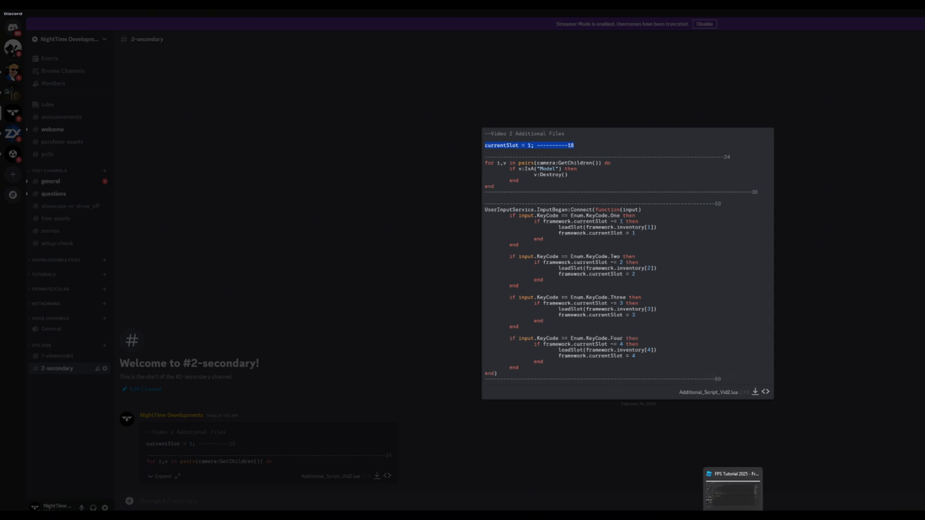
left_click(743, 501)
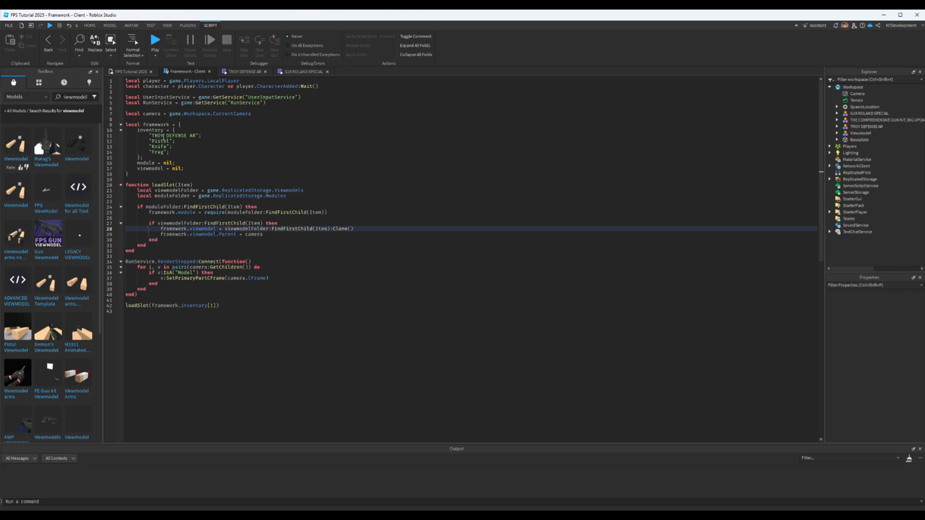
left_click(188, 169)
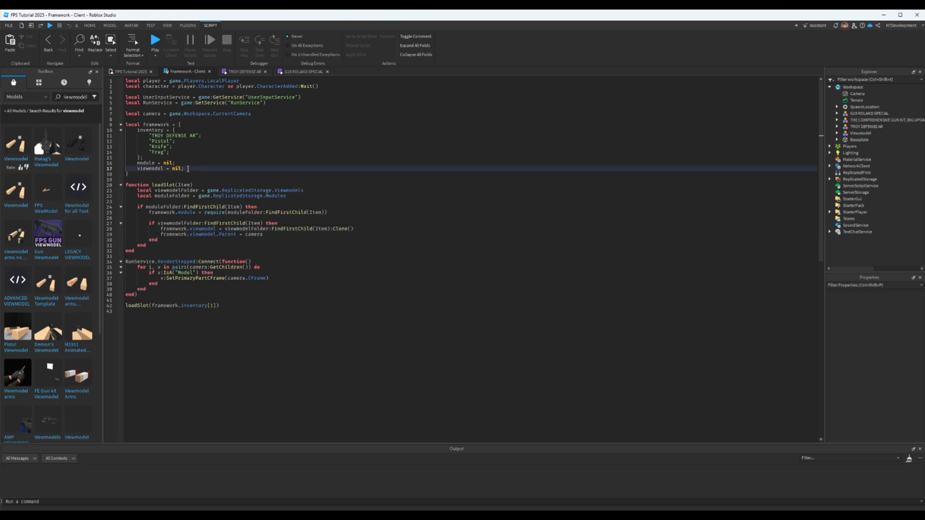
key("Return")
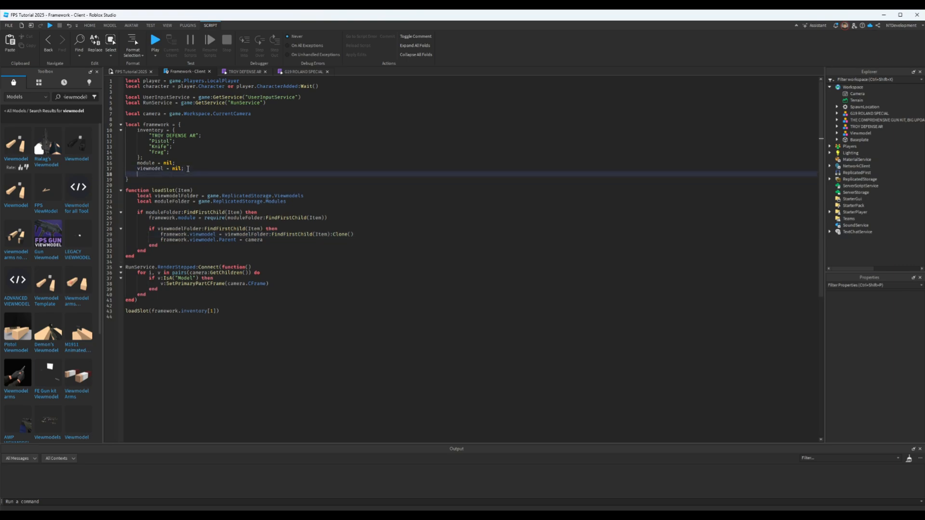
type("currentSlot = 1;")
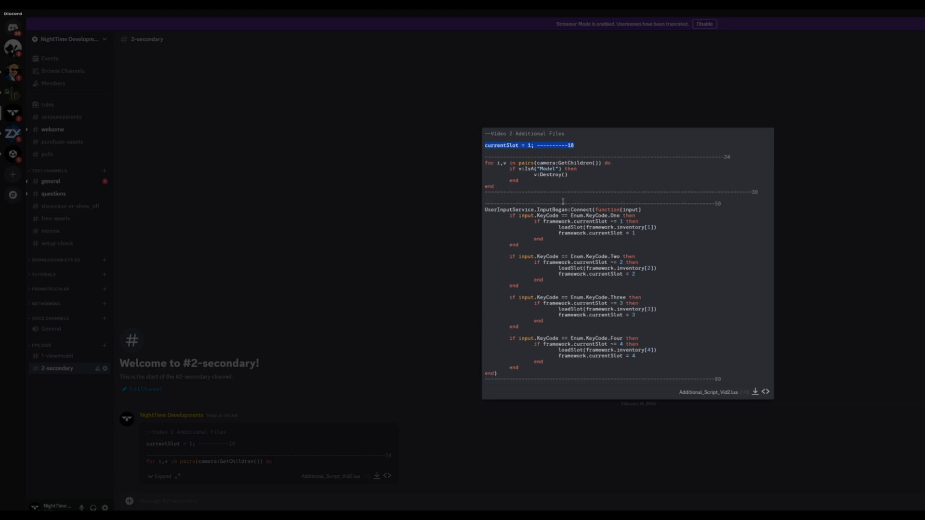
- Copy the loop that destroys camera Model children from the Discord file into loadSlot, directly below the moduleFolder declaration
left_click_drag(762, 196, 484, 162)
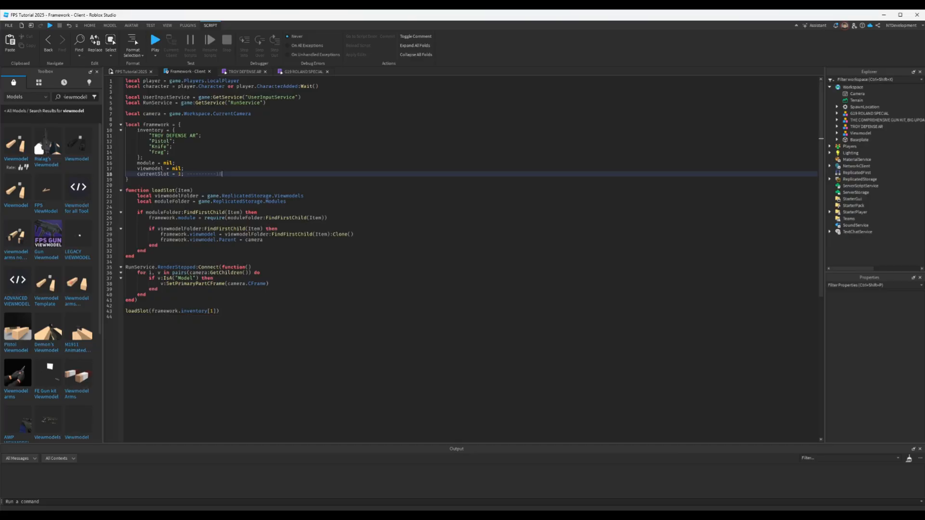
left_click(294, 206)
left_click(299, 202)
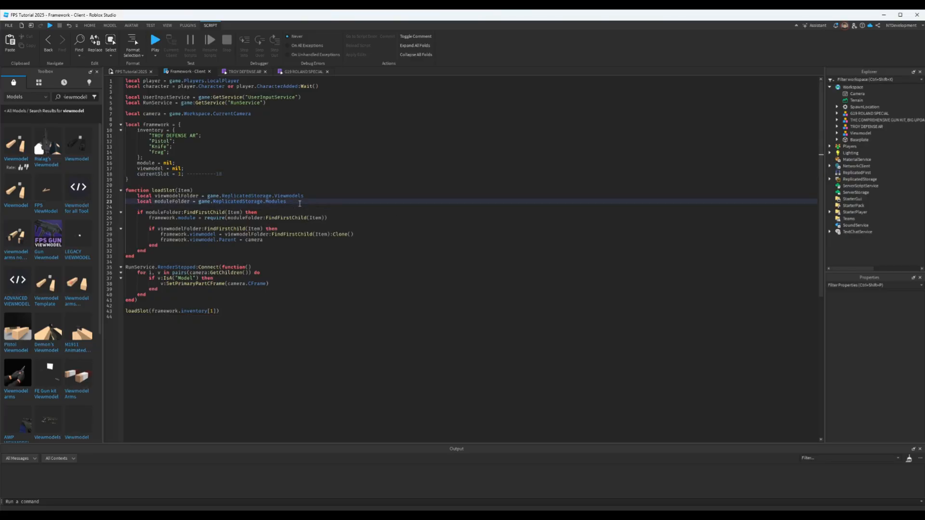
type("for i,v in pairs(camera:GetChildren()) do \tif v:IsA(\"Model\") then \t\tv:Destroy() \tend end")
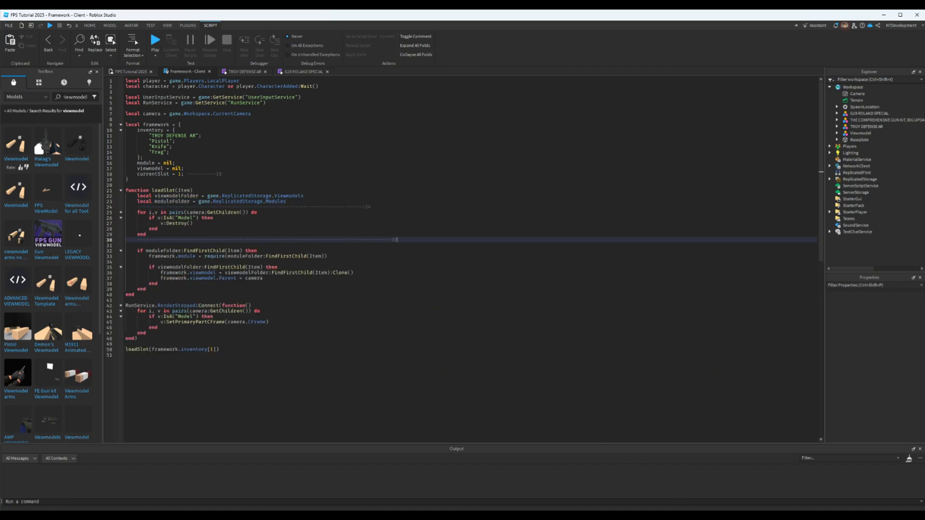
- Copy the UserInputService.InputBegan block for number keys One to Four from Discord and insert it on line 51, below the loadSlot call
left_click(677, 480)
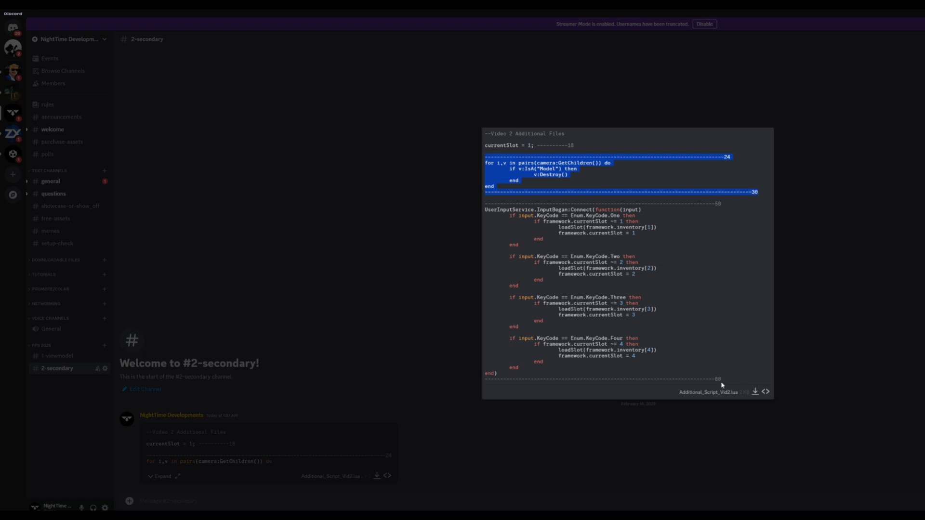
left_click_drag(721, 385, 485, 205)
key("ctrl+c")
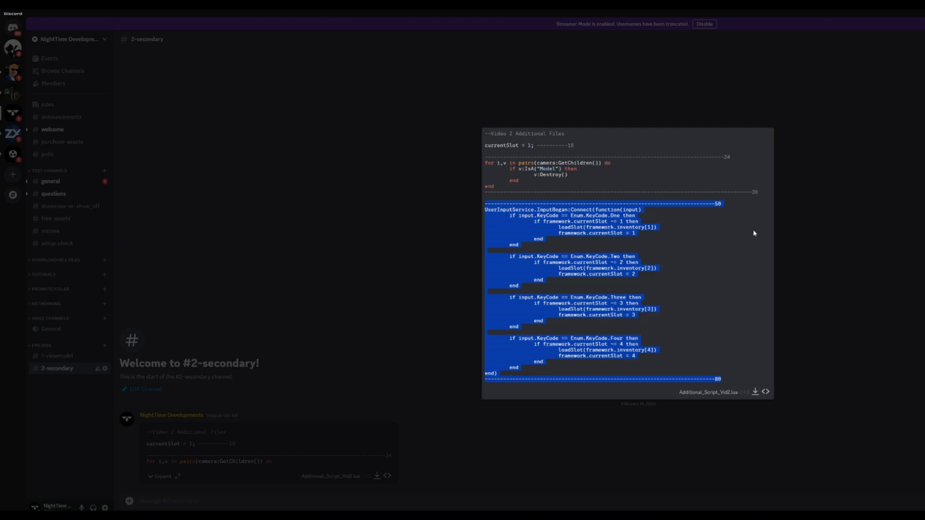
left_click(819, 517)
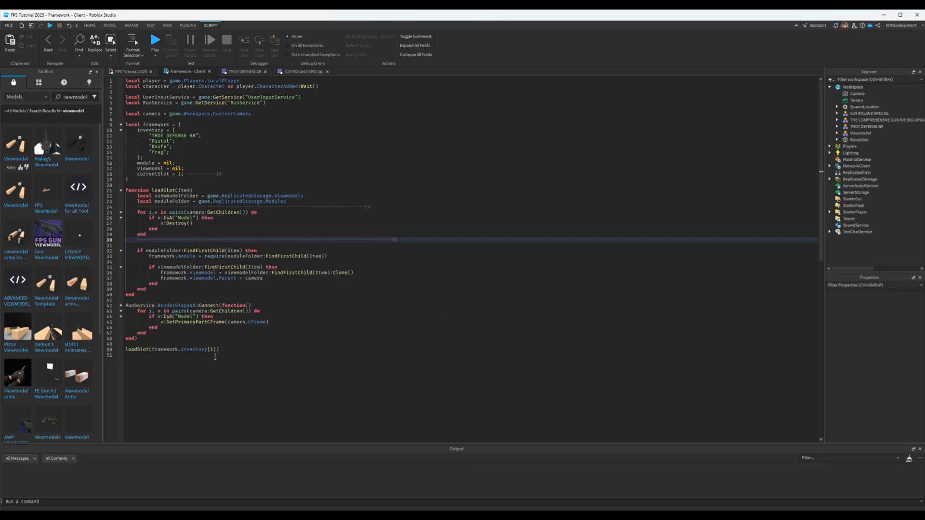
left_click(229, 351)
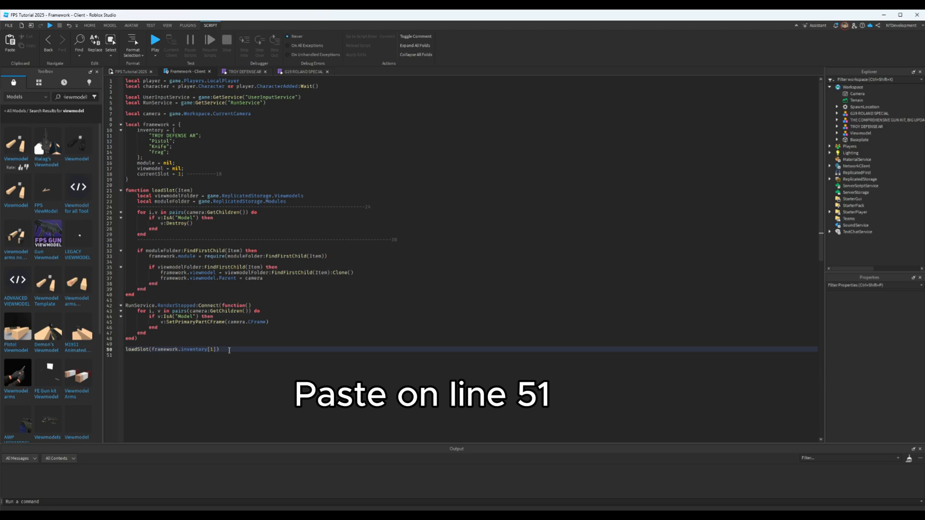
key("Return")
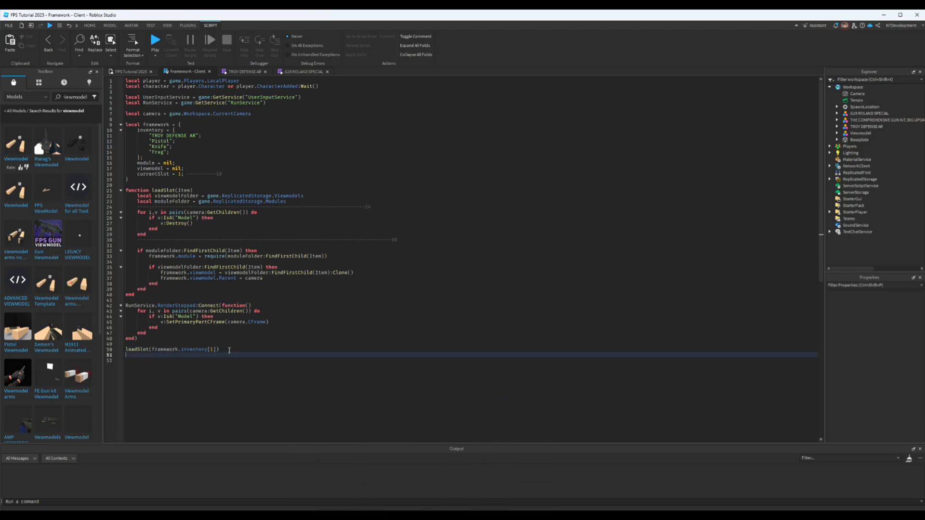
key("ctrl+v")
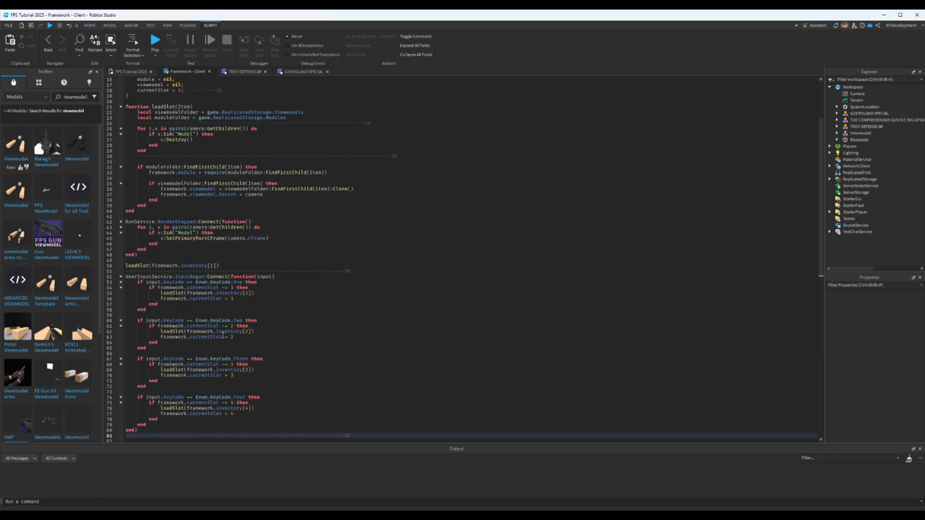
scroll(249, 266, "down", 1)
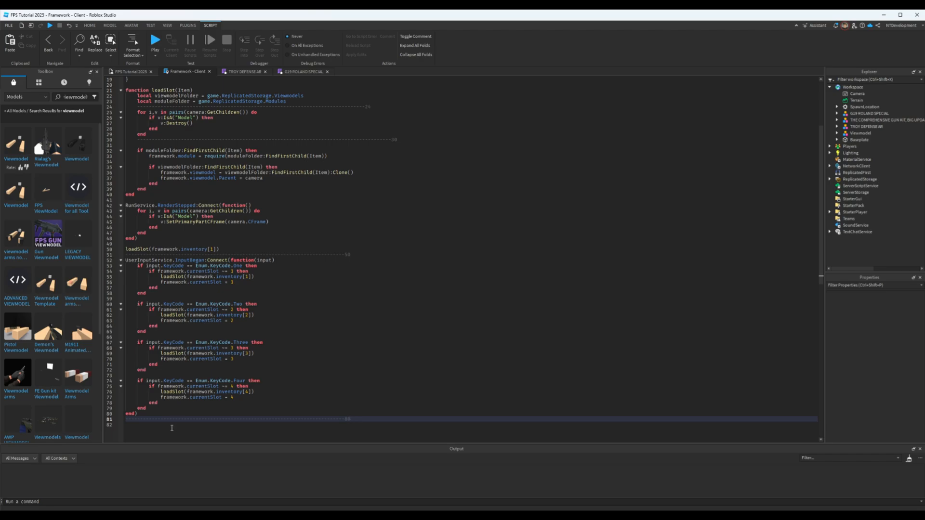
left_click(145, 413)
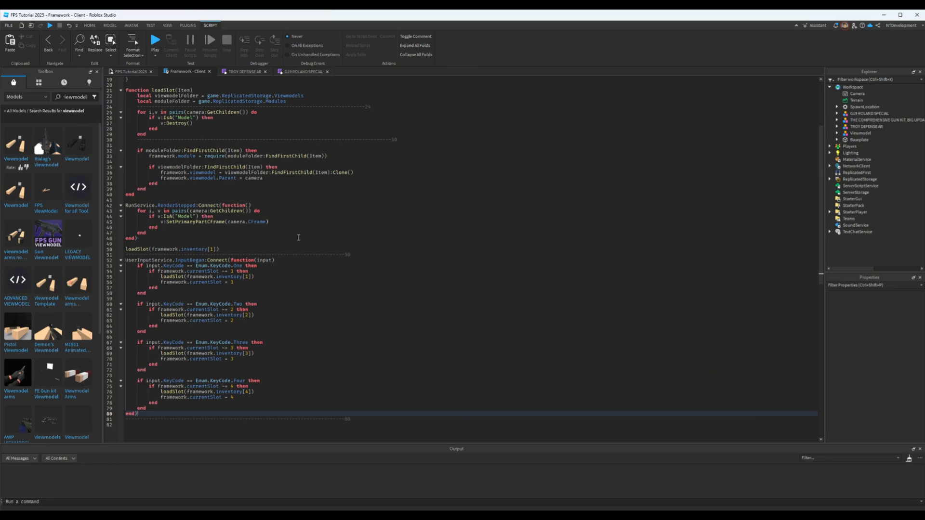
- Return to the 3D scene and move the G19 ROLAND SPECIAL model from Workspace into ReplicatedStorage's Viewmodels folder
left_click(130, 71)
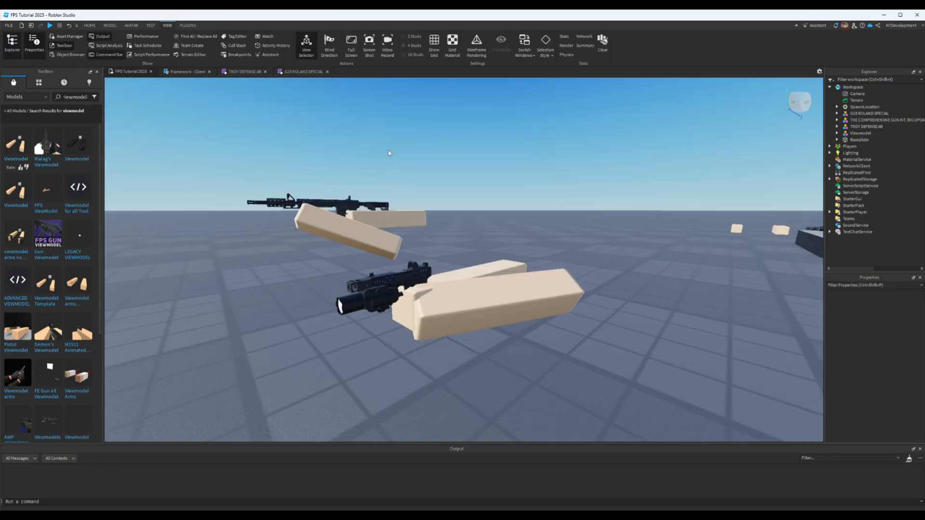
left_click(865, 116)
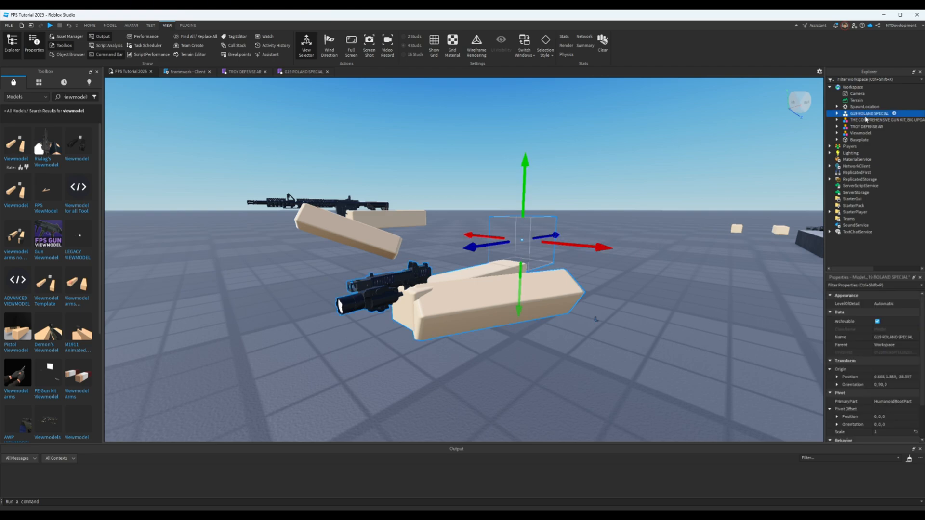
left_click_drag(866, 119, 861, 186)
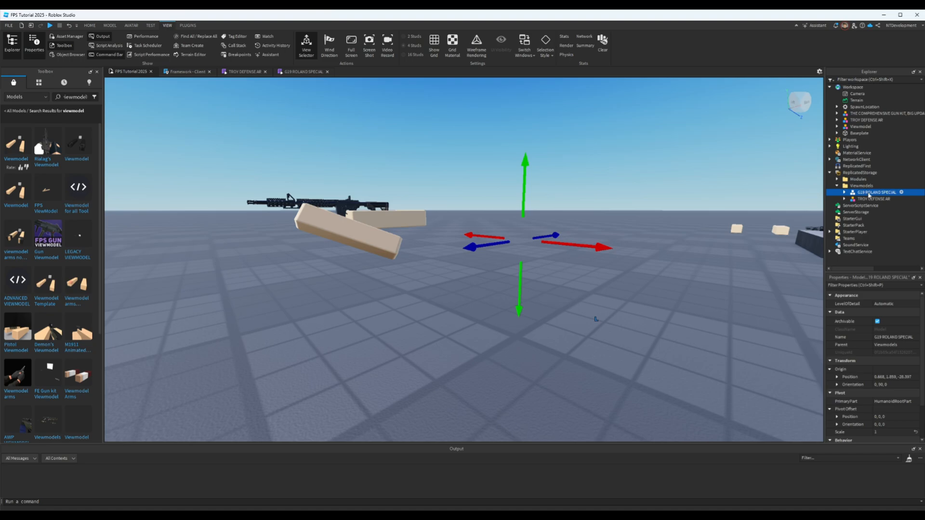
double_click(869, 194)
key("ctrl+c")
- Reopen the Framework client script and review it from the inventory table to the number-key slot handlers
left_click(188, 73)
scroll(241, 215, "up", 6)
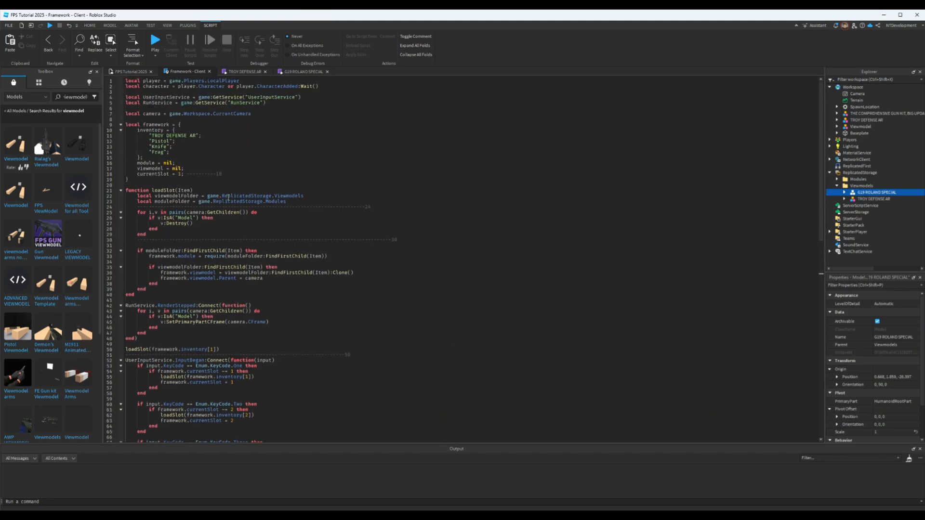
left_click(138, 131)
left_click(226, 174)
scroll(305, 257, "down", 5)
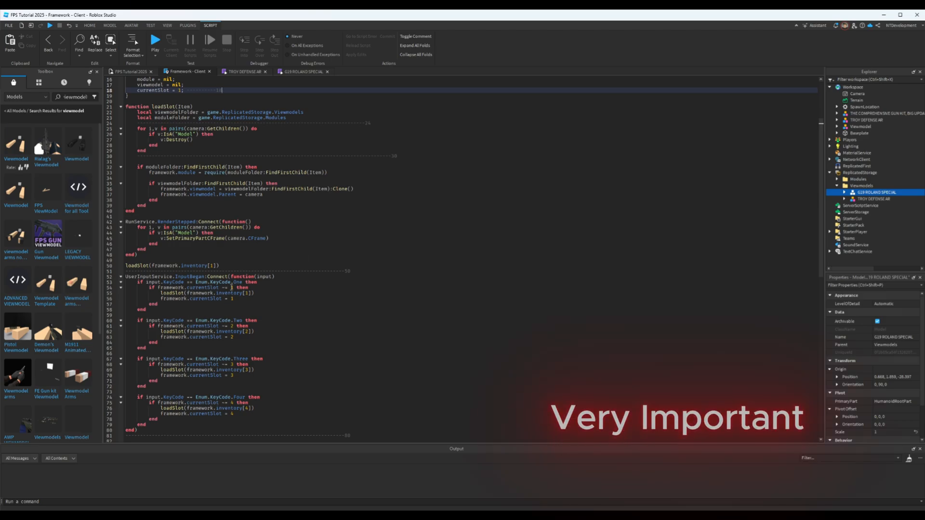
- Replace the "Pistol" entry in the framework's inventory table with "G19 ROLAND SPECIAL"
scroll(194, 145, "up", 3)
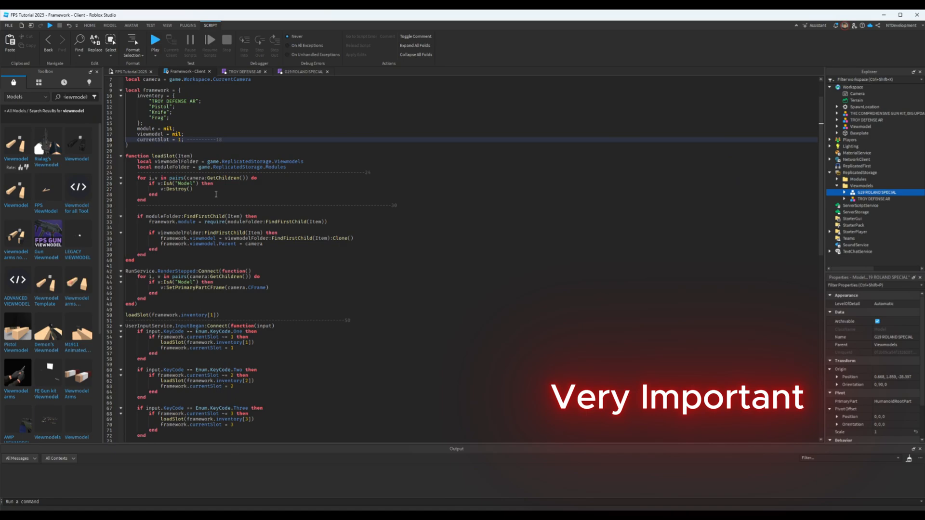
scroll(216, 194, "up", 2)
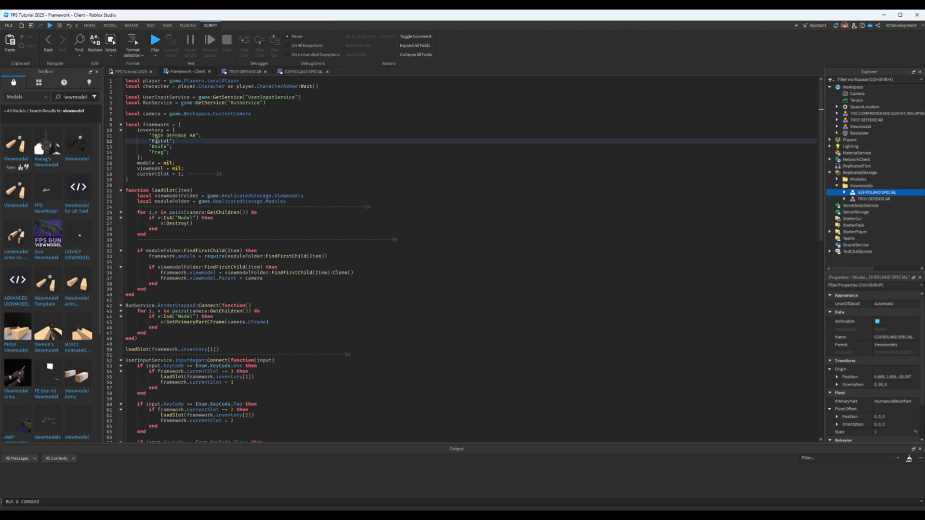
double_click(157, 141)
key("ctrl+v")
- Return to the 3D scene, start a playtest, and zoom the character's camera into first-person view
left_click(130, 72)
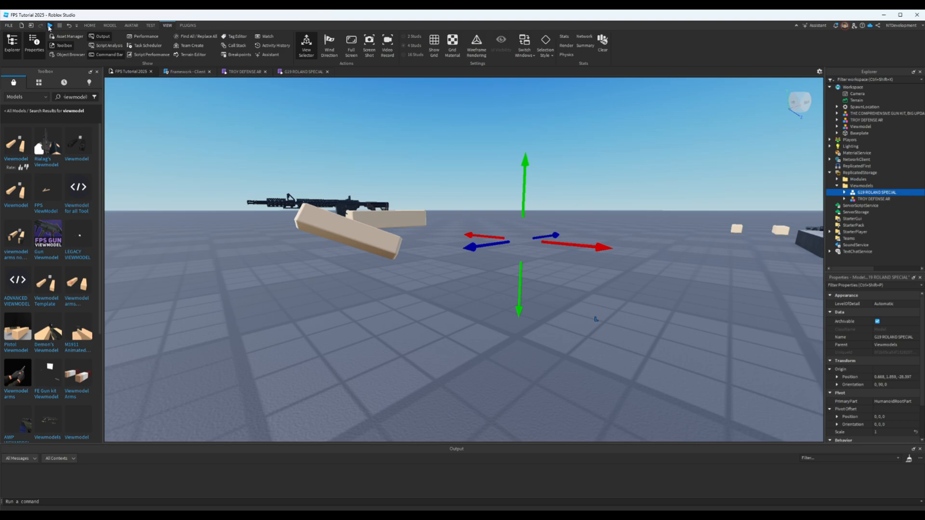
left_click(49, 26)
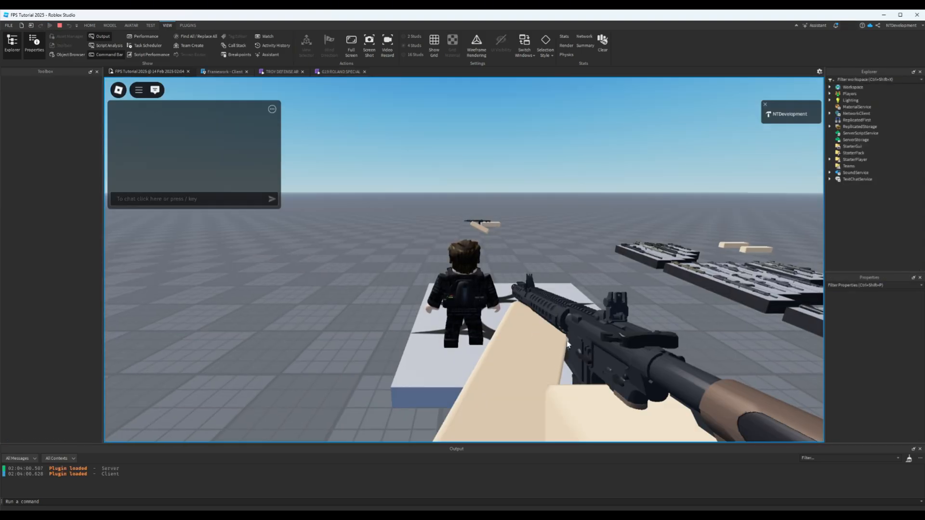
scroll(567, 345, "up", 5)
key("a")
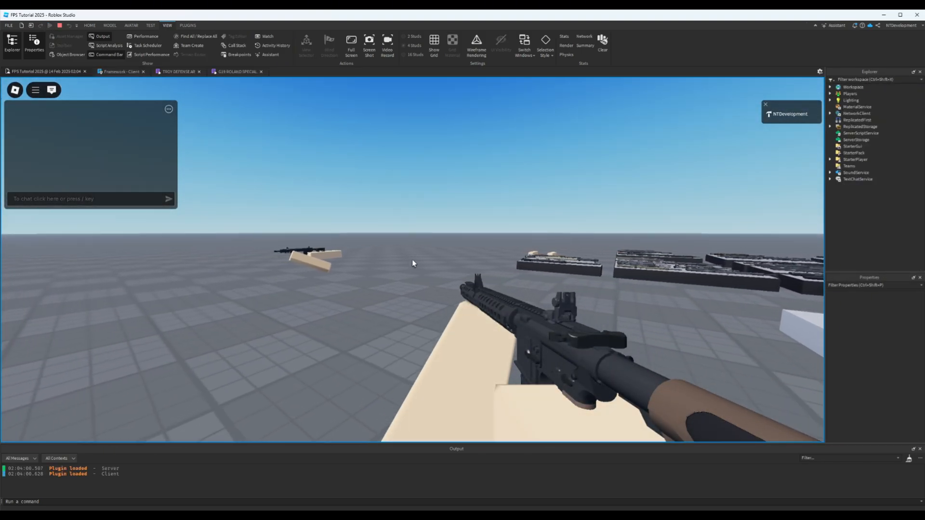
- Test swapping between the slot 1 TROY DEFENSE AR and slot 2 G19 ROLAND SPECIAL viewmodels while moving around
key("2")
key("a")
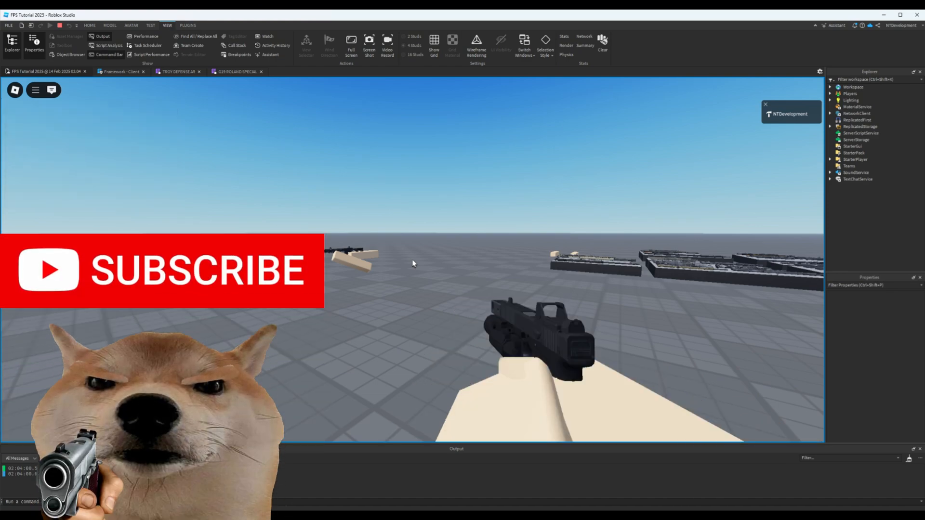
key("d")
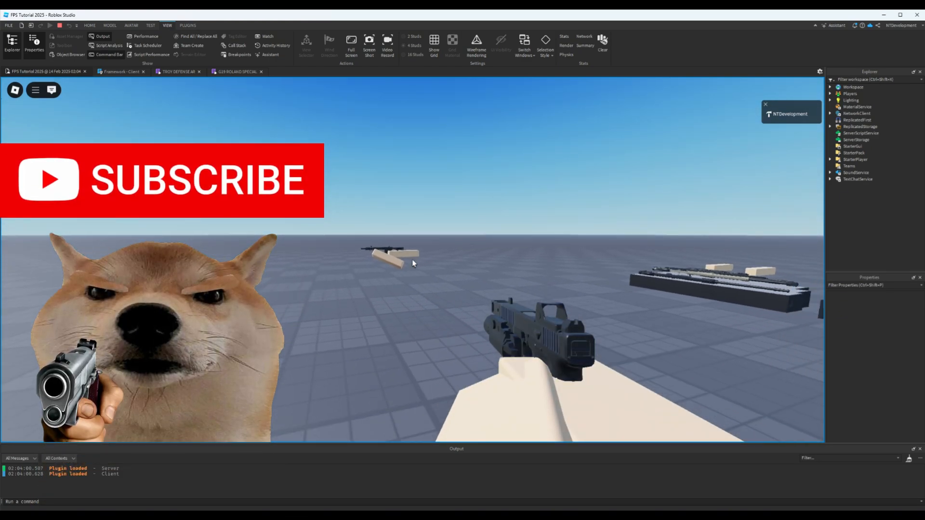
key("1")
key("2")
key("1")
key("2")
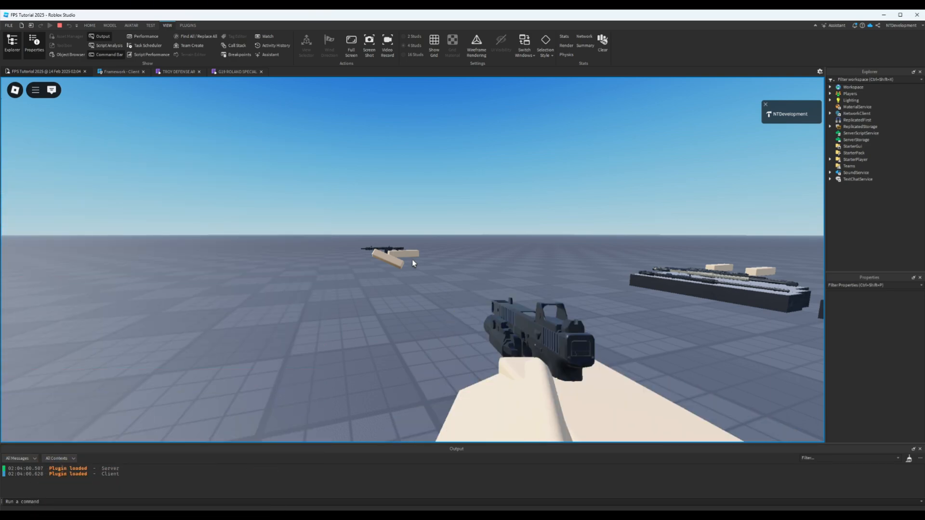
key("1")
key("w")
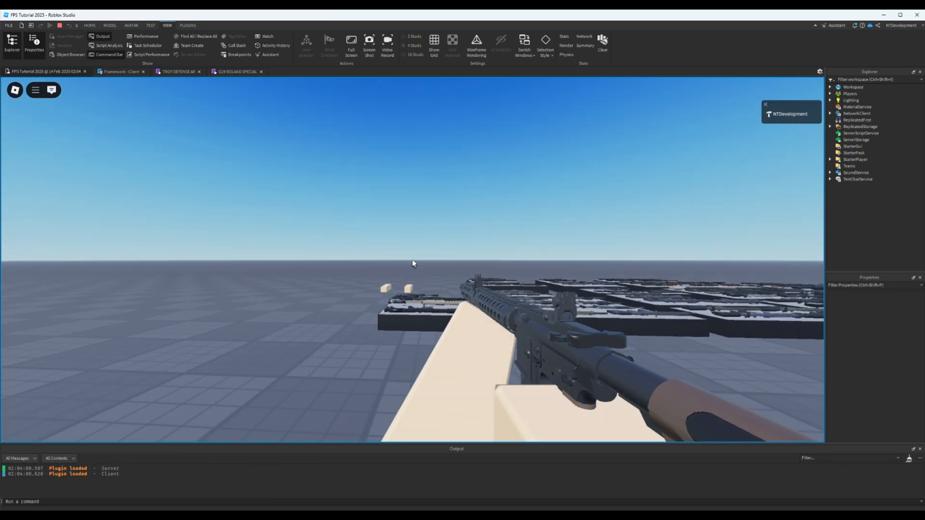
key("2")
key("1")
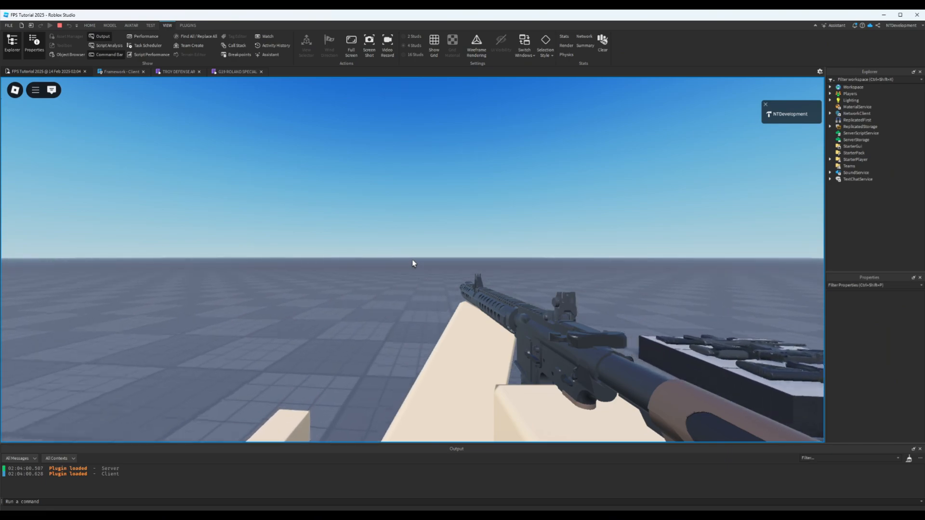
key("2")
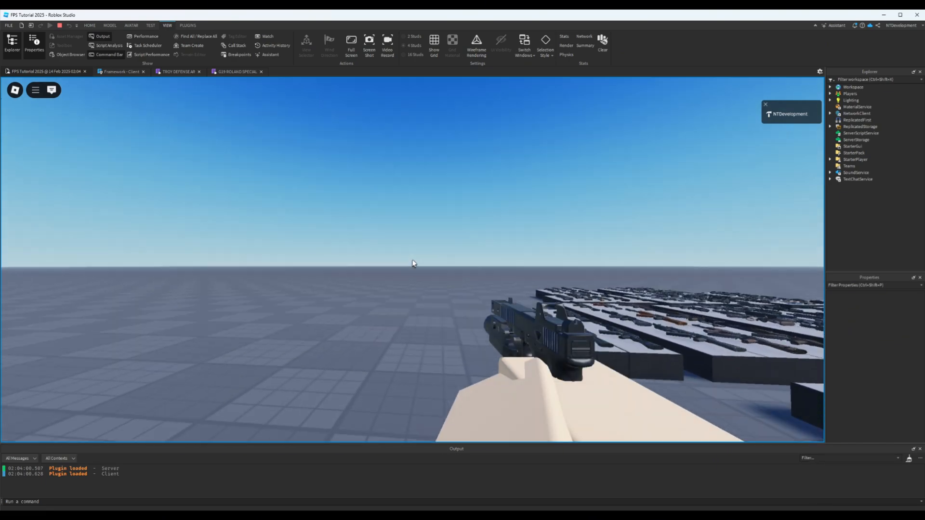
- Open the in-game menu, resume the playtest, and repeatedly swap weapons between slots 1 and 2 again
key("Escape")
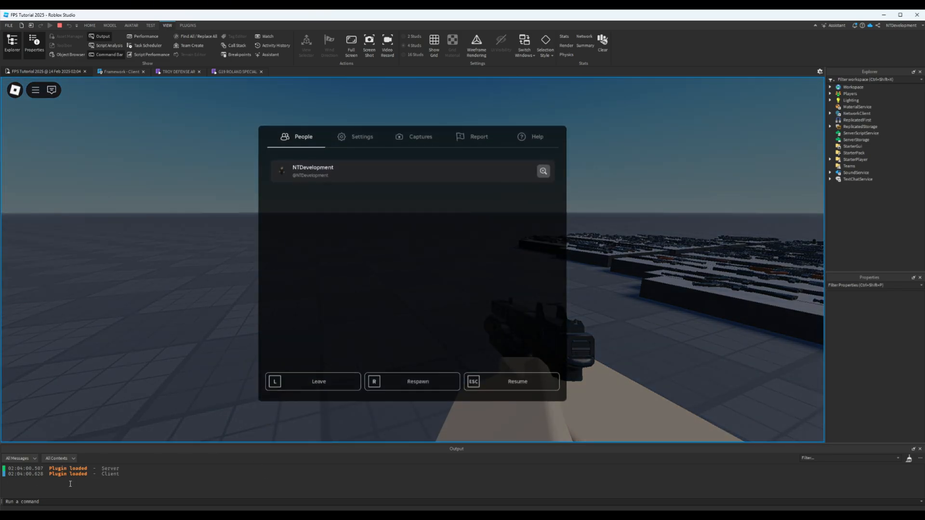
left_click(530, 380)
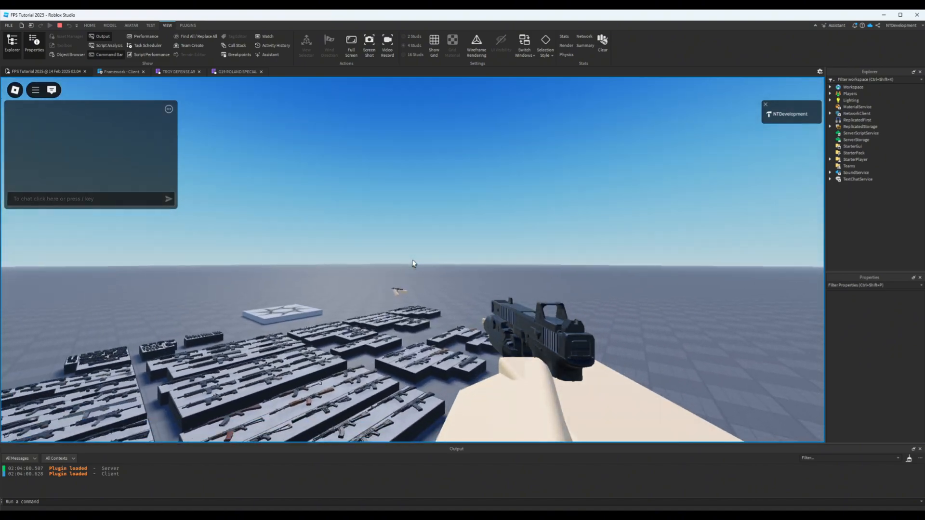
key("1")
key("2")
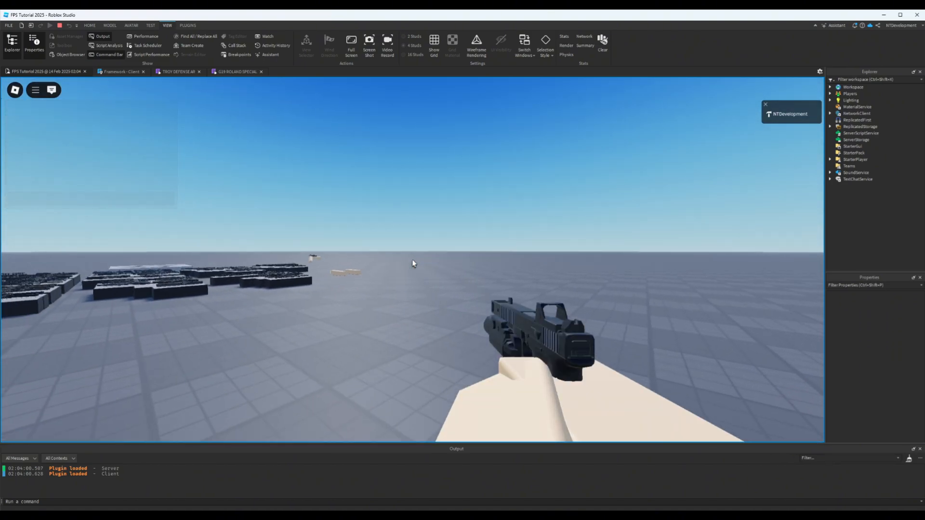
key("1")
key("2")
key("2")
key("1")
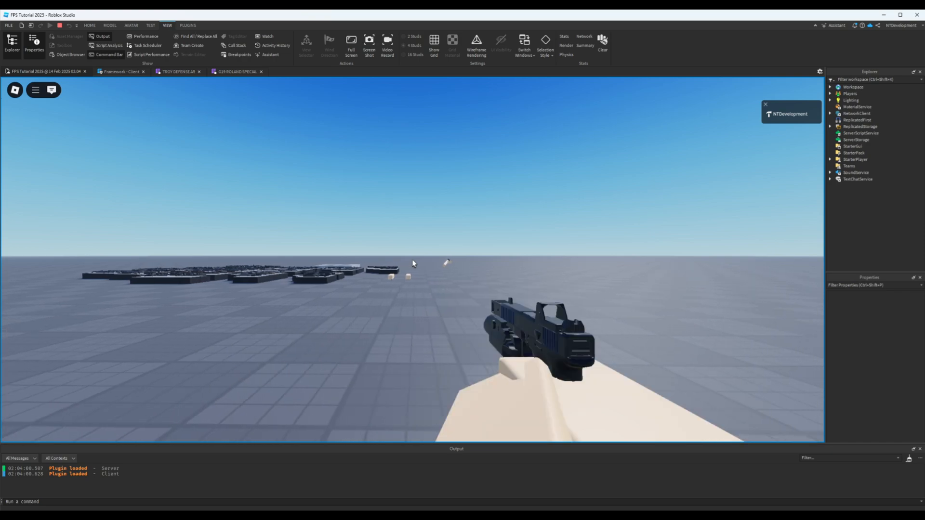
key("2")
- Walk and jump around the map with the TROY DEFENSE AR equipped to check how the viewmodel follows the camera
key("w")
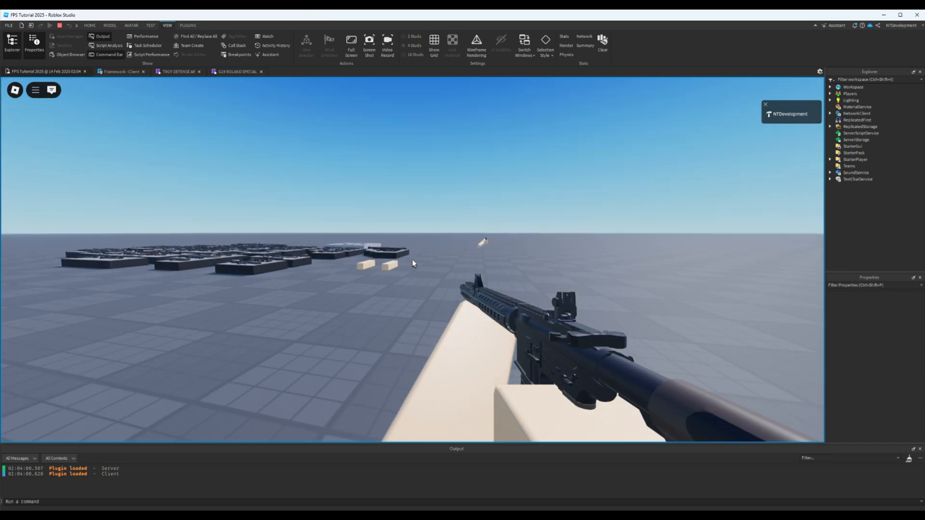
key("space")
key("w")
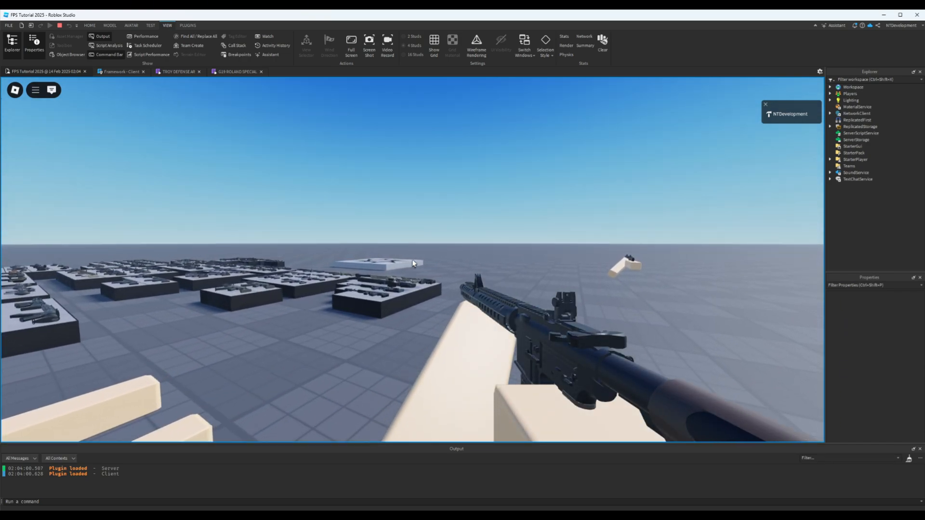
key("w")
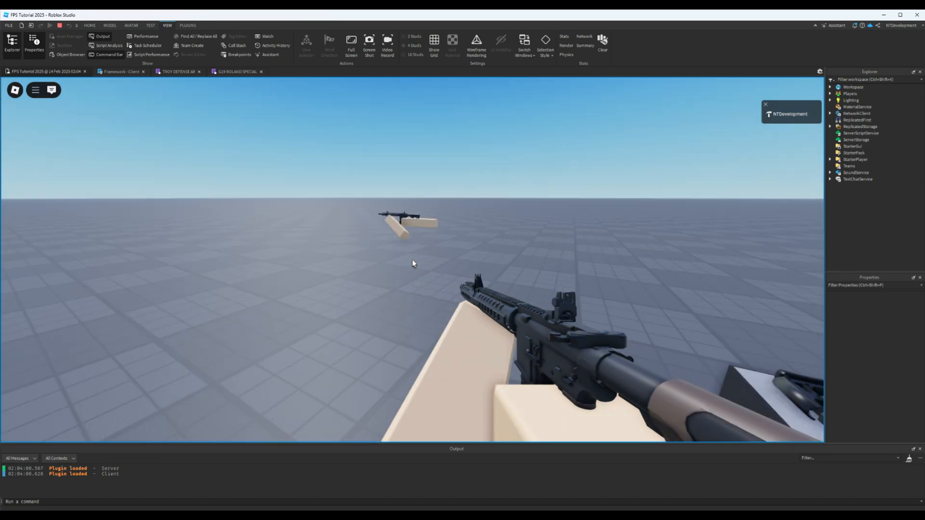
key("s")
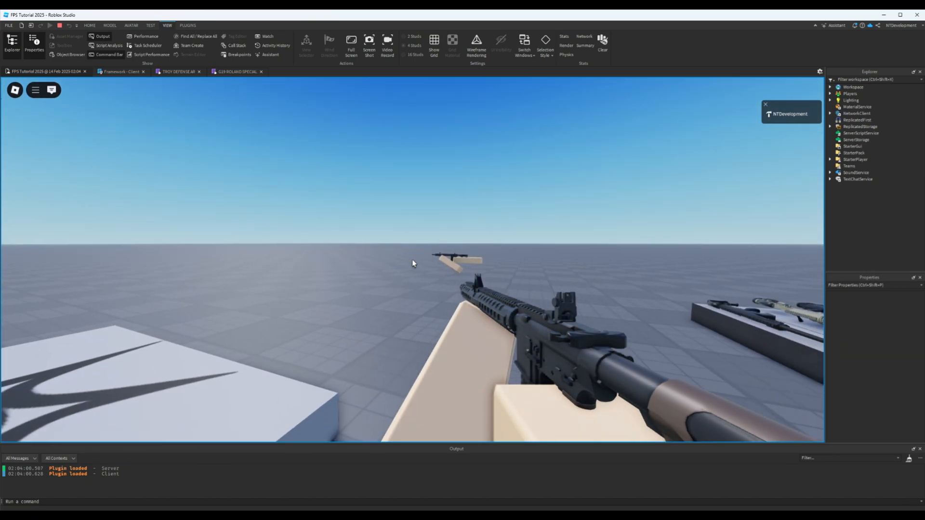
key("a")
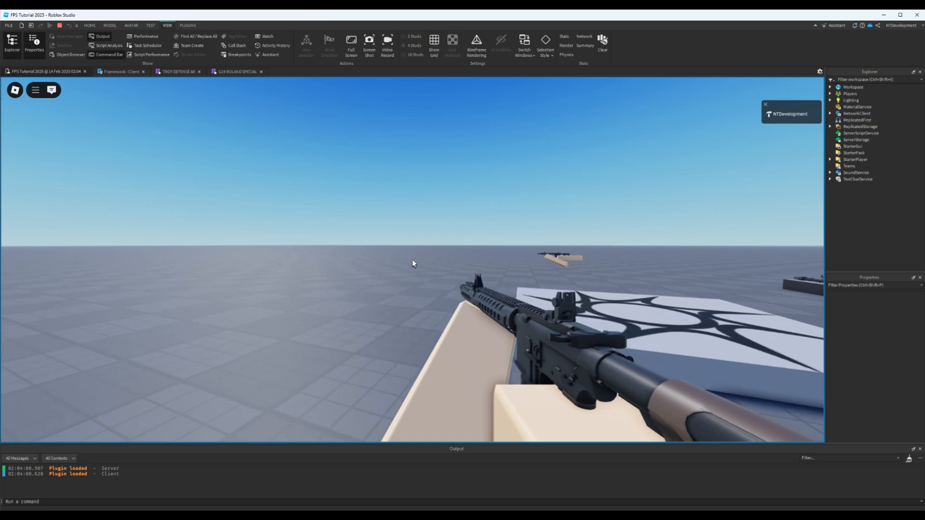
key("w")
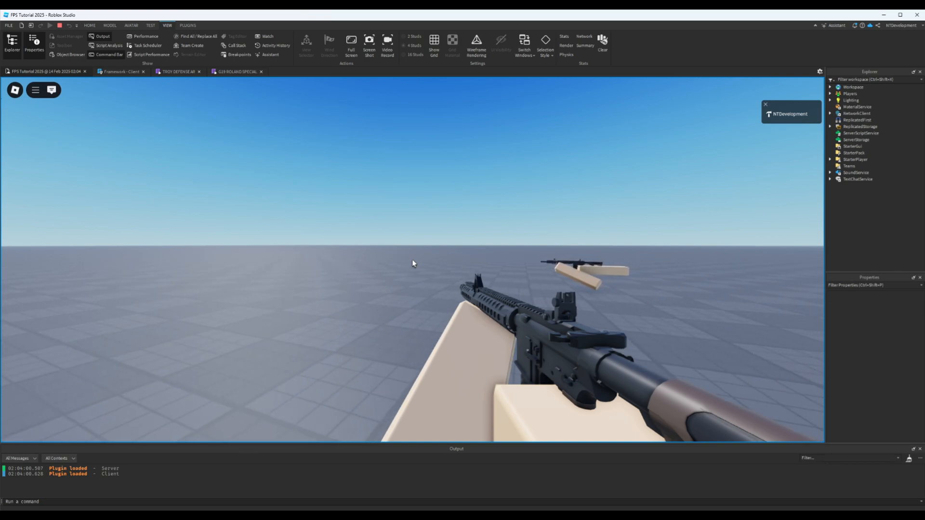
key("space")
key("s")
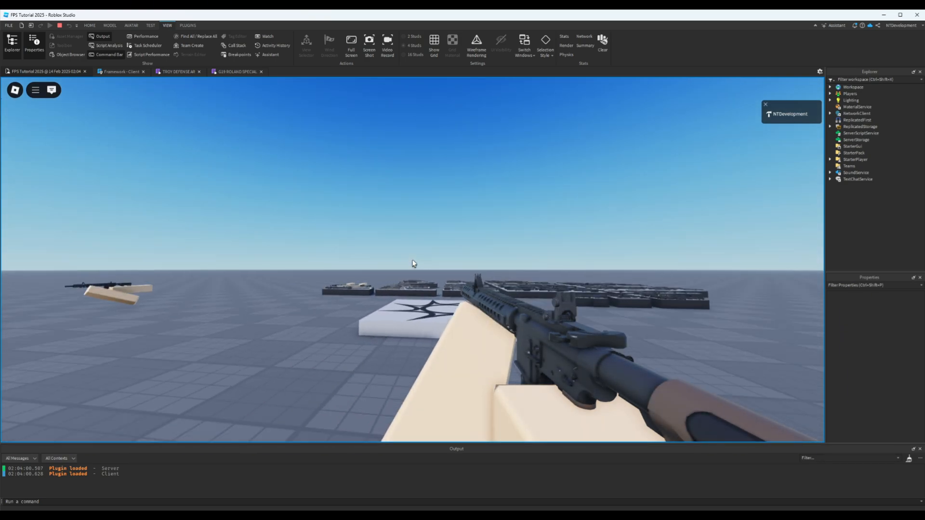
key("d")
key("a")
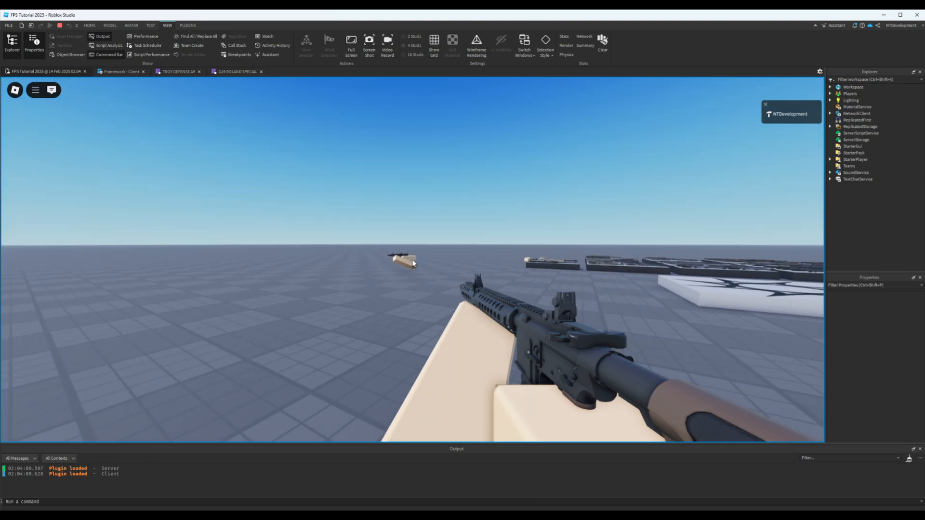
key("space")
key("a")
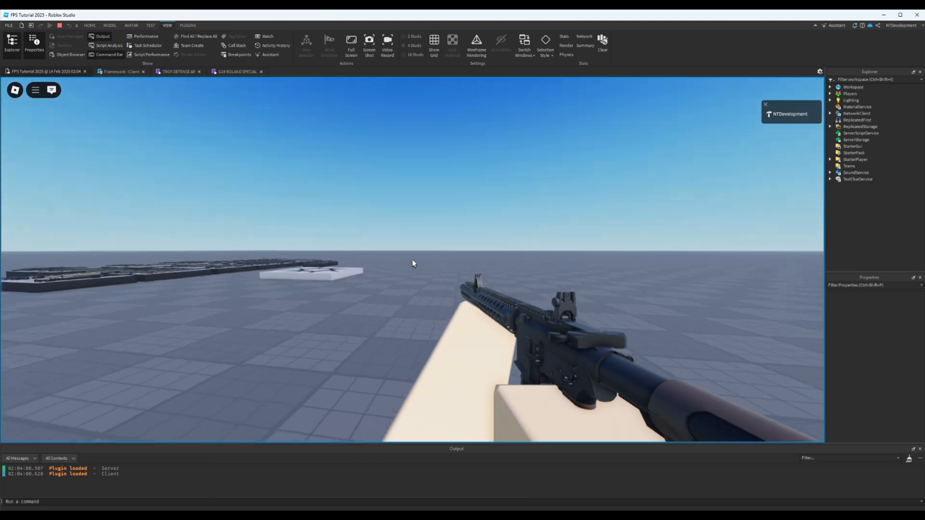
key("w")
key("d")
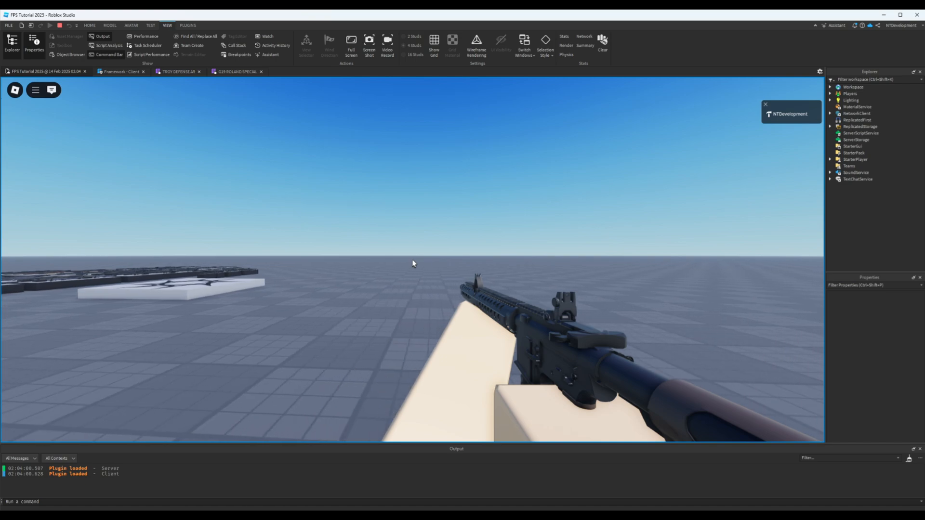
key("d")
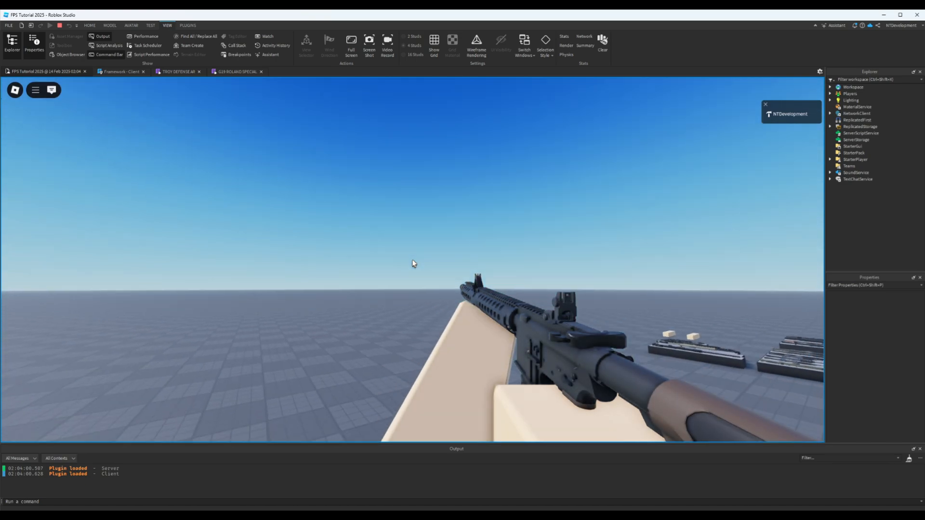